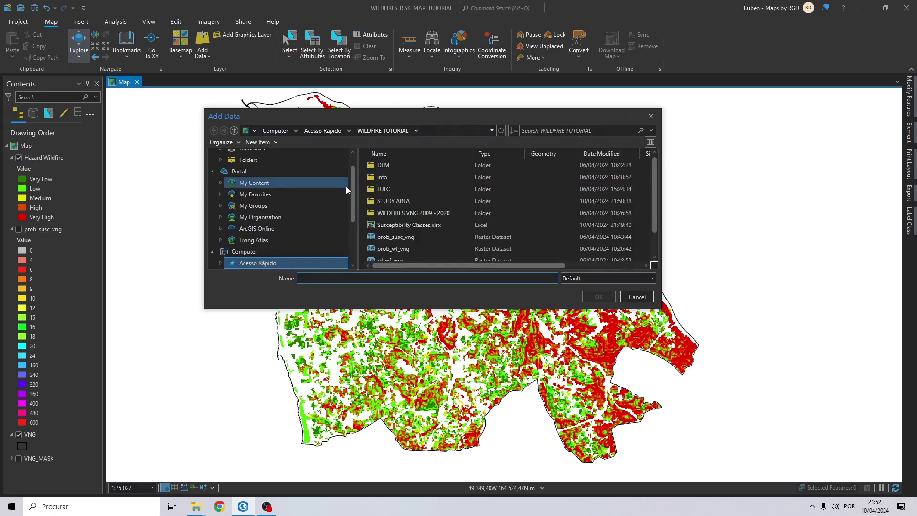
Add the LULC_VNG_2018.shp shapefile from the LULC folder to the map
{"action": "double_click", "coordinate": [387, 188]}
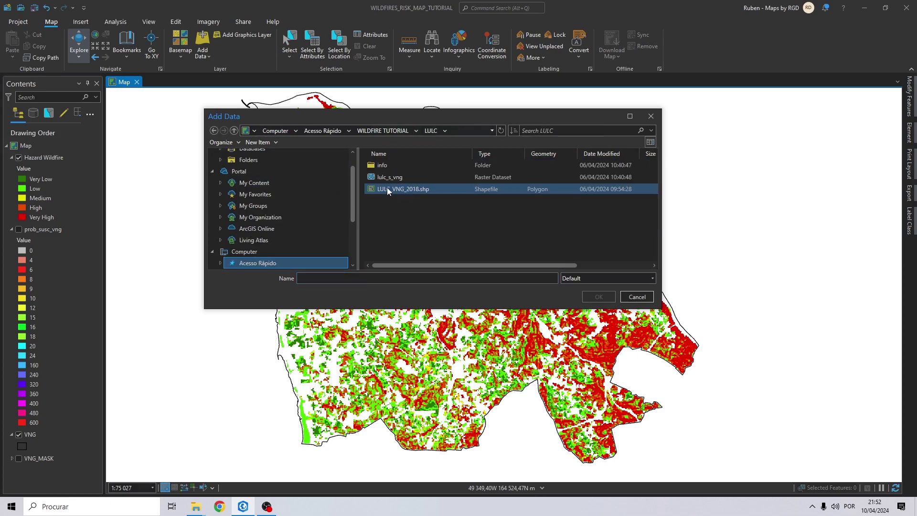
{"action": "left_click", "coordinate": [382, 189]}
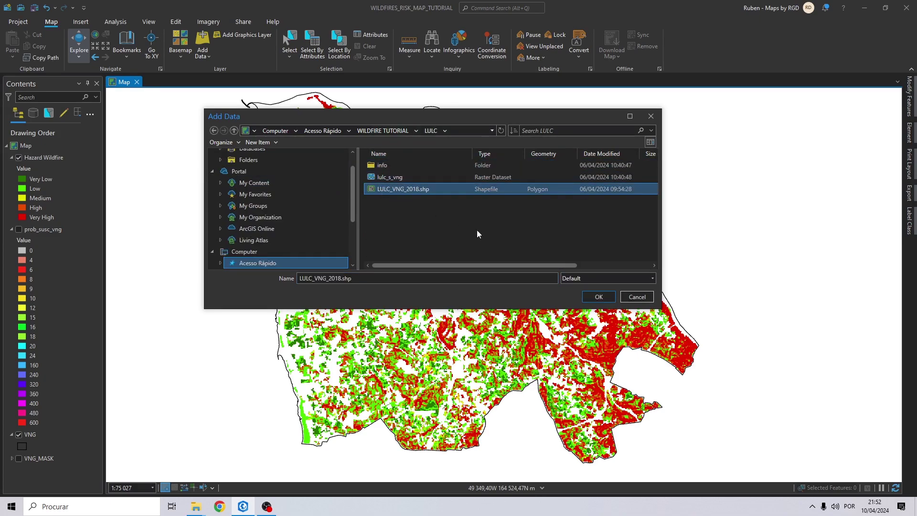
{"action": "left_click", "coordinate": [599, 296]}
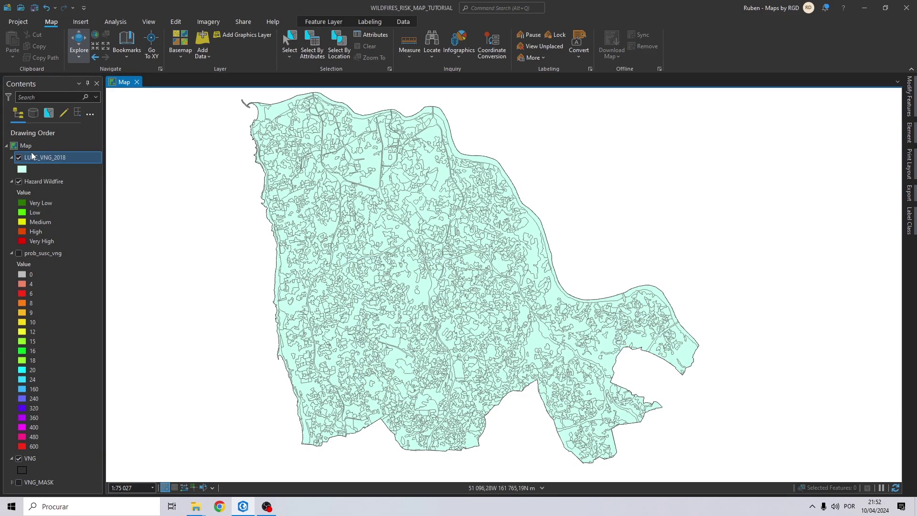
Open the attribute table of the LULC_VNG_2018 layer and look through its land-cover records and SUSC_CLASS field
{"action": "right_click", "coordinate": [35, 159]}
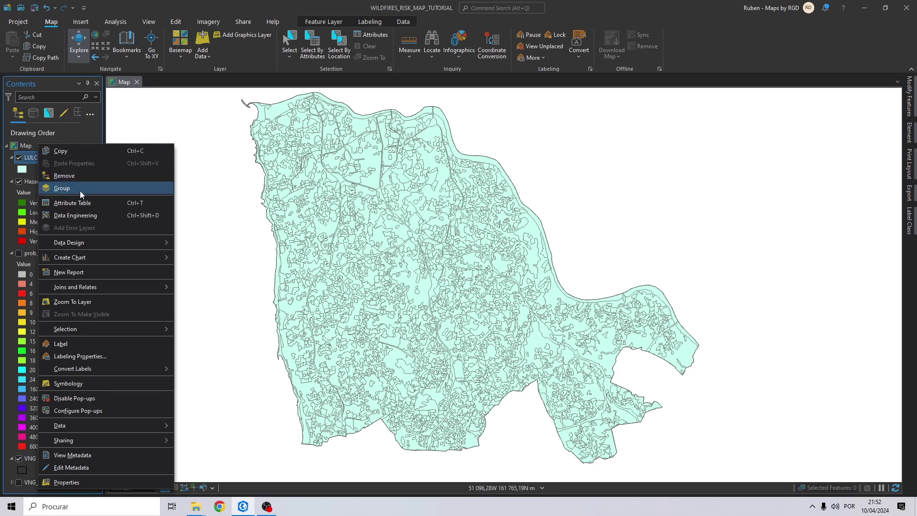
{"action": "left_click", "coordinate": [73, 203]}
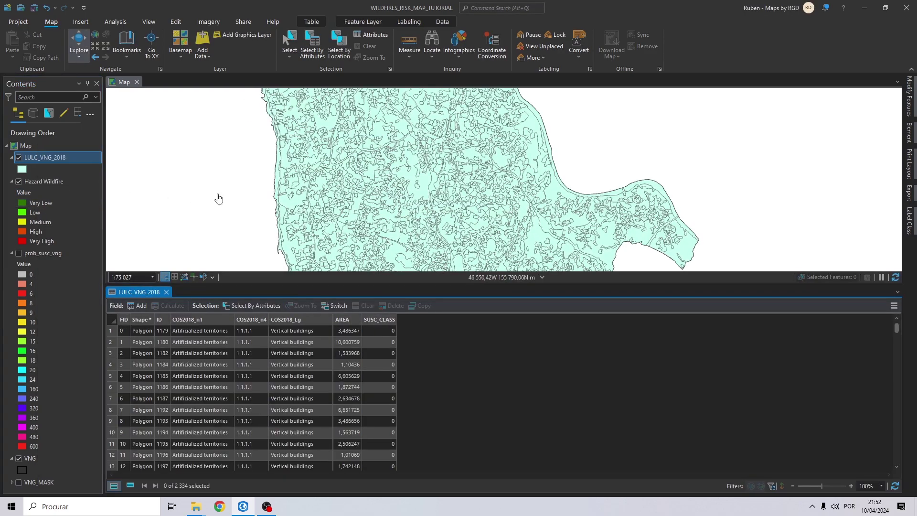
{"action": "scroll", "coordinate": [385, 342], "scroll_direction": "down", "scroll_amount": 20}
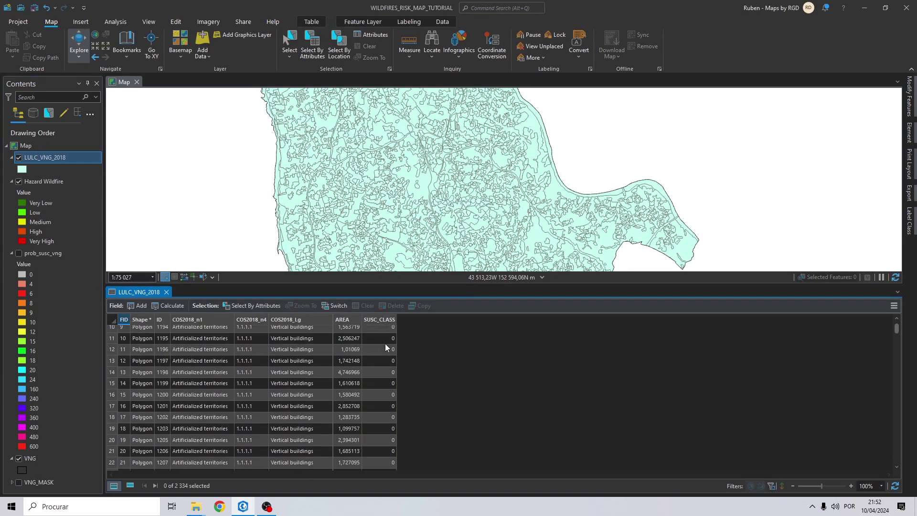
{"action": "scroll", "coordinate": [396, 389], "scroll_direction": "down", "scroll_amount": 20}
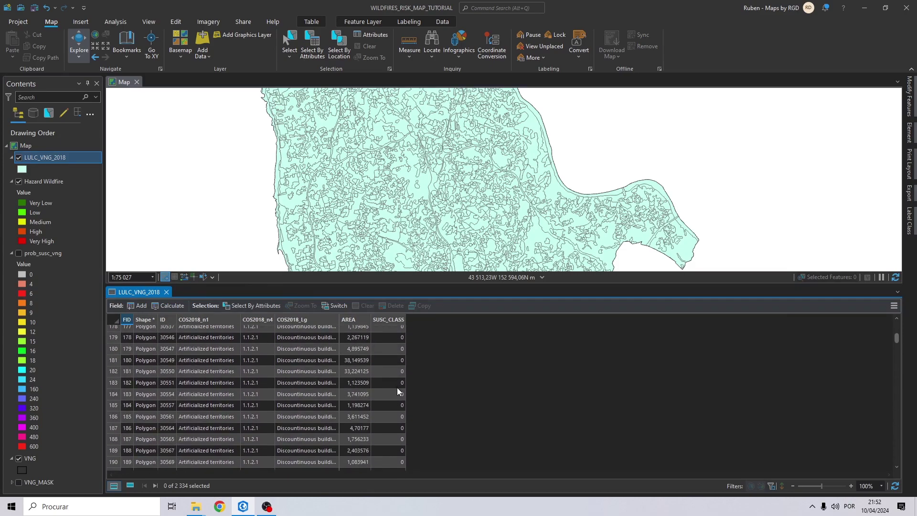
{"action": "scroll", "coordinate": [391, 382], "scroll_direction": "up", "scroll_amount": 20}
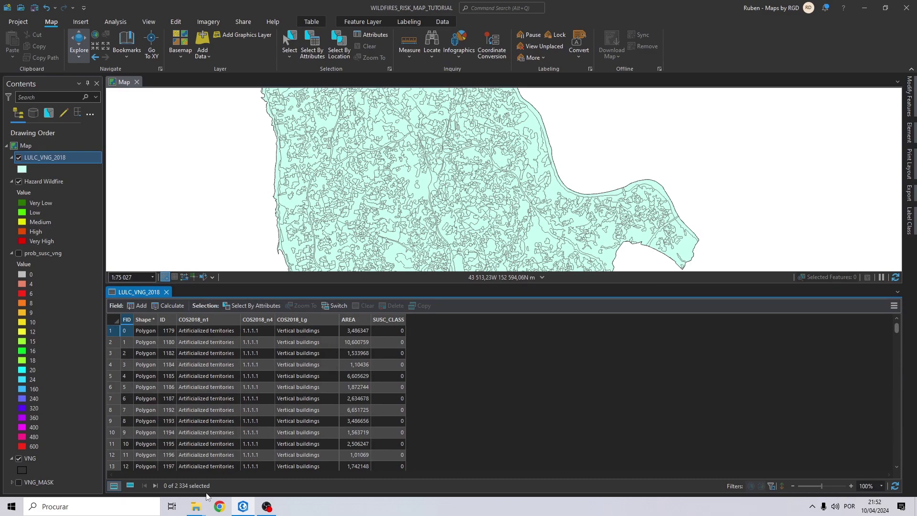
Tile the ArcGIS Pro window on one half of the screen to free space for a second window
{"action": "left_click_drag", "start_coordinate": [388, 7], "coordinate": [1, 19]}
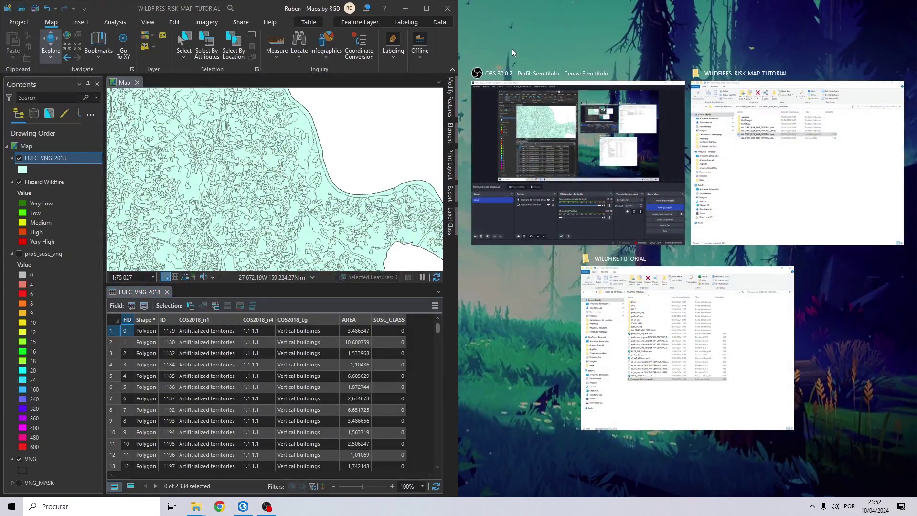
{"action": "left_click", "coordinate": [511, 47]}
{"action": "left_click", "coordinate": [405, 9]}
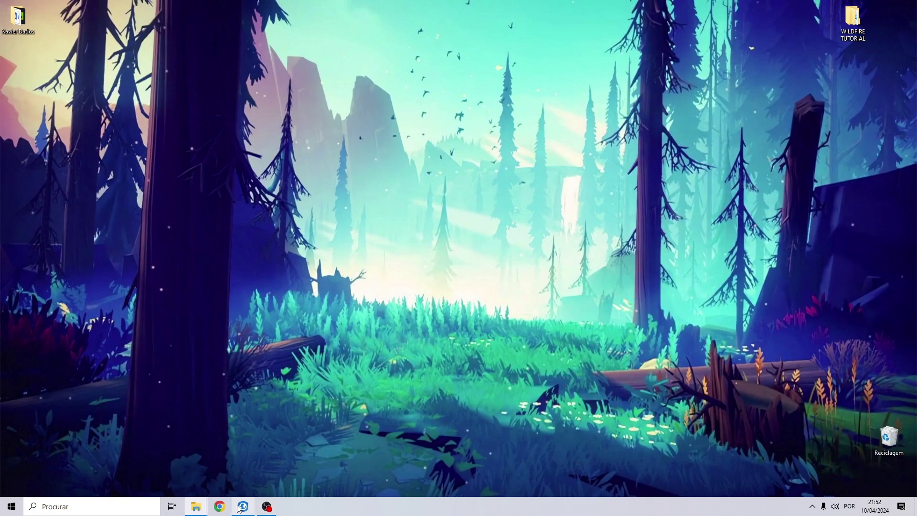
Switch to the file explorer and open Susceptibility Classes.xlsx from the inner WILDFIRE TUTORIAL folder
{"action": "double_click", "coordinate": [852, 19]}
{"action": "left_click_drag", "start_coordinate": [874, 6], "coordinate": [915, 3]}
{"action": "left_click_drag", "start_coordinate": [745, 248], "coordinate": [739, 476]}
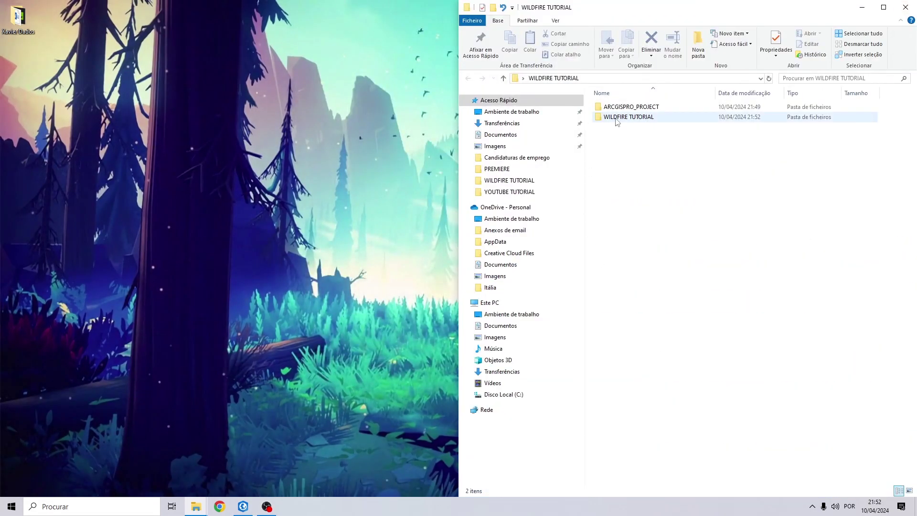
{"action": "double_click", "coordinate": [625, 118]}
{"action": "left_click", "coordinate": [267, 507]}
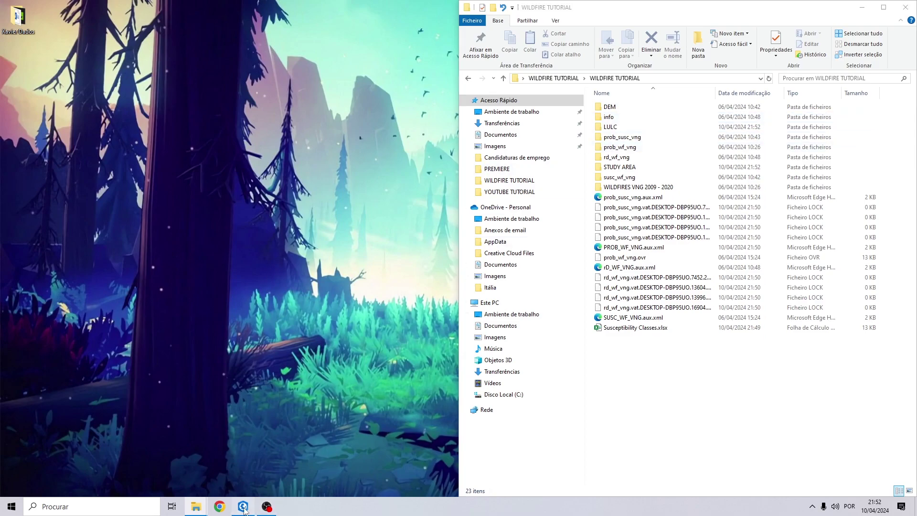
{"action": "left_click", "coordinate": [628, 332]}
{"action": "double_click", "coordinate": [628, 330]}
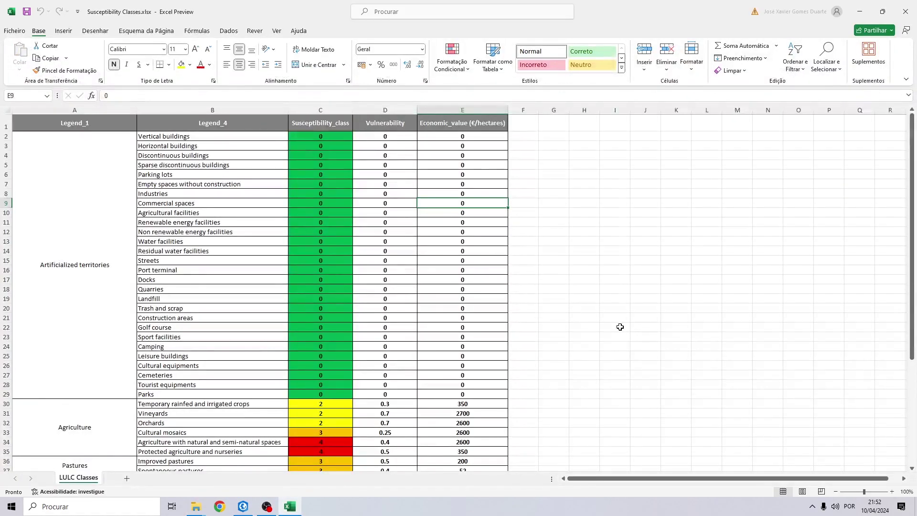
Tile the Susceptibility Classes workbook beside the ArcGIS Pro window and extend it to full screen height
{"action": "left_click_drag", "start_coordinate": [349, 4], "coordinate": [915, 2]}
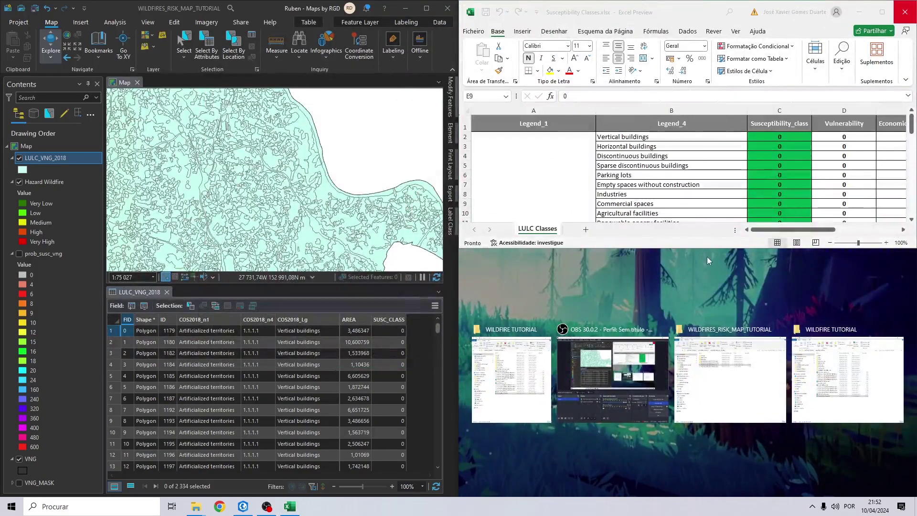
{"action": "left_click", "coordinate": [664, 406]}
{"action": "double_click", "coordinate": [707, 248]}
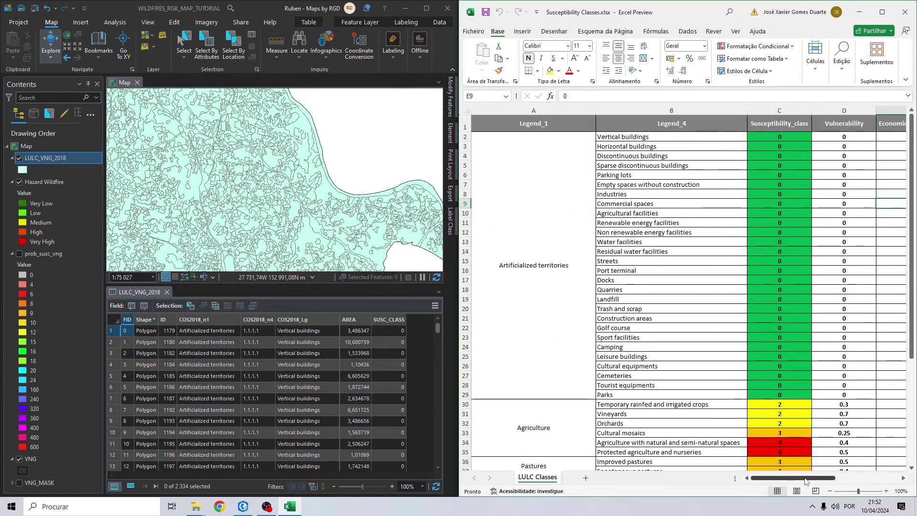
Examine the Vulnerability and Economic_value (€/hectares) columns across the land-cover classes in the workbook
{"action": "left_click", "coordinate": [902, 479]}
{"action": "left_click", "coordinate": [903, 479]}
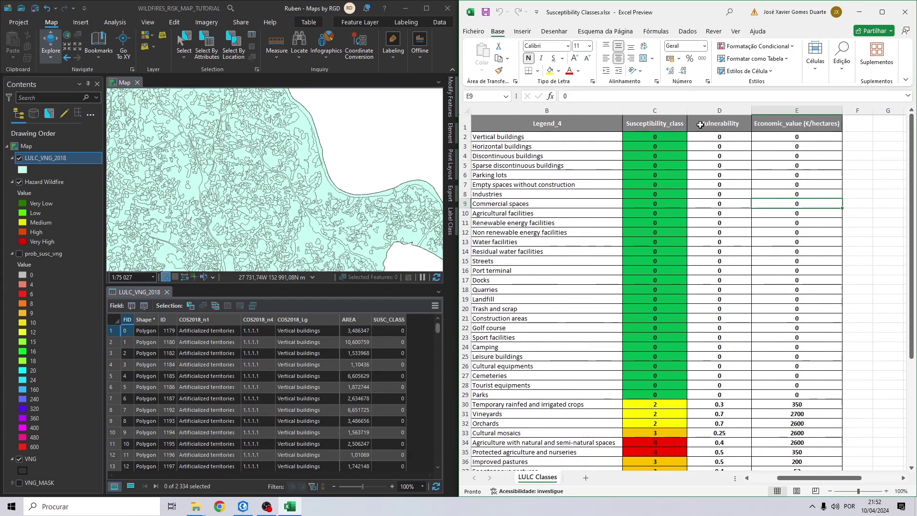
{"action": "left_click_drag", "start_coordinate": [722, 123], "coordinate": [721, 454]}
{"action": "scroll", "coordinate": [722, 388], "scroll_direction": "down", "scroll_amount": 6}
{"action": "scroll", "coordinate": [760, 311], "scroll_direction": "up", "scroll_amount": 3}
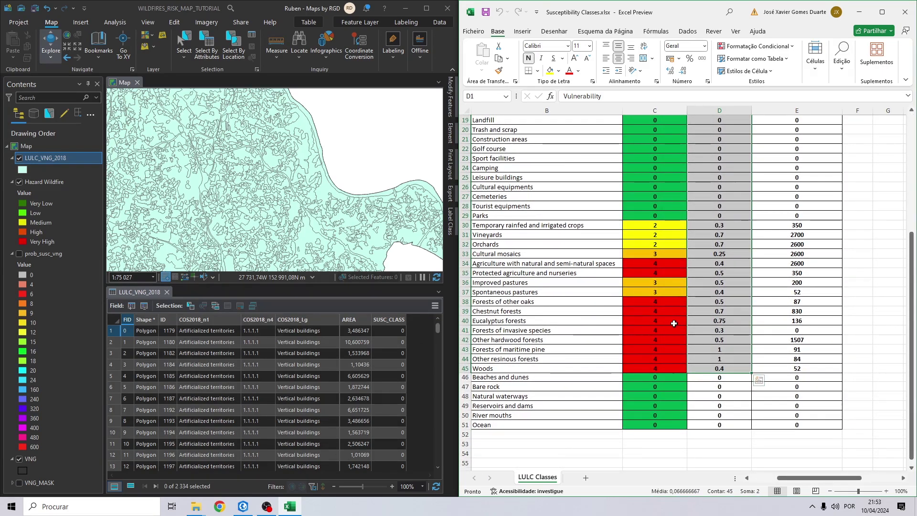
{"action": "scroll", "coordinate": [673, 321], "scroll_direction": "up", "scroll_amount": 6}
{"action": "left_click", "coordinate": [776, 124]}
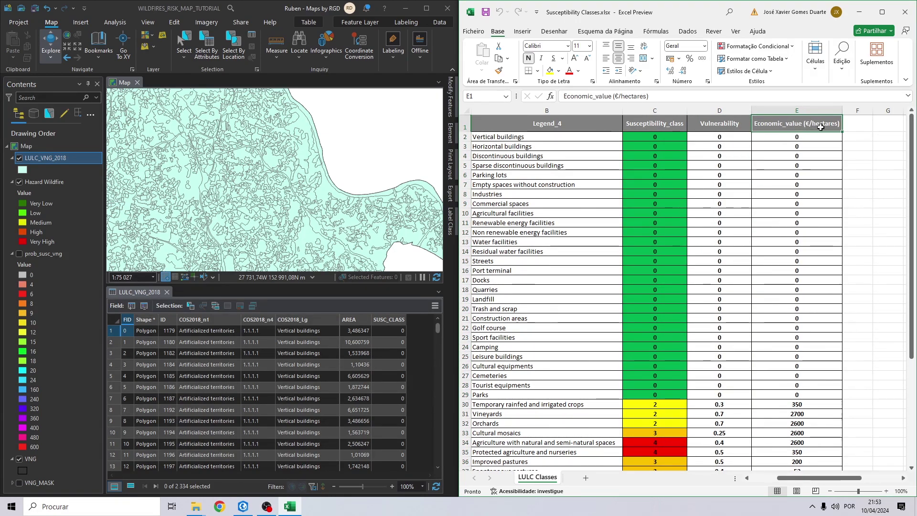
{"action": "scroll", "coordinate": [796, 208], "scroll_direction": "down", "scroll_amount": 7}
{"action": "left_click_drag", "start_coordinate": [796, 208], "coordinate": [806, 392]}
{"action": "scroll", "coordinate": [788, 286], "scroll_direction": "up", "scroll_amount": 7}
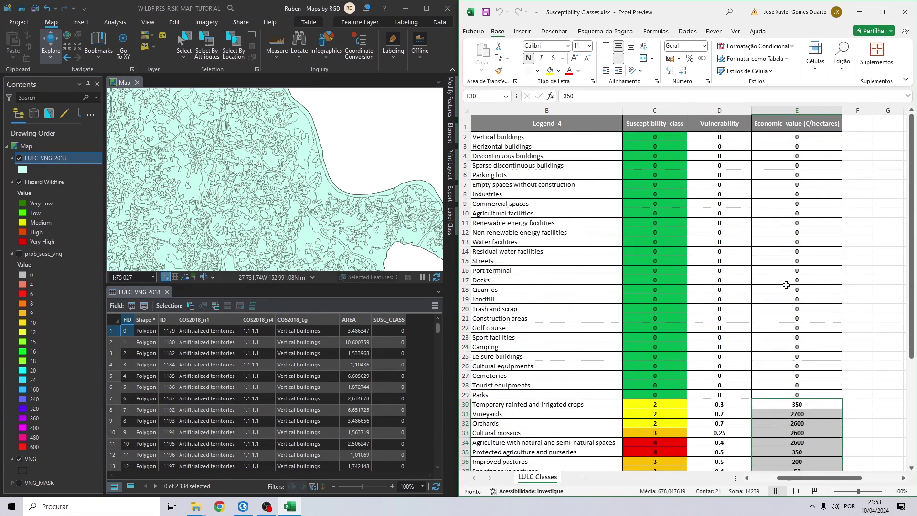
Switch to ArcGIS Pro and add a field named Vulnerabil with data type Double to LULC_VNG_2018
{"action": "left_click", "coordinate": [128, 307]}
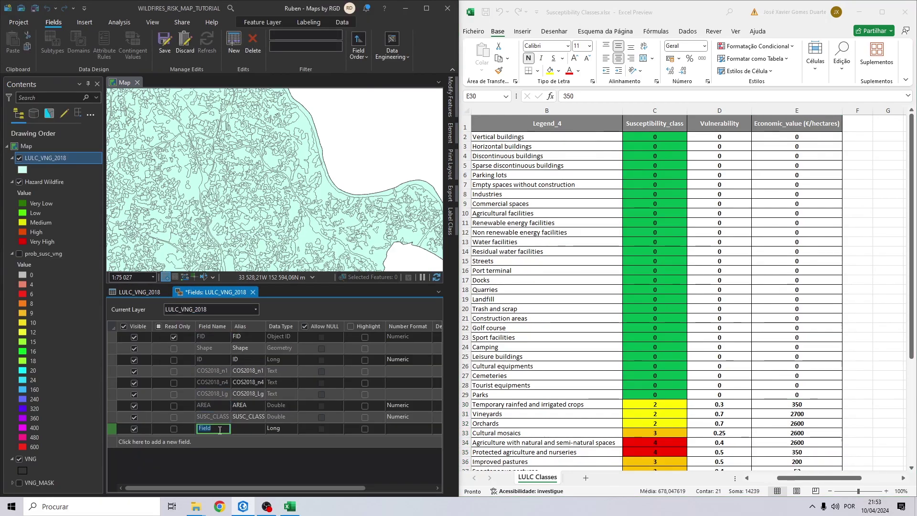
{"action": "type", "text": "Vulner"}
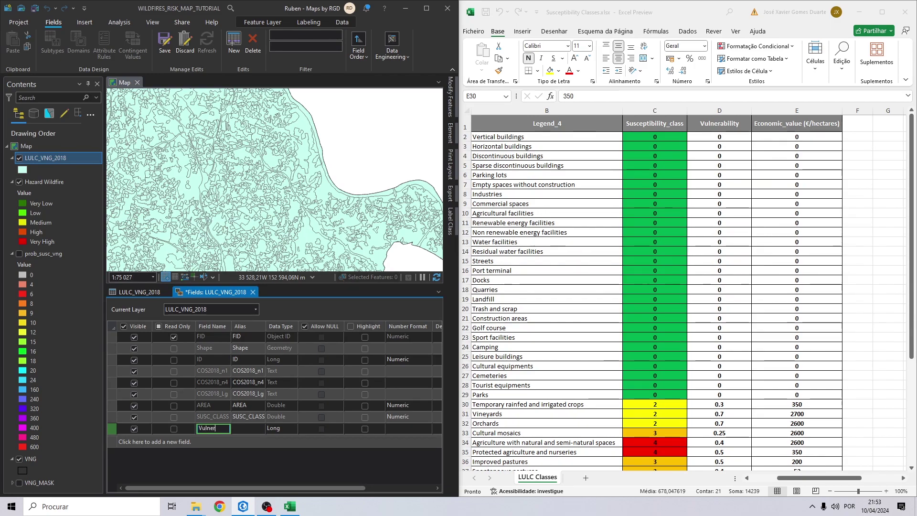
{"action": "type", "text": "ability"}
{"action": "left_click", "coordinate": [254, 393]}
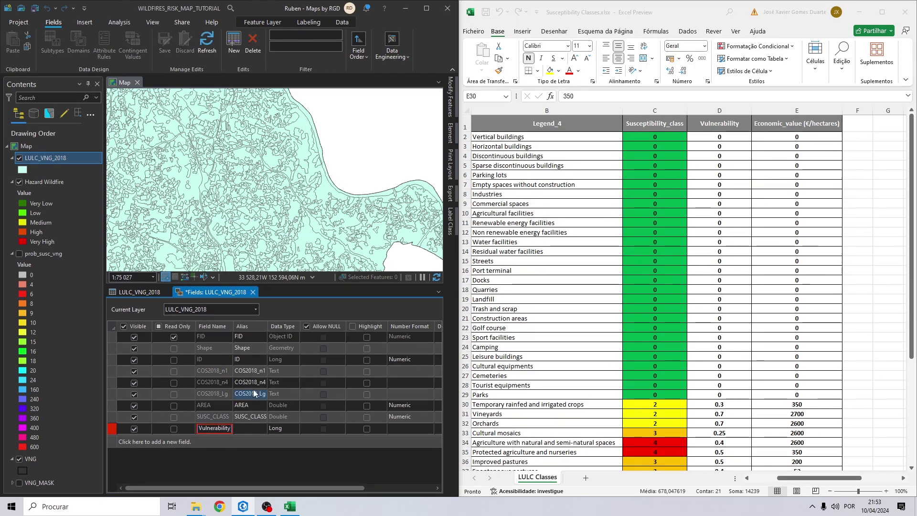
{"action": "left_click", "coordinate": [282, 429]}
{"action": "left_click", "coordinate": [281, 466]}
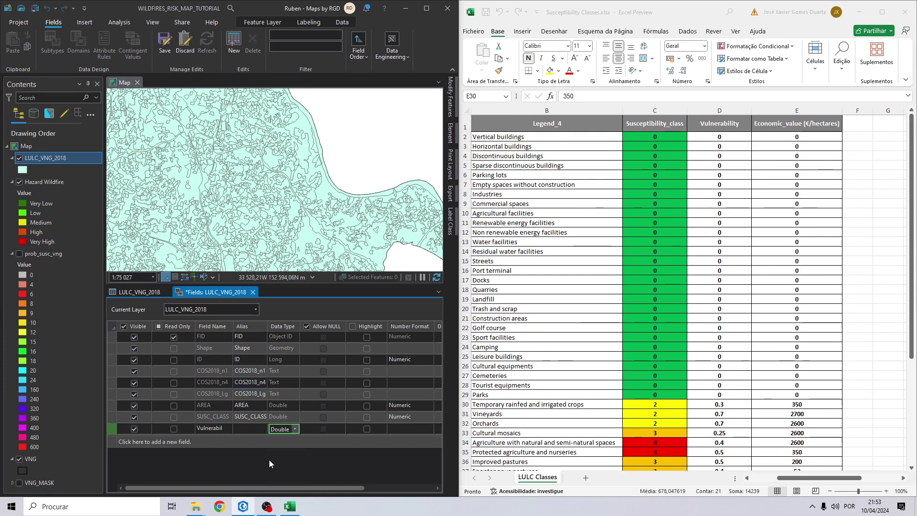
Add a second new field named E_value with data type Double
{"action": "left_click", "coordinate": [215, 441]}
{"action": "type", "text": "E"}
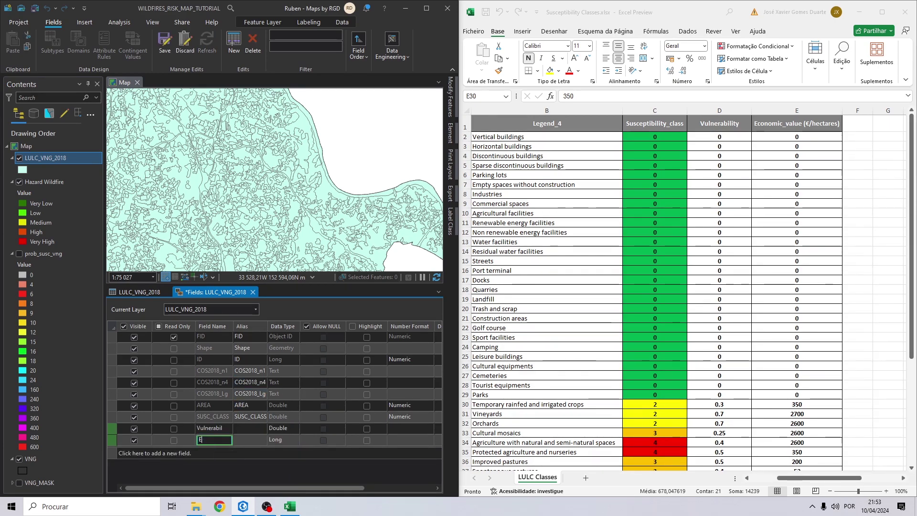
{"action": "type", "text": "_V"}
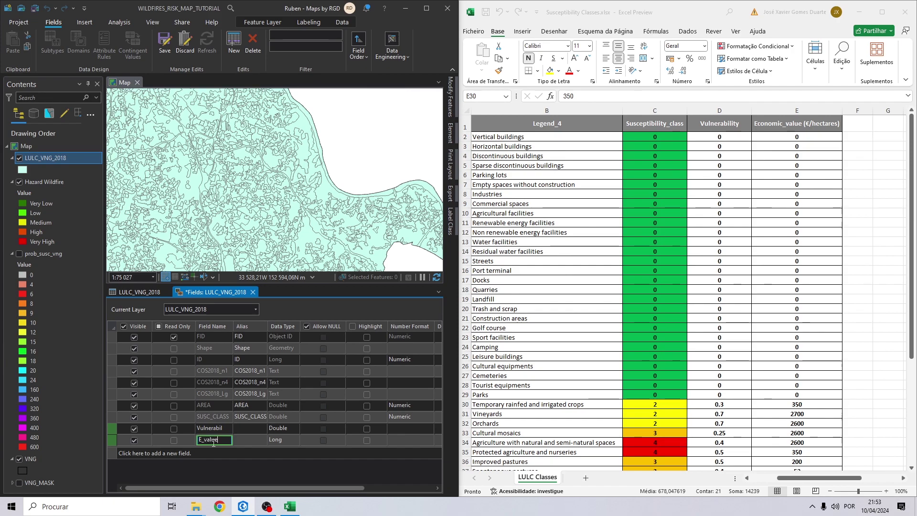
{"action": "type", "text": "alue"}
{"action": "left_click", "coordinate": [284, 440]}
{"action": "left_click", "coordinate": [289, 480]}
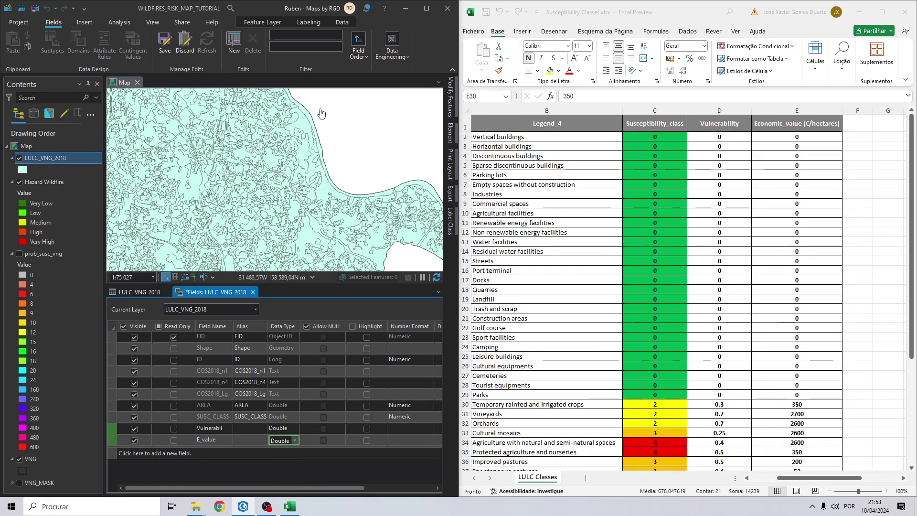
Save the field changes, close the fields view and bring the new columns into view in the attribute table
{"action": "left_click", "coordinate": [164, 43]}
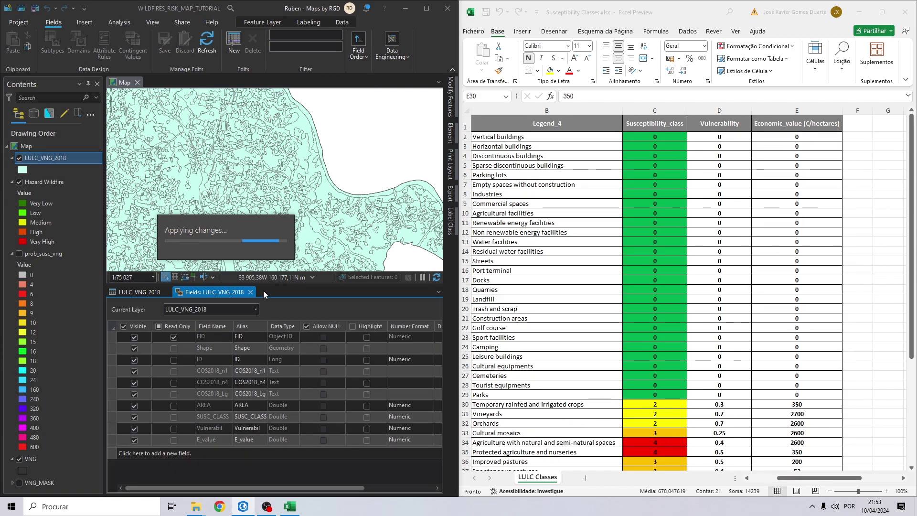
{"action": "left_click", "coordinate": [250, 292]}
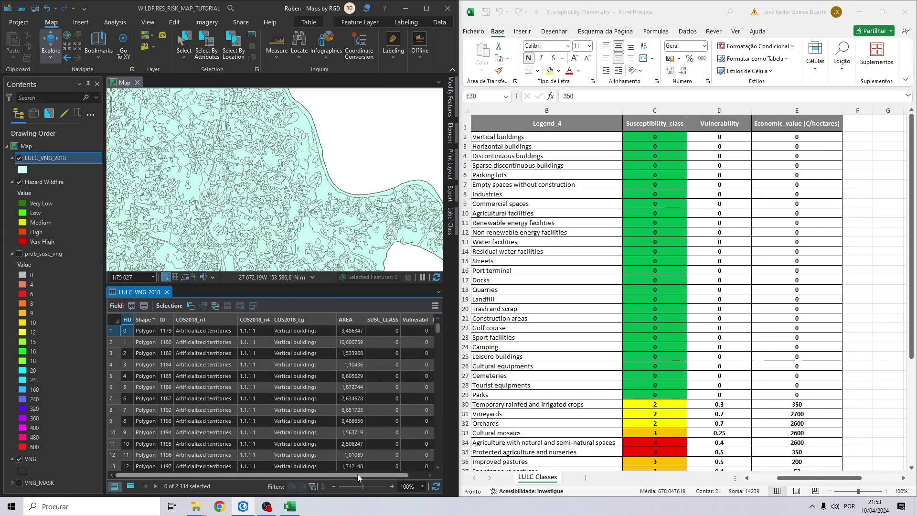
{"action": "left_click_drag", "start_coordinate": [357, 475], "coordinate": [414, 475]}
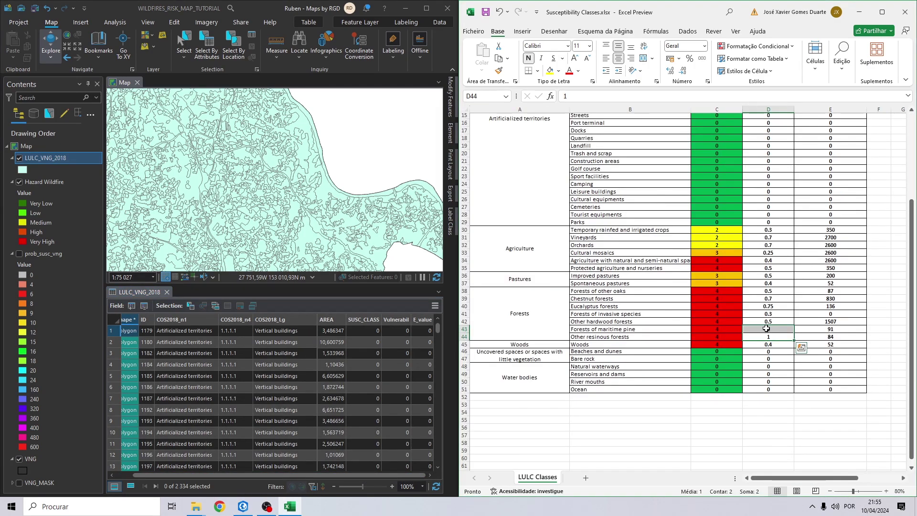
Start Select By Attributes on LULC_VNG_2018 and remove the second and third clauses from the expression
{"action": "scroll", "coordinate": [770, 124], "scroll_direction": "up", "scroll_amount": 5}
{"action": "scroll", "coordinate": [766, 292], "scroll_direction": "down", "scroll_amount": 7}
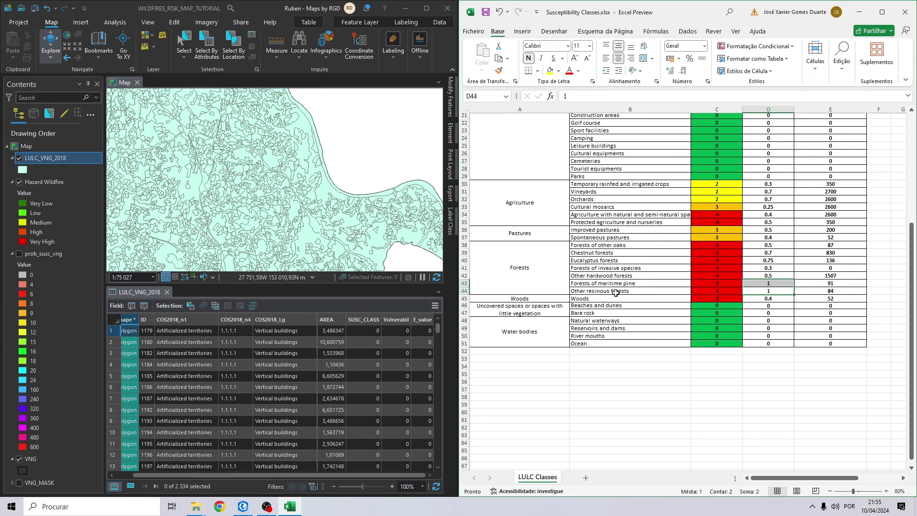
{"action": "left_click", "coordinate": [207, 45]}
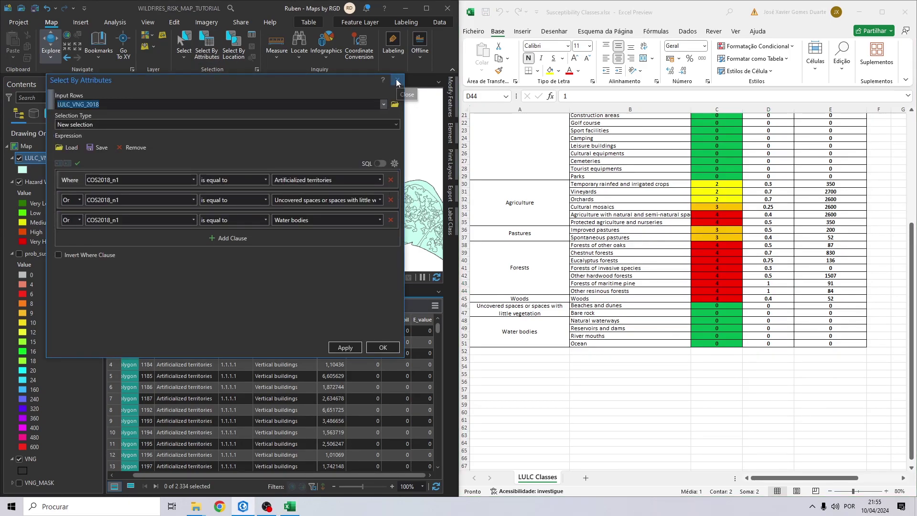
{"action": "left_click", "coordinate": [391, 200]}
{"action": "left_click", "coordinate": [390, 199]}
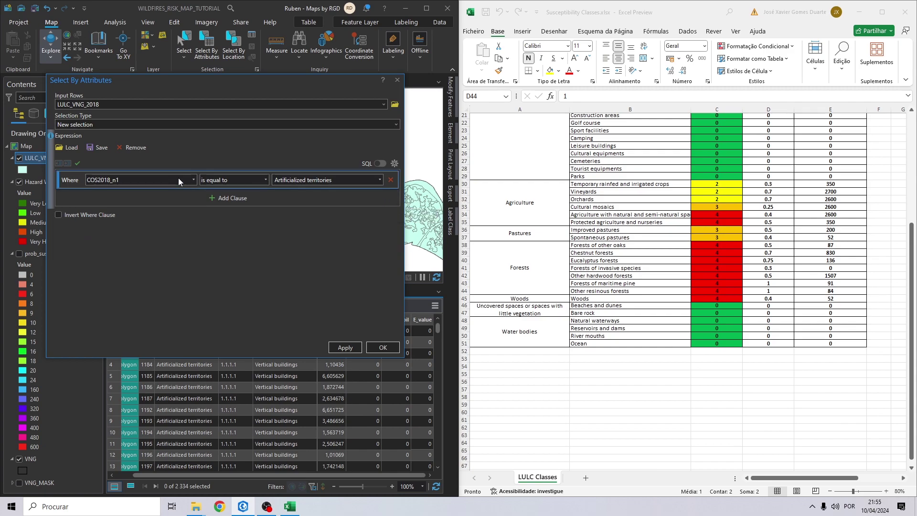
Set the remaining clause to COS2018_Lg is equal to Forests of maritime pine
{"action": "left_click", "coordinate": [194, 179]}
{"action": "left_click", "coordinate": [154, 228]}
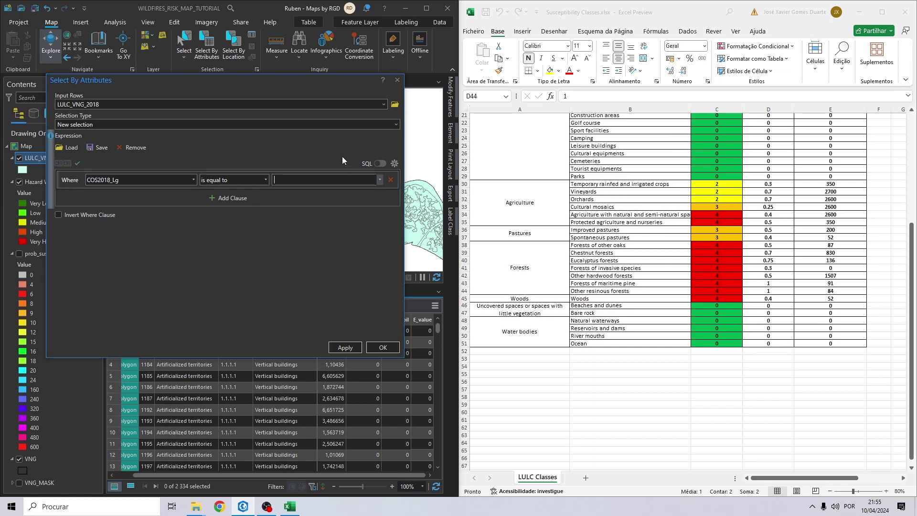
{"action": "type", "text": "Forests of ma"}
{"action": "left_click_drag", "start_coordinate": [307, 180], "coordinate": [295, 178]}
{"action": "key", "text": "BackSpace"}
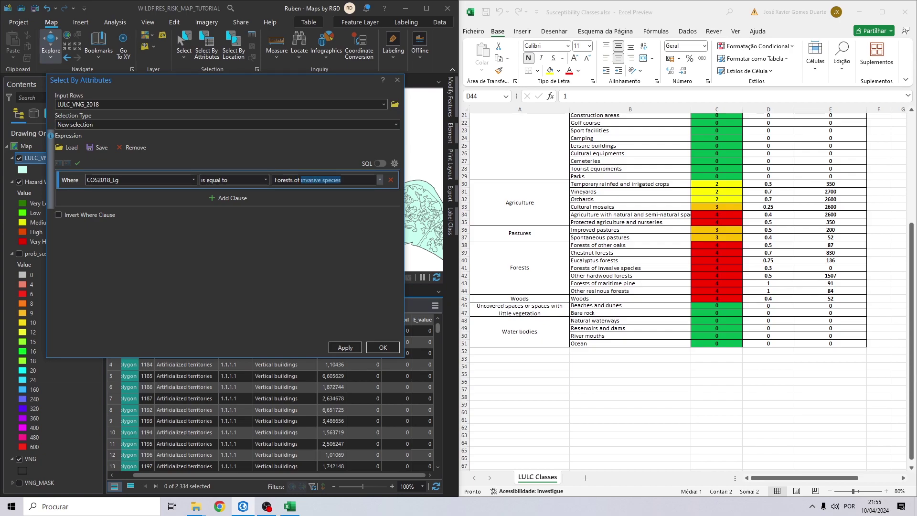
Add an Or clause with COS2018_Lg is equal to Other resinous forests and run the selection on LULC_VNG_2018
{"action": "left_click", "coordinate": [230, 198]}
{"action": "left_click", "coordinate": [68, 221]}
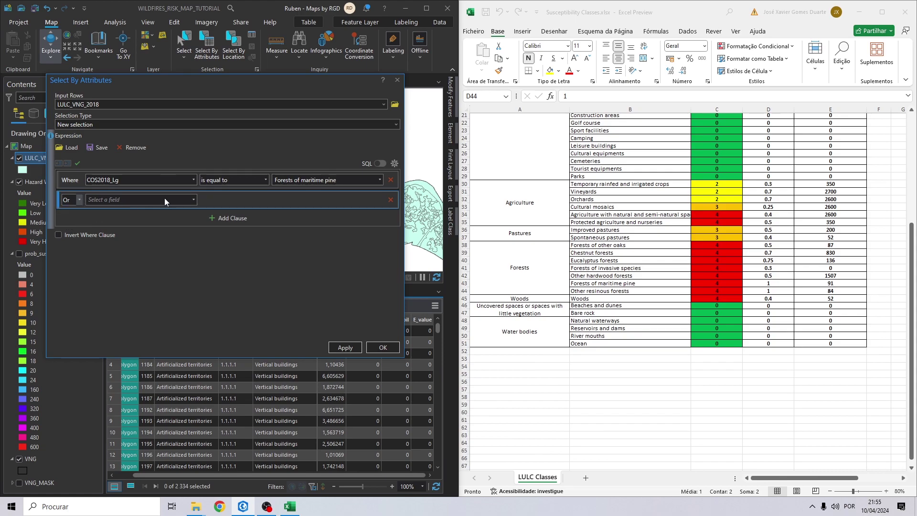
{"action": "left_click", "coordinate": [191, 198]}
{"action": "left_click", "coordinate": [162, 246]}
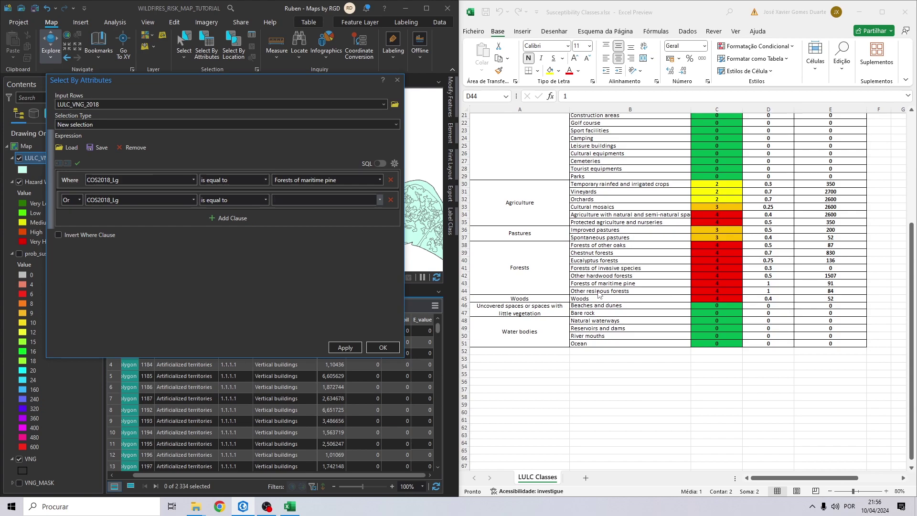
{"action": "type", "text": "Otherres"}
{"action": "key", "text": "BackSpace"}
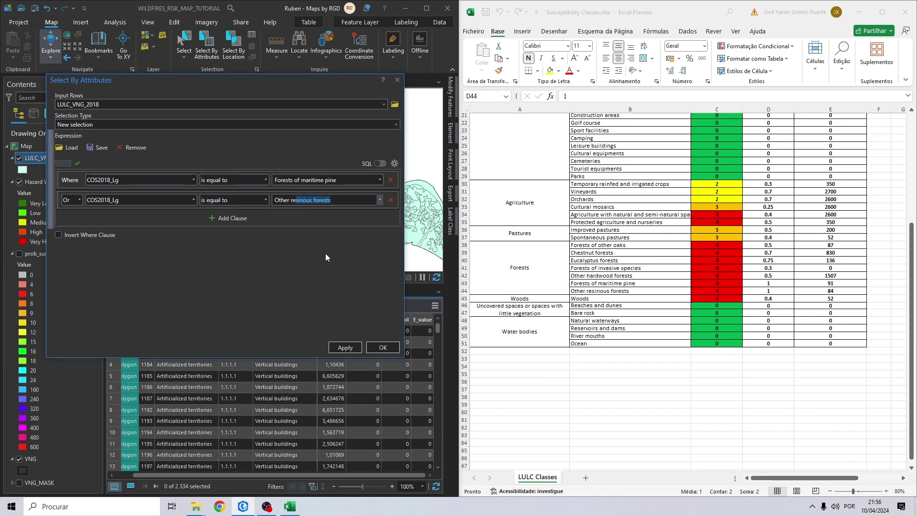
{"action": "left_click", "coordinate": [378, 349]}
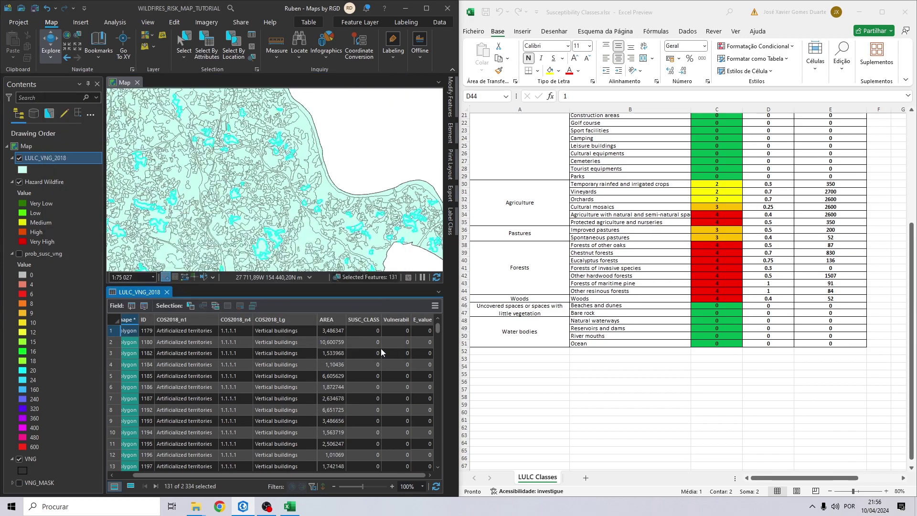
Show only the selected records in the attribute table and calculate their Vulnerabil field as 1
{"action": "left_click", "coordinate": [130, 486]}
{"action": "scroll", "coordinate": [286, 332], "scroll_direction": "down", "scroll_amount": 20}
{"action": "scroll", "coordinate": [324, 383], "scroll_direction": "up", "scroll_amount": 20}
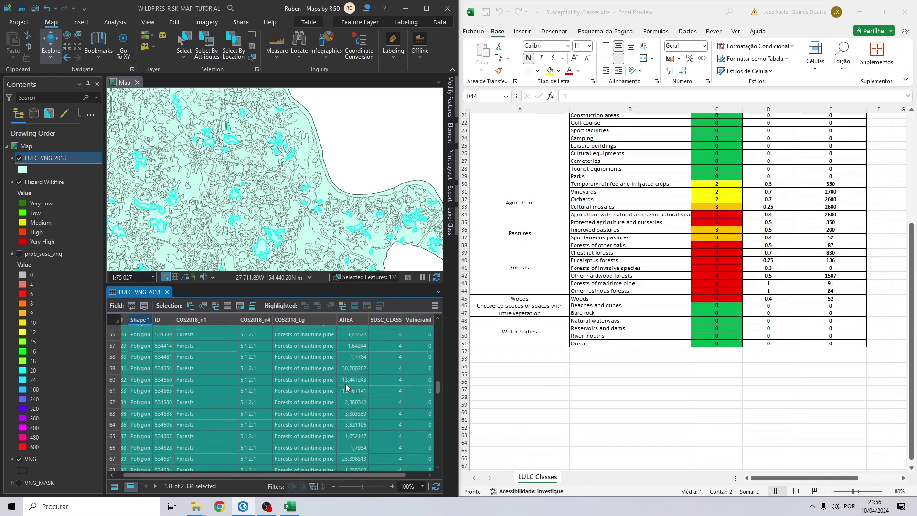
{"action": "right_click", "coordinate": [418, 321]}
{"action": "left_click", "coordinate": [451, 405]}
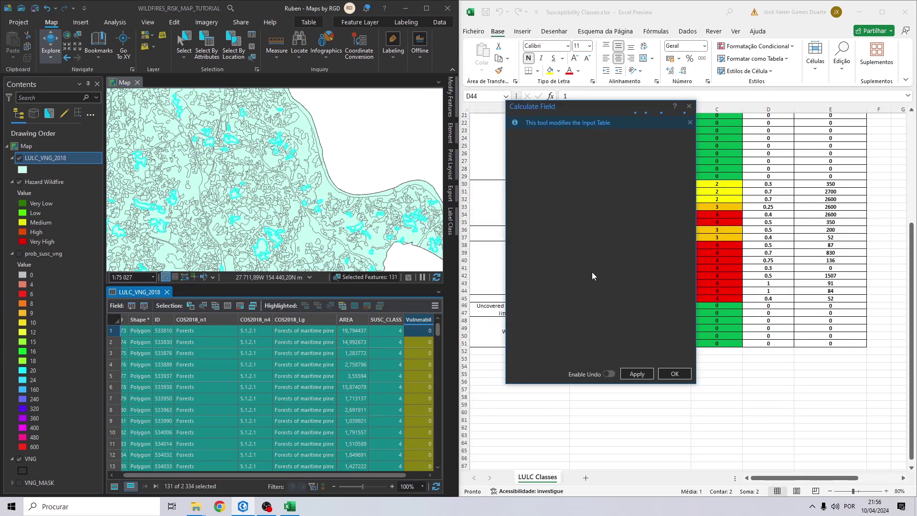
{"action": "left_click_drag", "start_coordinate": [543, 329], "coordinate": [506, 323]}
{"action": "type", "text": "1"}
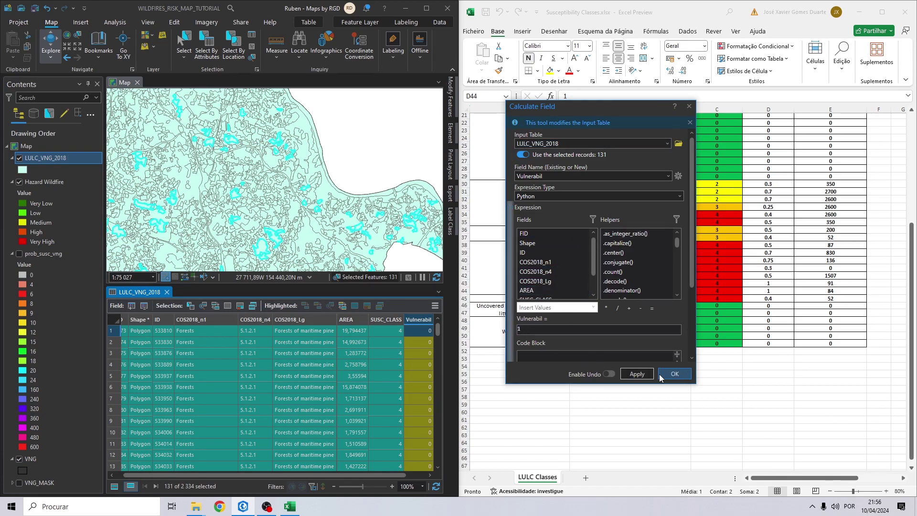
{"action": "left_click", "coordinate": [674, 373]}
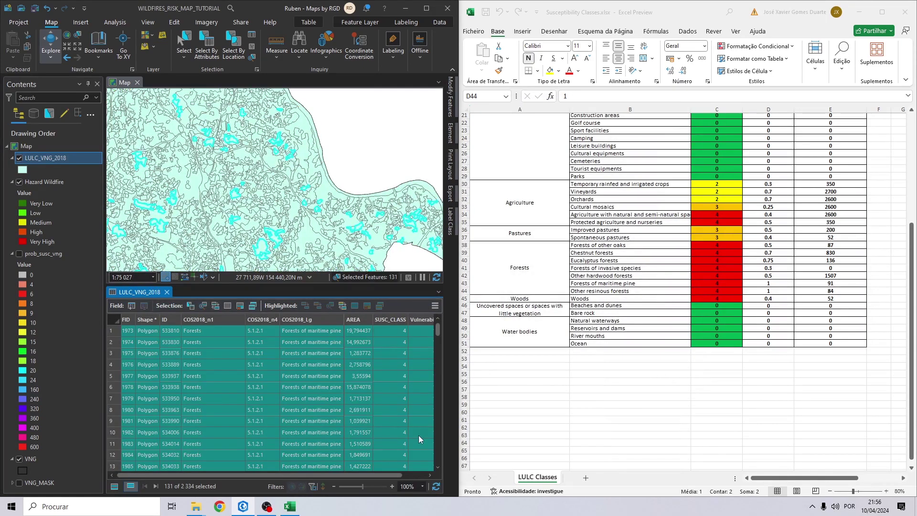
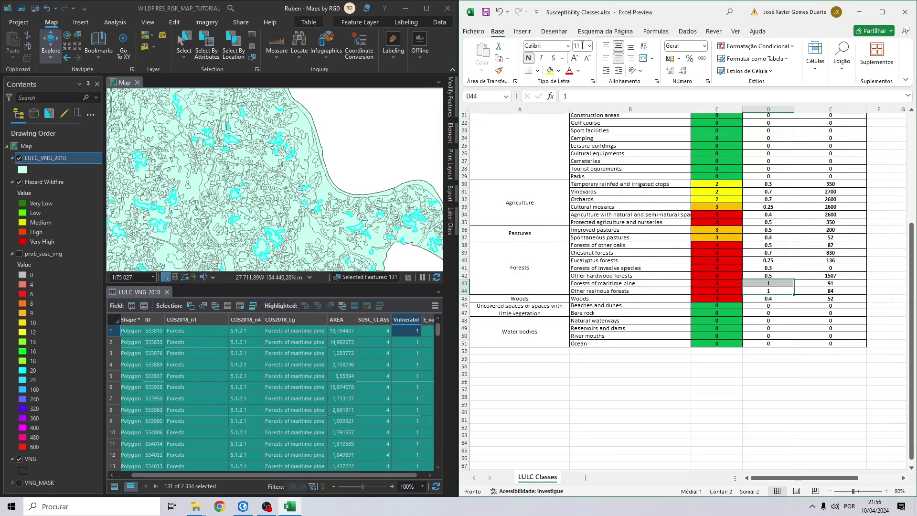
Colour the vulnerability values of Forests of maritime pine and Other resinous forests red in the workbook to mark them as entered
{"action": "left_click", "coordinate": [559, 71]}
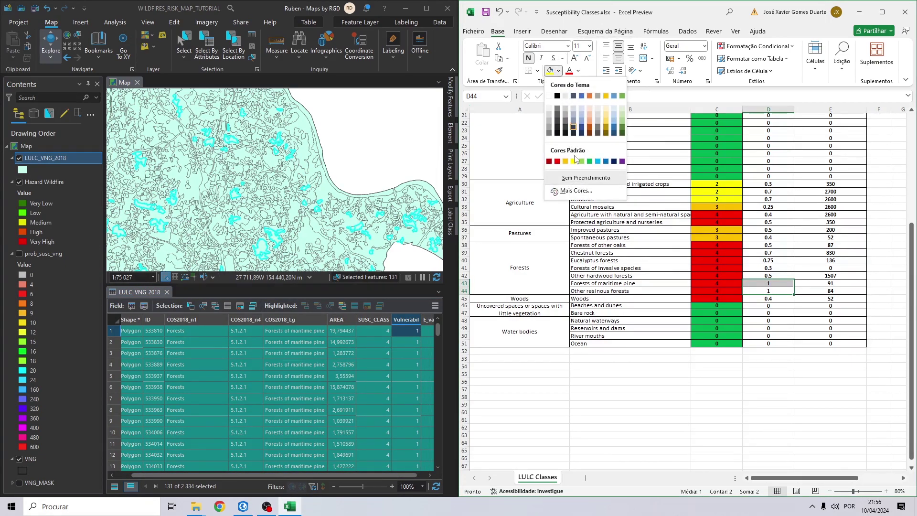
{"action": "left_click", "coordinate": [578, 71]}
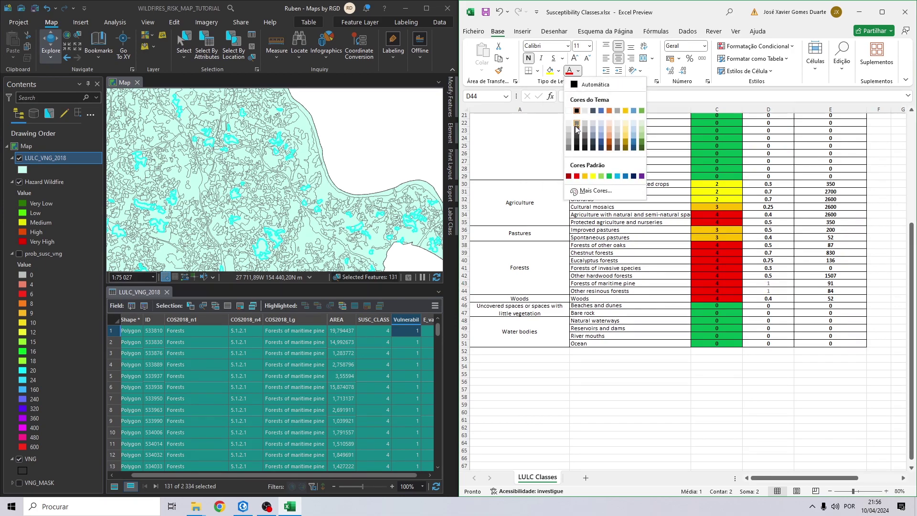
{"action": "left_click", "coordinate": [576, 176]}
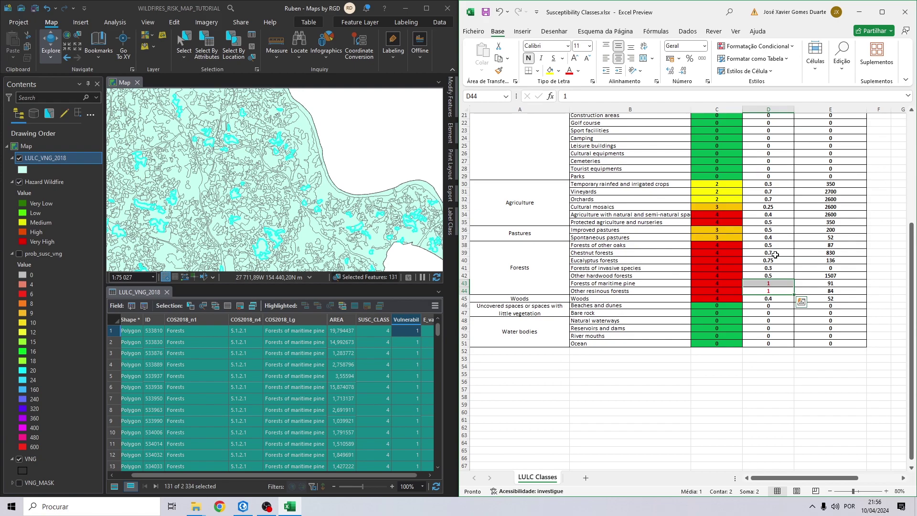
Clear the map selection and set the first Select By Attributes clause to COS2018_Lg is equal to Woods
{"action": "left_click", "coordinate": [777, 299]}
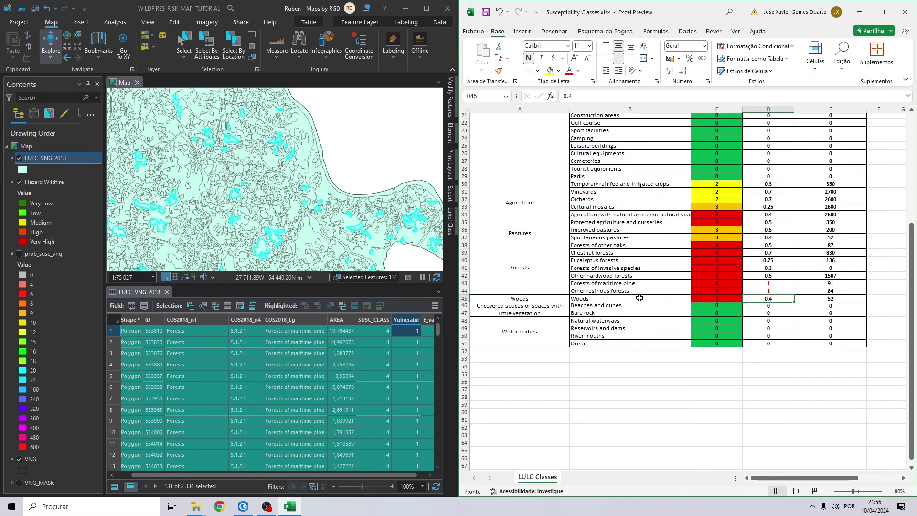
{"action": "left_click", "coordinate": [251, 46]}
{"action": "left_click", "coordinate": [202, 47]}
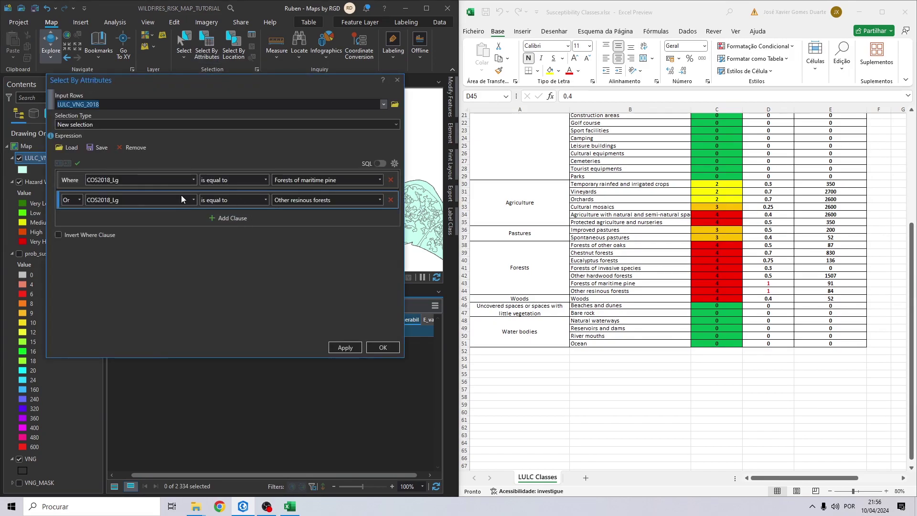
{"action": "left_click", "coordinate": [380, 180]}
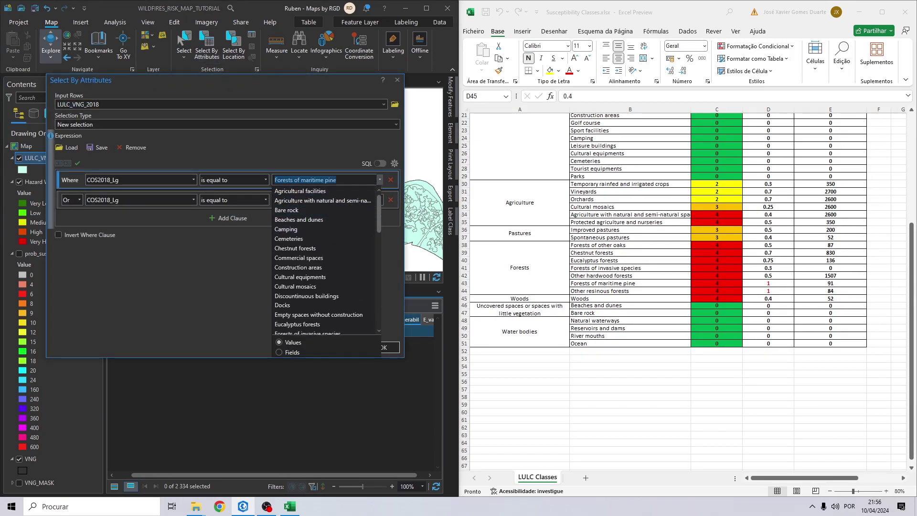
{"action": "type", "text": "Woods"}
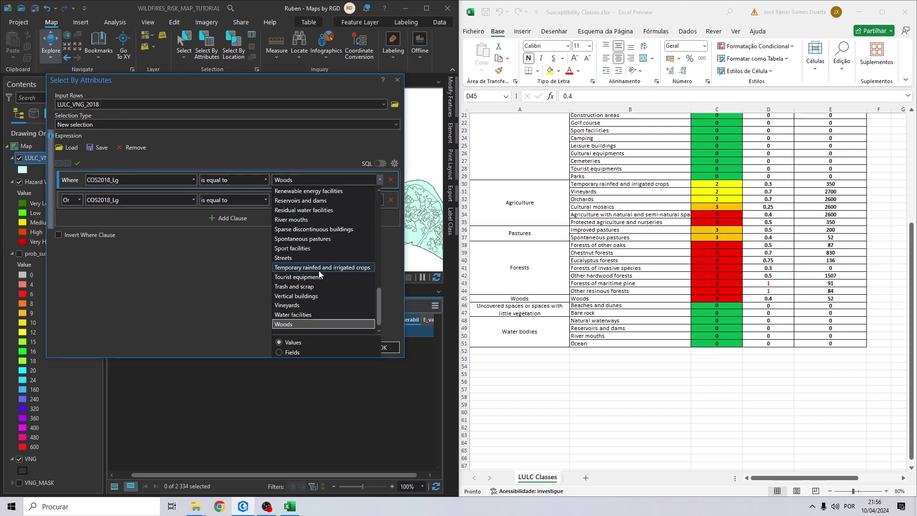
{"action": "scroll", "coordinate": [306, 306], "scroll_direction": "down", "scroll_amount": 1}
{"action": "left_click", "coordinate": [290, 325]}
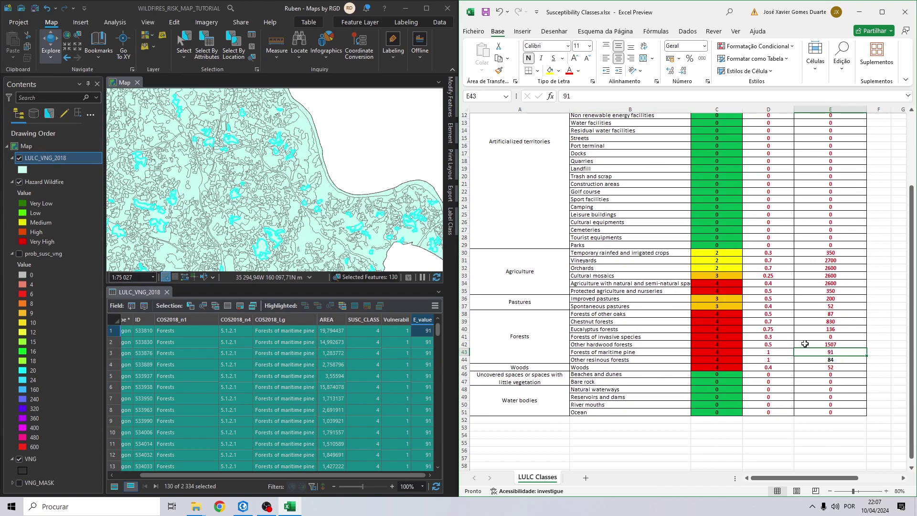
Clear the maritime pine selection and select the LULC_VNG_2018 features whose COS2018_Lg is equal to Other resinous forests
{"action": "left_click", "coordinate": [822, 360]}
{"action": "left_click_drag", "start_coordinate": [823, 360], "coordinate": [621, 360]}
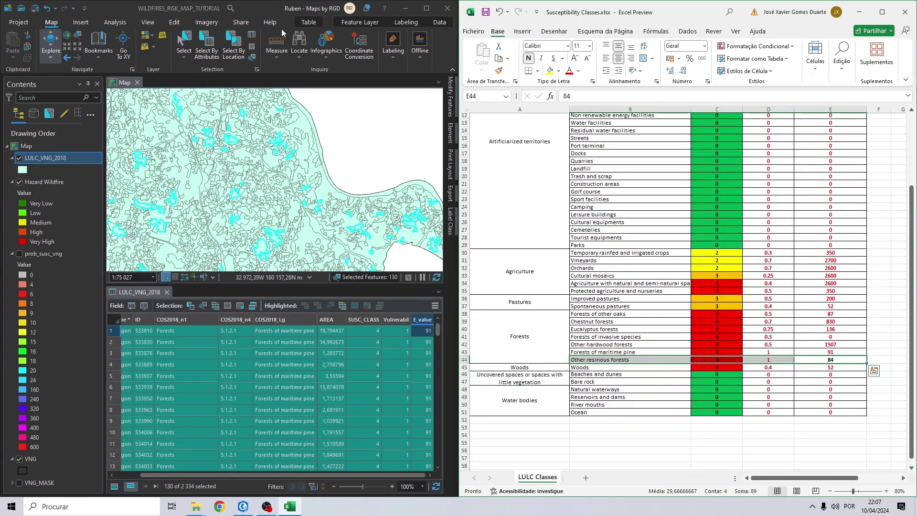
{"action": "left_click", "coordinate": [251, 57]}
{"action": "left_click", "coordinate": [212, 47]}
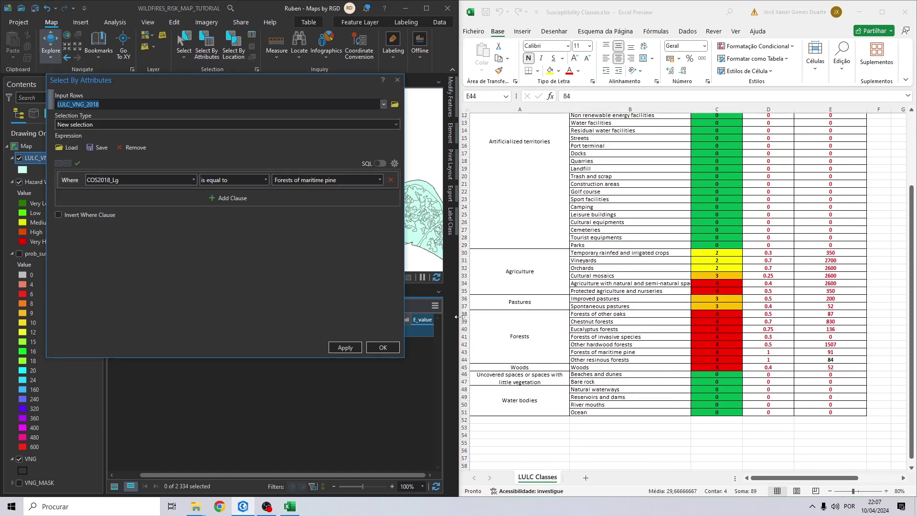
{"action": "left_click", "coordinate": [380, 179]}
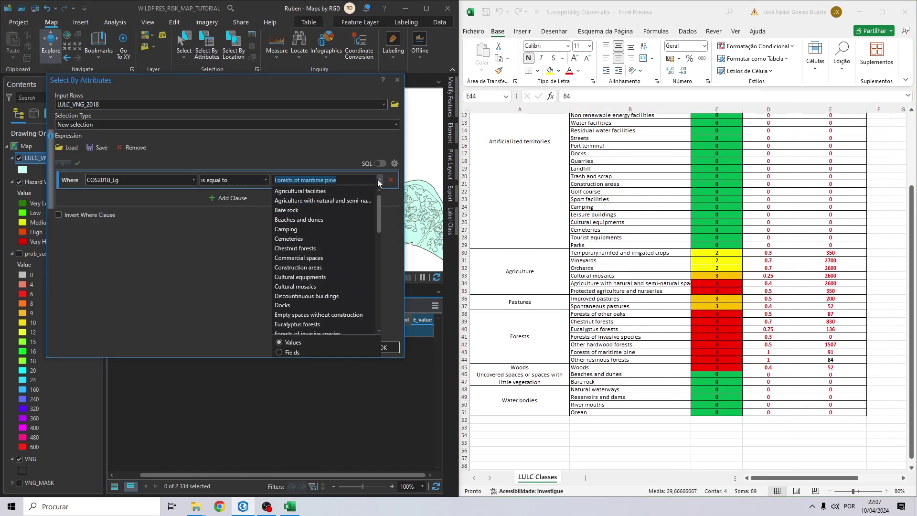
{"action": "type", "text": "Other resinous forests"}
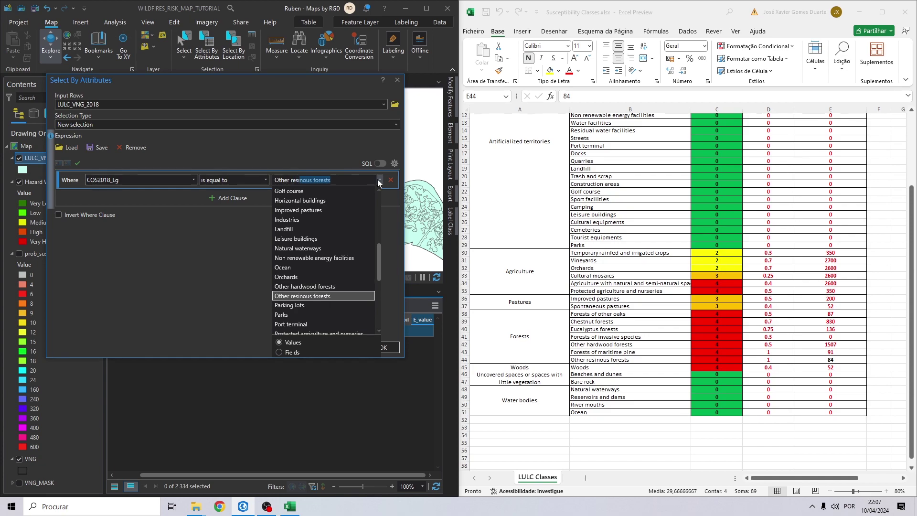
{"action": "left_click", "coordinate": [325, 296]}
{"action": "left_click", "coordinate": [389, 347]}
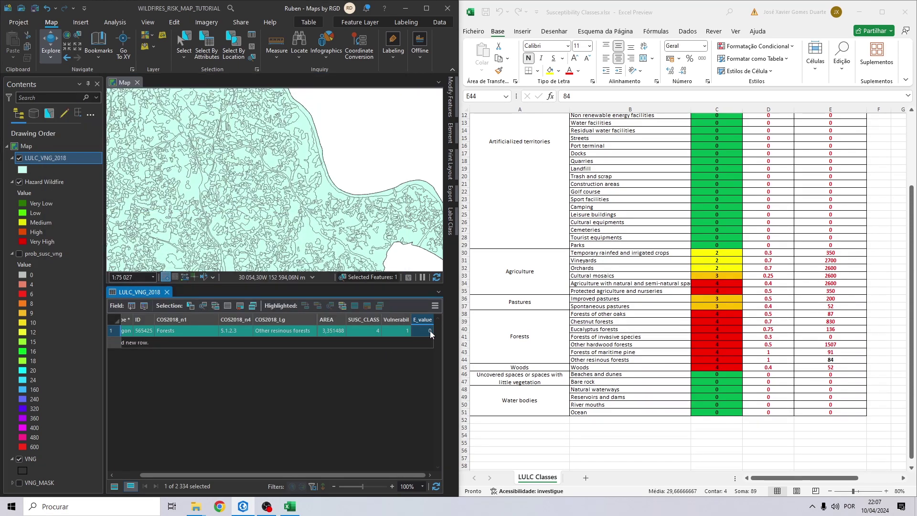
Set the E_value of the selected Other resinous forests record to 84 and clear the selection
{"action": "double_click", "coordinate": [430, 331]}
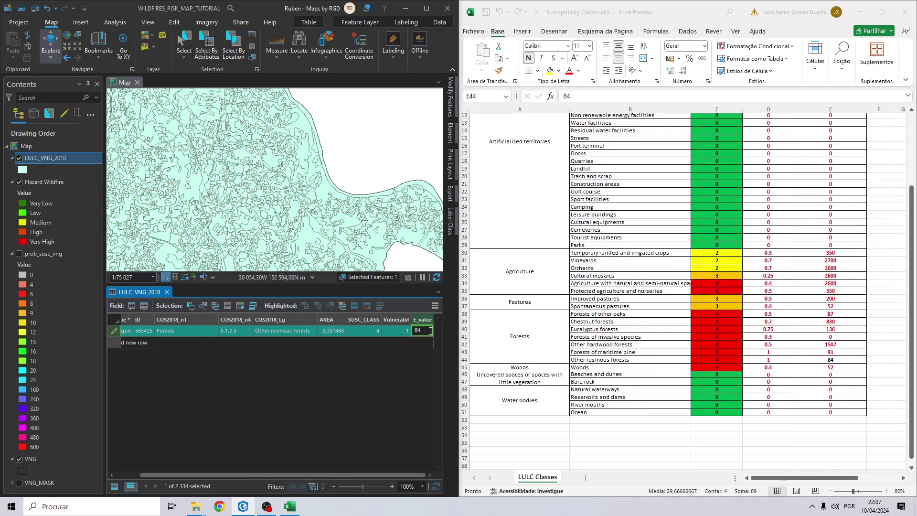
{"action": "key", "text": "Return"}
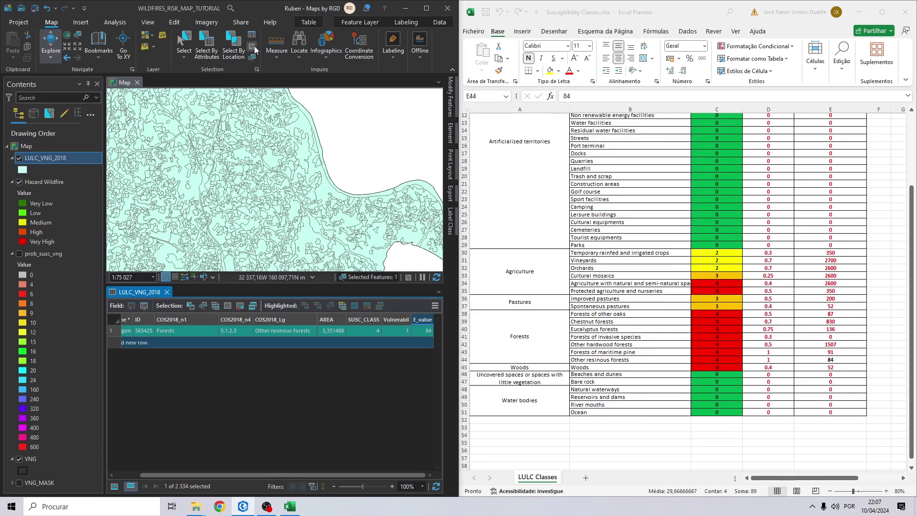
{"action": "left_click", "coordinate": [253, 46]}
Review the class values in the Susceptibility Classes workbook and close it without saving the changes
{"action": "left_click", "coordinate": [834, 361]}
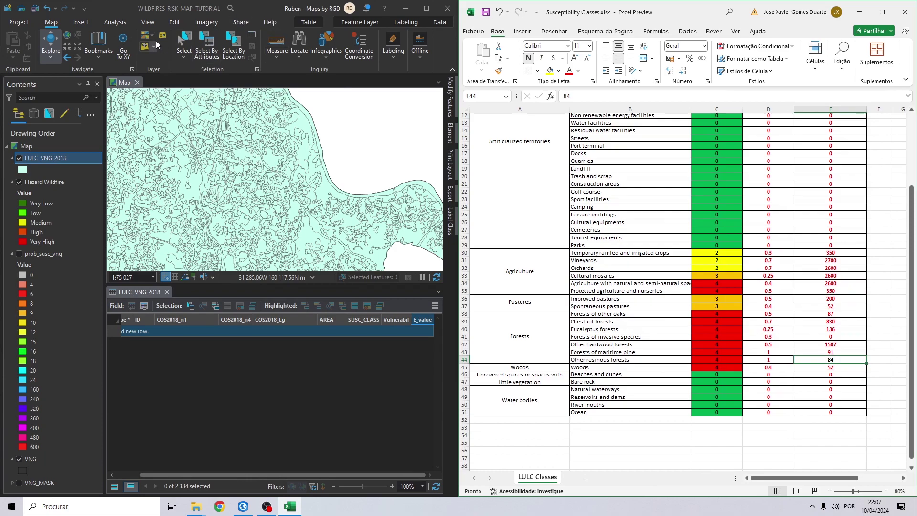
{"action": "left_click", "coordinate": [768, 237]}
{"action": "scroll", "coordinate": [787, 219], "scroll_direction": "up", "scroll_amount": 4}
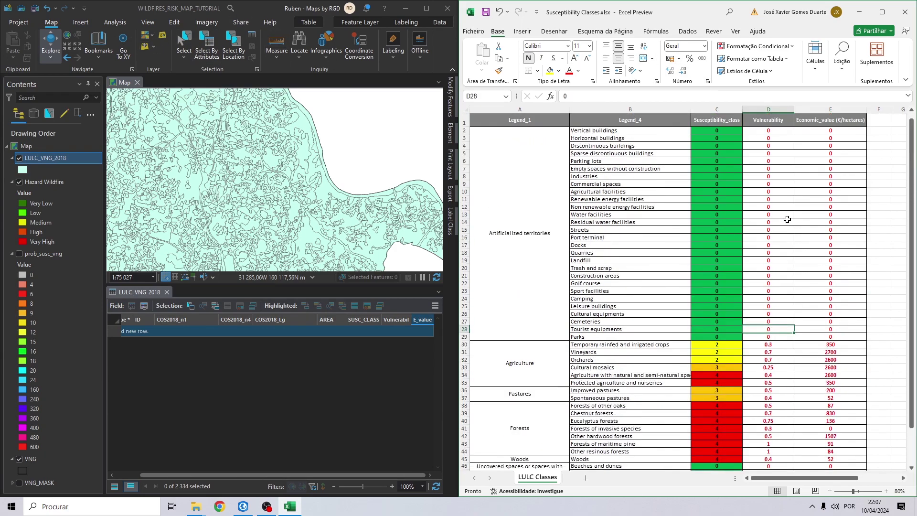
{"action": "left_click", "coordinate": [905, 16]}
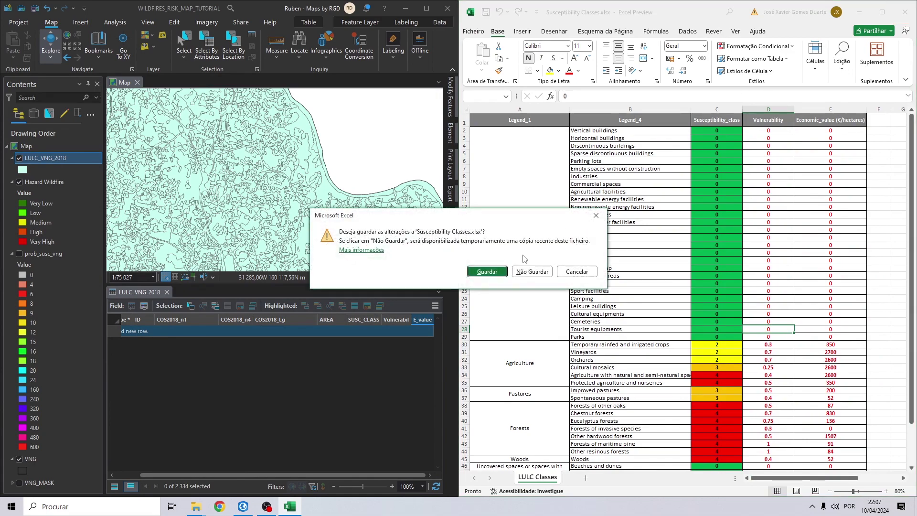
{"action": "left_click", "coordinate": [529, 269]}
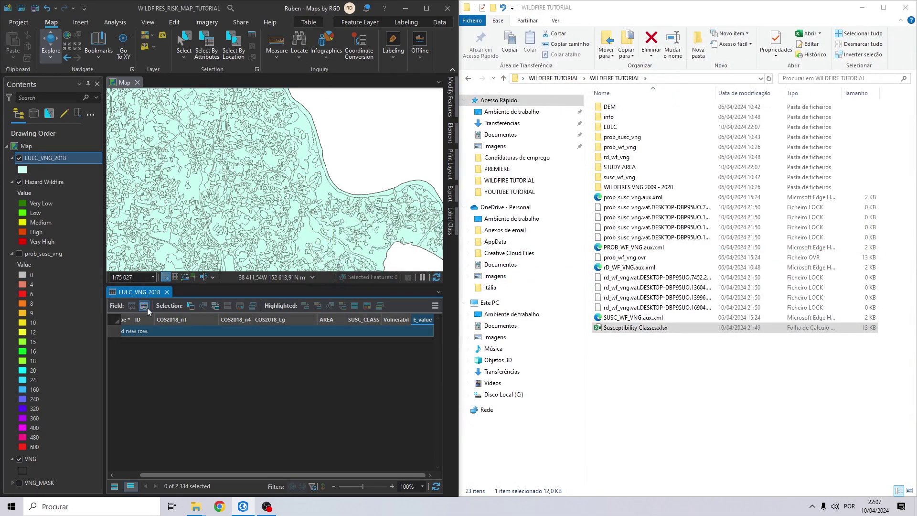
Close the LULC_VNG_2018 attribute table and open it again with all records listed
{"action": "left_click", "coordinate": [167, 291]}
{"action": "scroll", "coordinate": [257, 225], "scroll_direction": "down", "scroll_amount": 2}
{"action": "scroll", "coordinate": [257, 226], "scroll_direction": "up", "scroll_amount": 1}
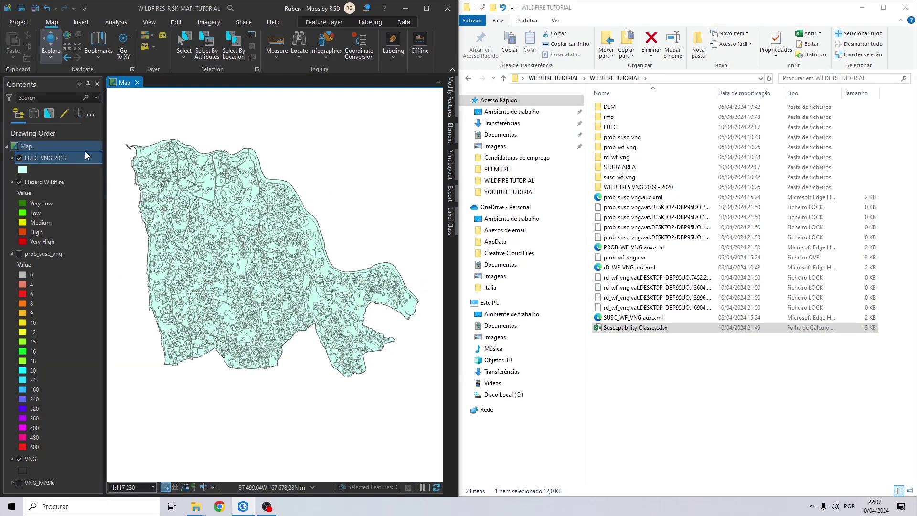
{"action": "right_click", "coordinate": [55, 159]}
{"action": "left_click", "coordinate": [70, 125]}
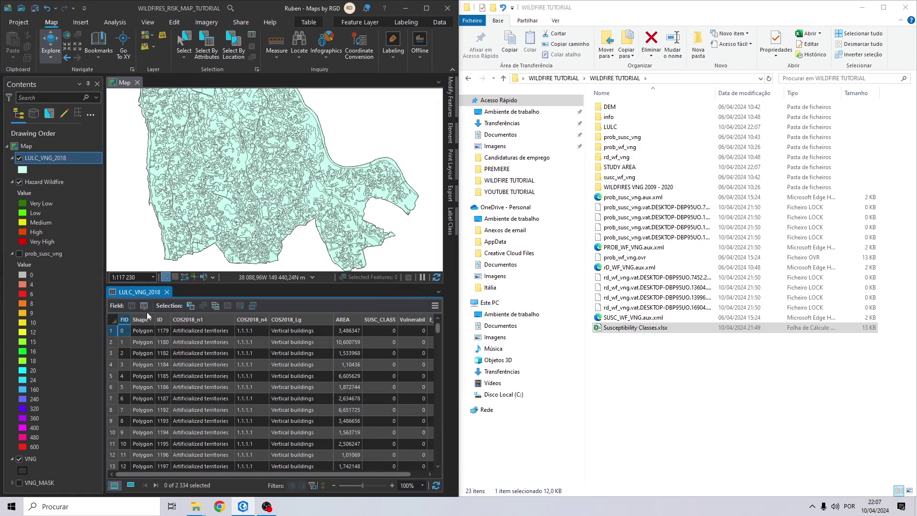
Save all edits made to the LULC_VNG_2018 attributes
{"action": "left_click", "coordinate": [169, 22]}
{"action": "left_click", "coordinate": [51, 40]}
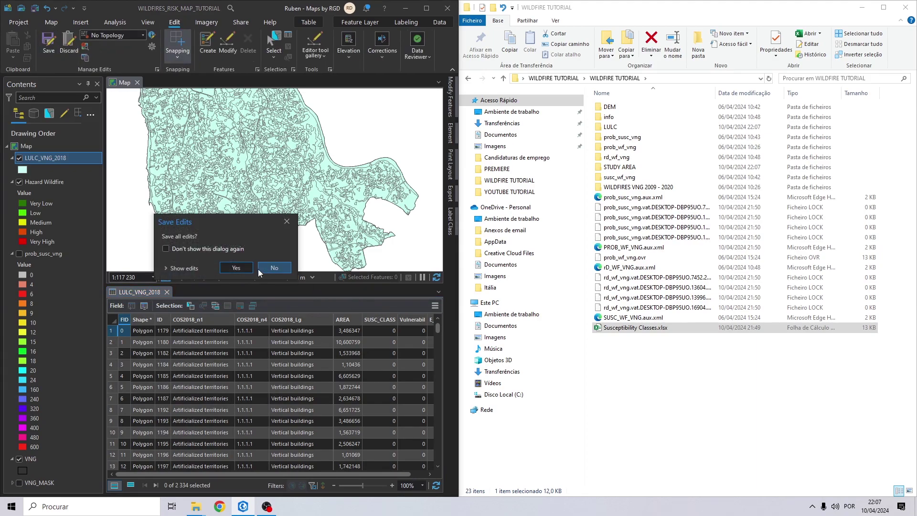
{"action": "left_click", "coordinate": [236, 268]}
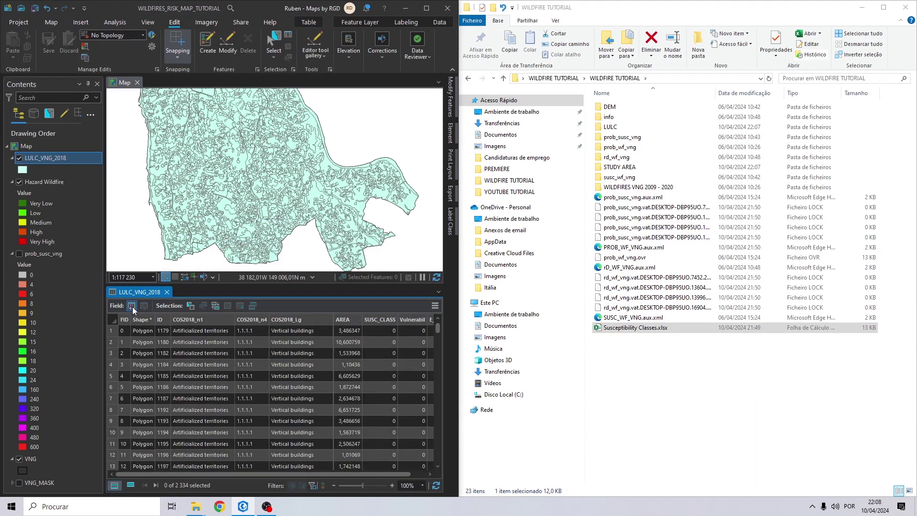
Add a P_Damage field of type Double to LULC_VNG_2018, save the field changes and close the field design view
{"action": "left_click", "coordinate": [132, 306]}
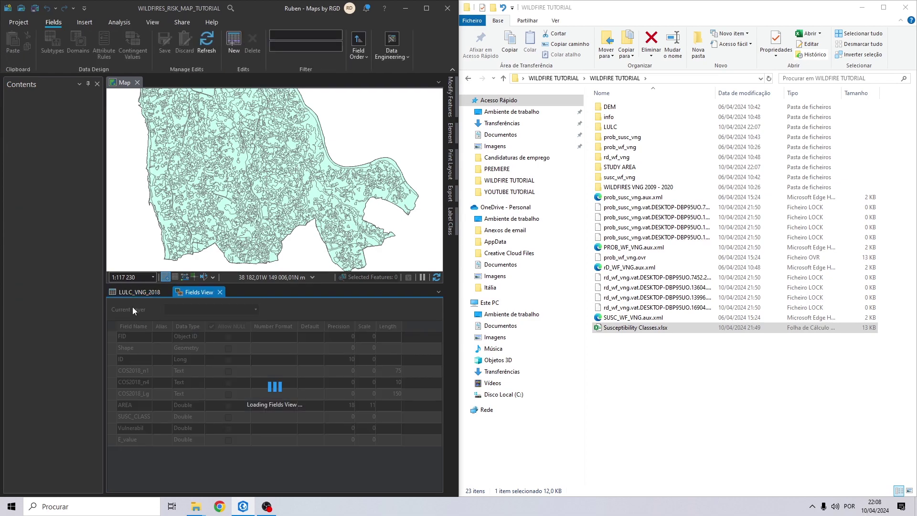
{"action": "left_click", "coordinate": [217, 452]}
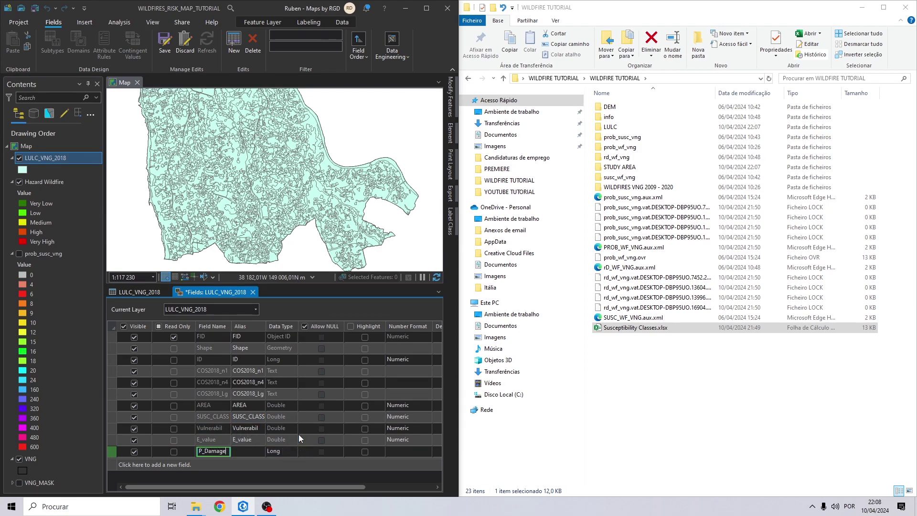
{"action": "left_click", "coordinate": [293, 452]}
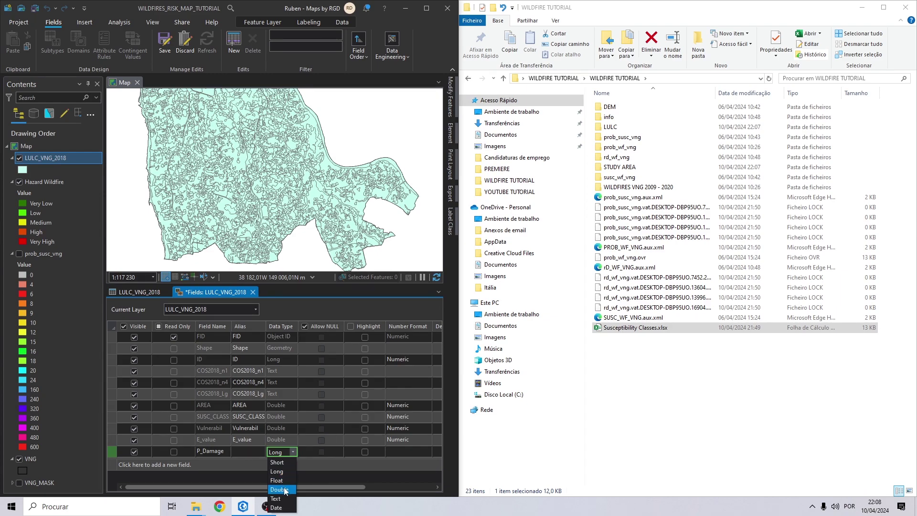
{"action": "left_click", "coordinate": [285, 490]}
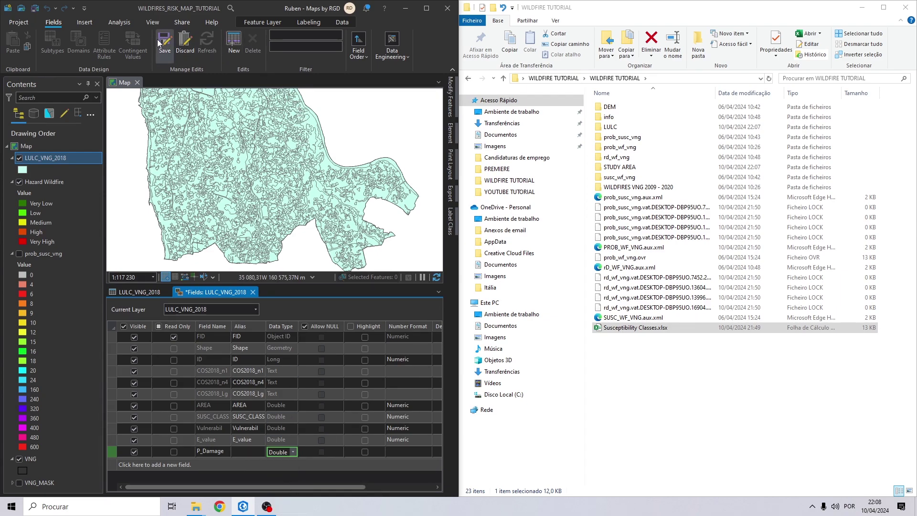
{"action": "left_click", "coordinate": [159, 42]}
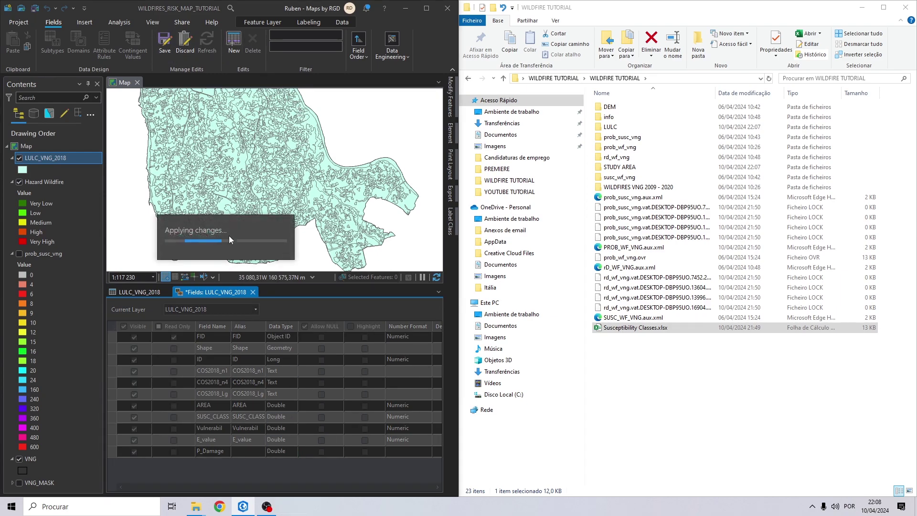
{"action": "left_click", "coordinate": [250, 292]}
Start Calculate Field on the P_Damage column and build the expression from Vulnerabil, a multiplication sign and E_value
{"action": "left_click_drag", "start_coordinate": [333, 474], "coordinate": [438, 312]}
{"action": "left_click_drag", "start_coordinate": [369, 473], "coordinate": [425, 466]}
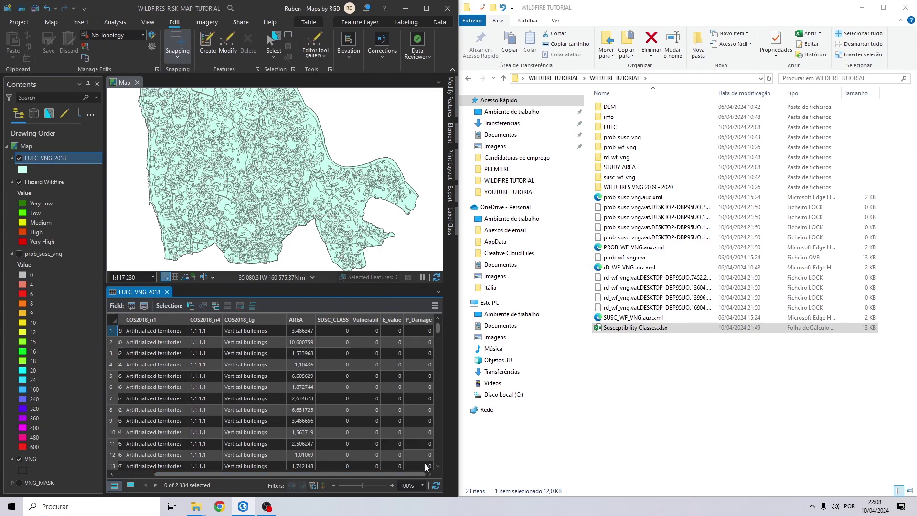
{"action": "left_click", "coordinate": [419, 319]}
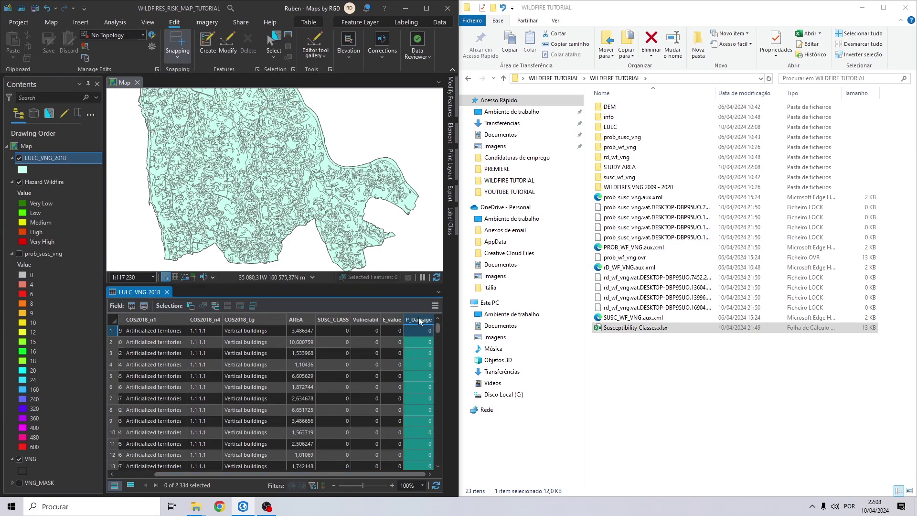
{"action": "right_click", "coordinate": [419, 321]}
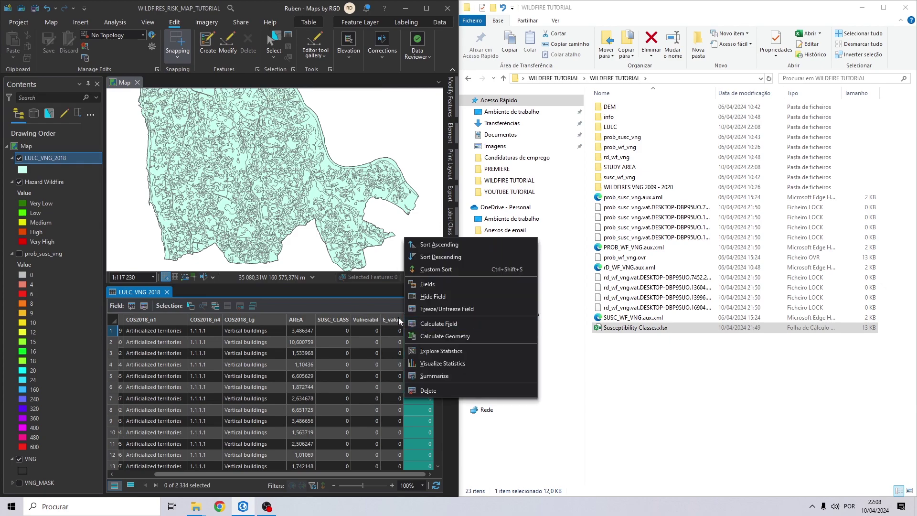
{"action": "left_click", "coordinate": [432, 324]}
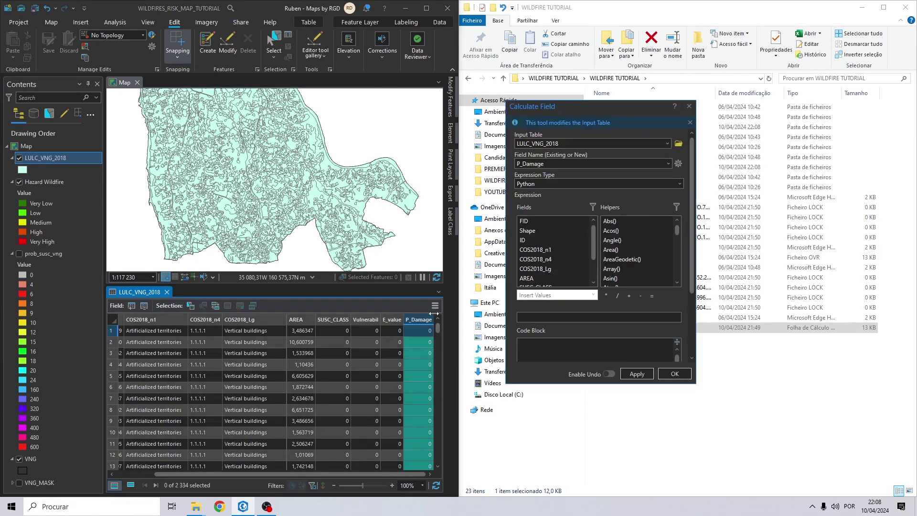
{"action": "left_click", "coordinate": [559, 319]}
{"action": "key", "text": "BackSpace"}
{"action": "key", "text": "BackSpace"}
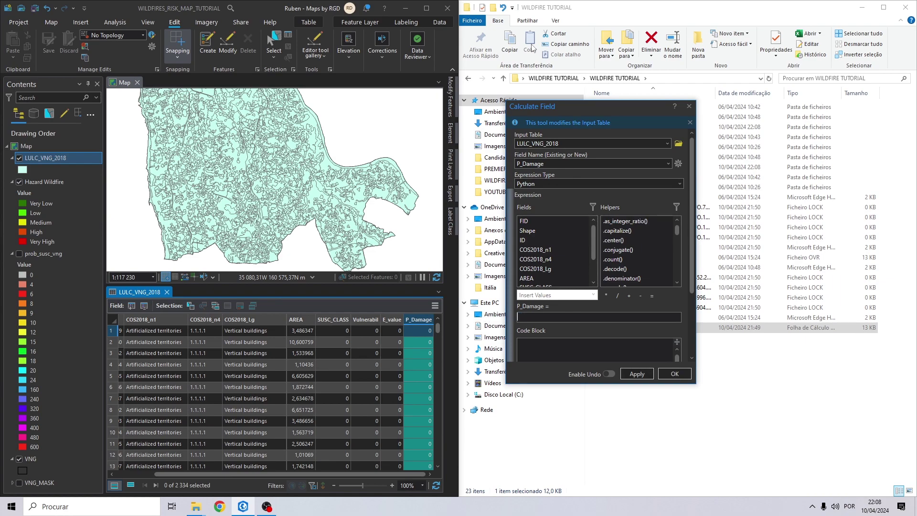
{"action": "scroll", "coordinate": [568, 260], "scroll_direction": "down", "scroll_amount": 1}
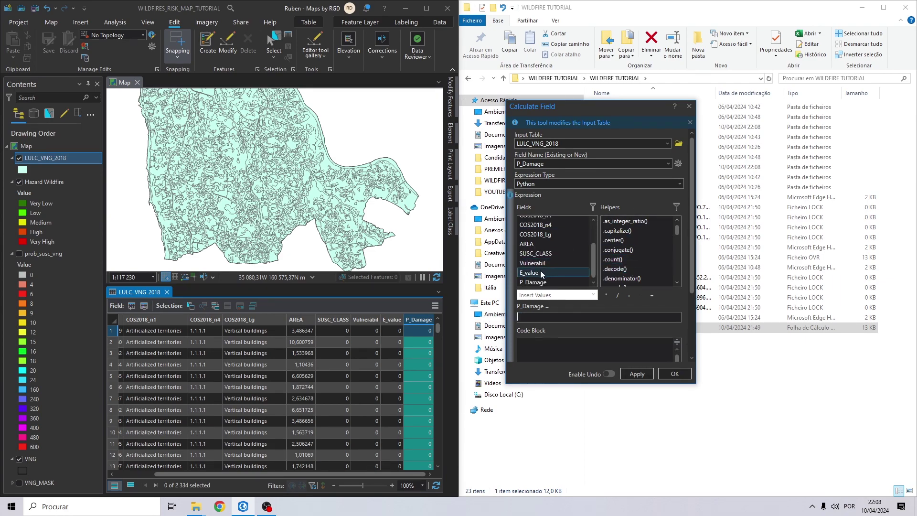
{"action": "double_click", "coordinate": [541, 263]}
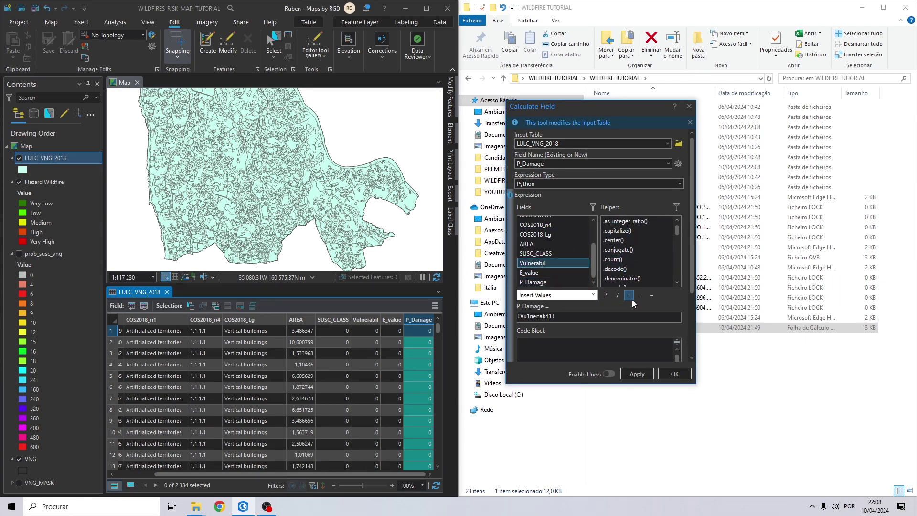
{"action": "double_click", "coordinate": [605, 295]}
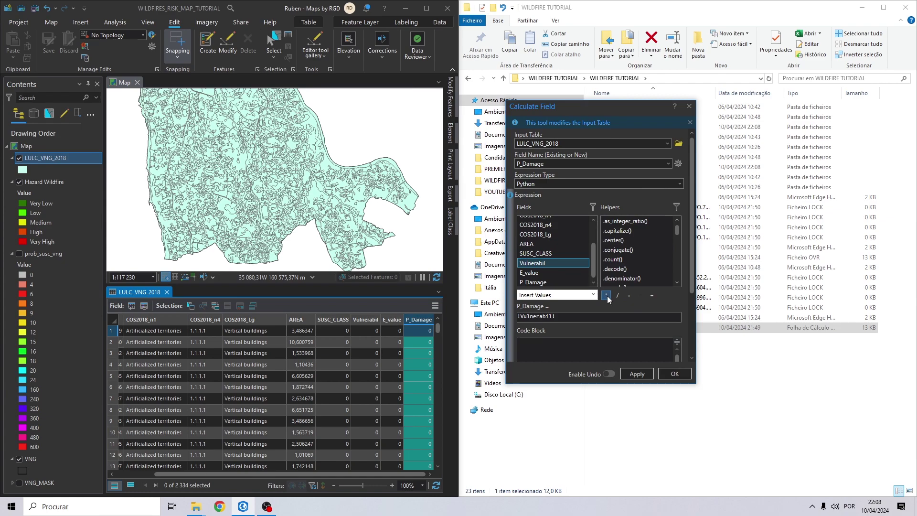
{"action": "double_click", "coordinate": [534, 274]}
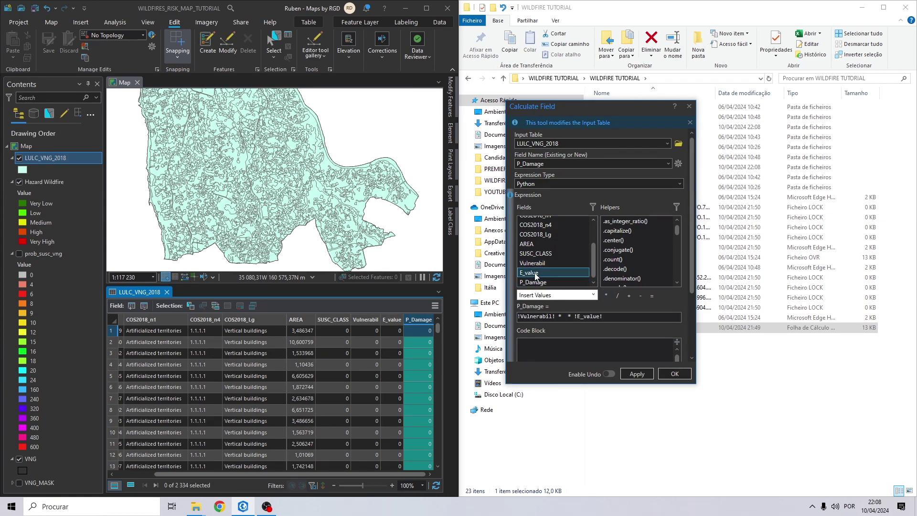
Remove the duplicate multiplication sign so the expression reads !Vulnerabil! * !E_value!, and run the calculation
{"action": "left_click", "coordinate": [571, 317]}
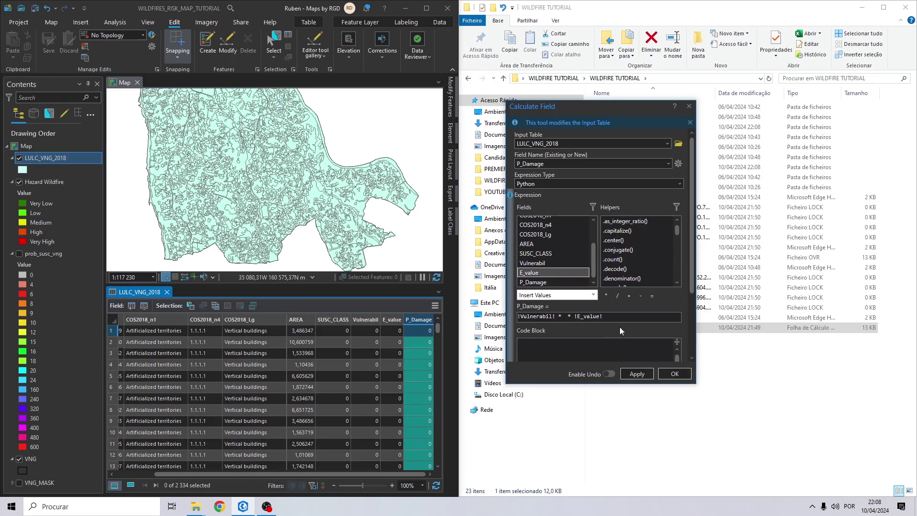
{"action": "key", "text": "BackSpace"}
{"action": "key", "text": "BackSpace"}
{"action": "key", "text": "BackSpace"}
{"action": "key", "text": "BackSpace"}
{"action": "key", "text": "BackSpace"}
{"action": "key", "text": "Left"}
{"action": "key", "text": "BackSpace"}
{"action": "key", "text": "Right"}
{"action": "left_click", "coordinate": [557, 316]}
{"action": "left_click", "coordinate": [565, 316]}
{"action": "left_click", "coordinate": [675, 374]}
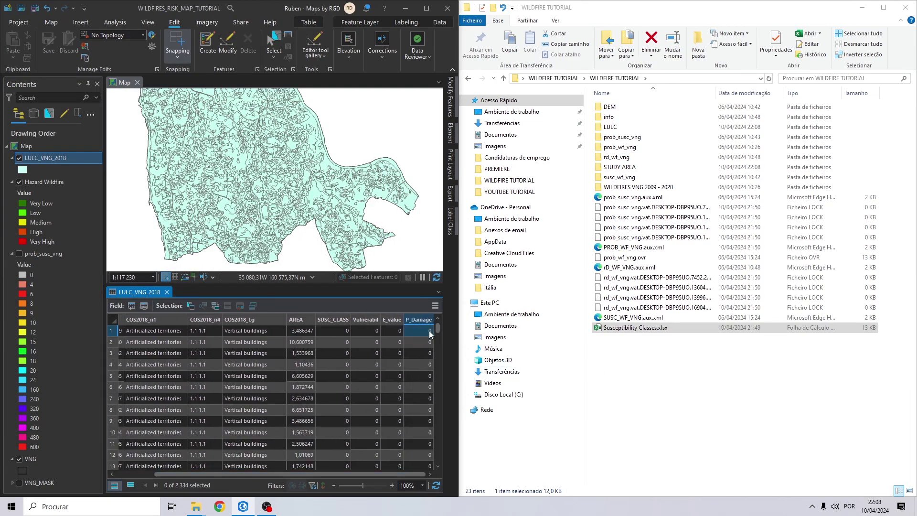
Sort the attribute table by P_Damage in descending order, review the calculated values and close the table
{"action": "scroll", "coordinate": [429, 330], "scroll_direction": "down", "scroll_amount": 7}
{"action": "scroll", "coordinate": [433, 329], "scroll_direction": "up", "scroll_amount": 7}
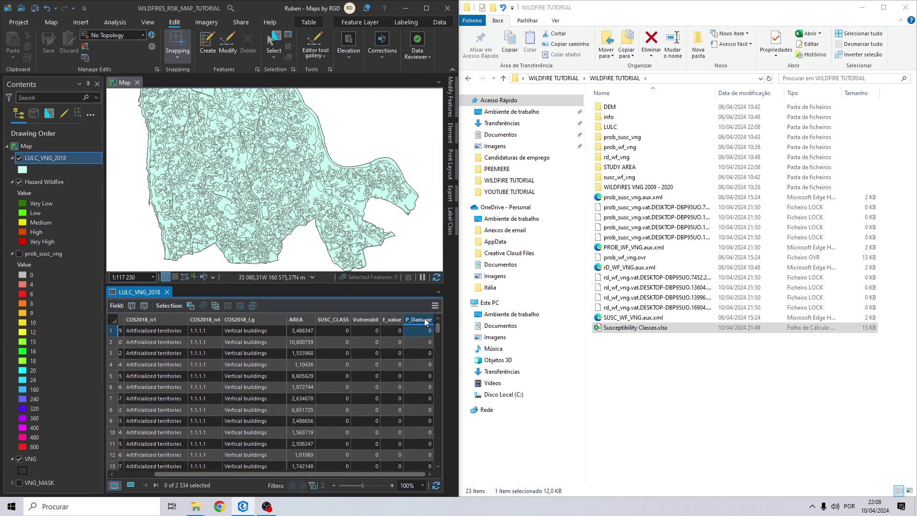
{"action": "left_click", "coordinate": [425, 319]}
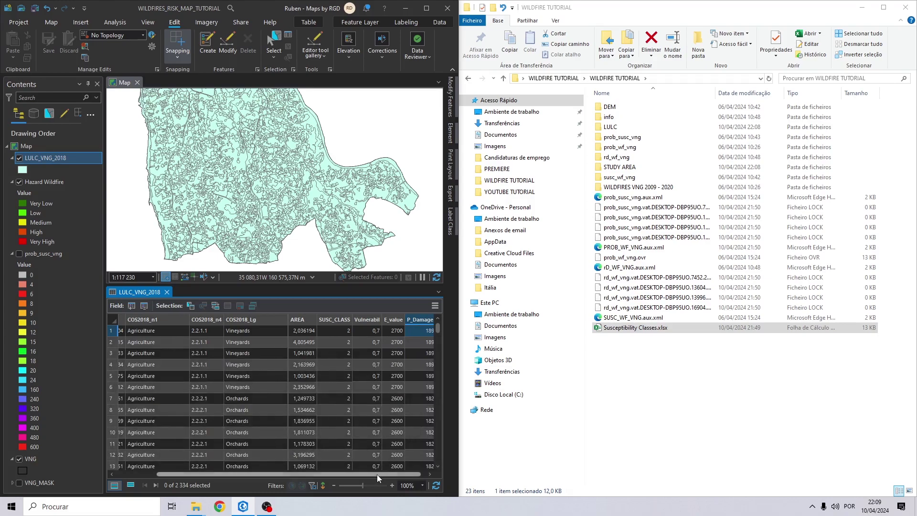
{"action": "left_click_drag", "start_coordinate": [379, 476], "coordinate": [384, 476]}
{"action": "scroll", "coordinate": [424, 370], "scroll_direction": "down", "scroll_amount": 7}
{"action": "scroll", "coordinate": [423, 370], "scroll_direction": "down", "scroll_amount": 20}
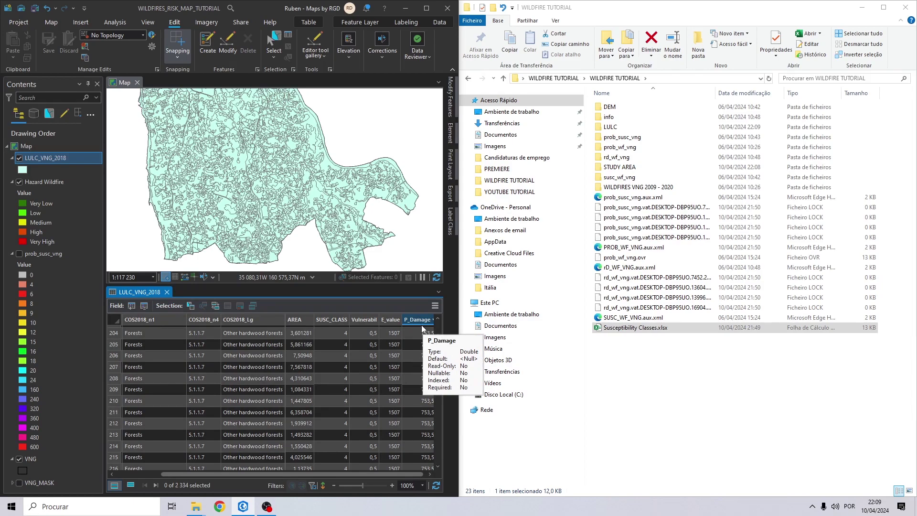
{"action": "left_click", "coordinate": [167, 292]}
Close the file explorer window and maximise the ArcGIS Pro window with its analysis tools shown
{"action": "left_click", "coordinate": [51, 22]}
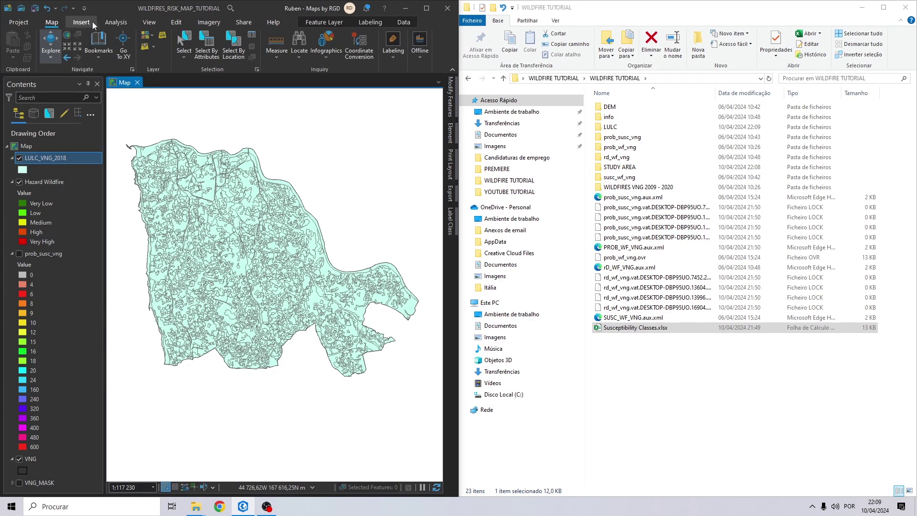
{"action": "left_click", "coordinate": [117, 23]}
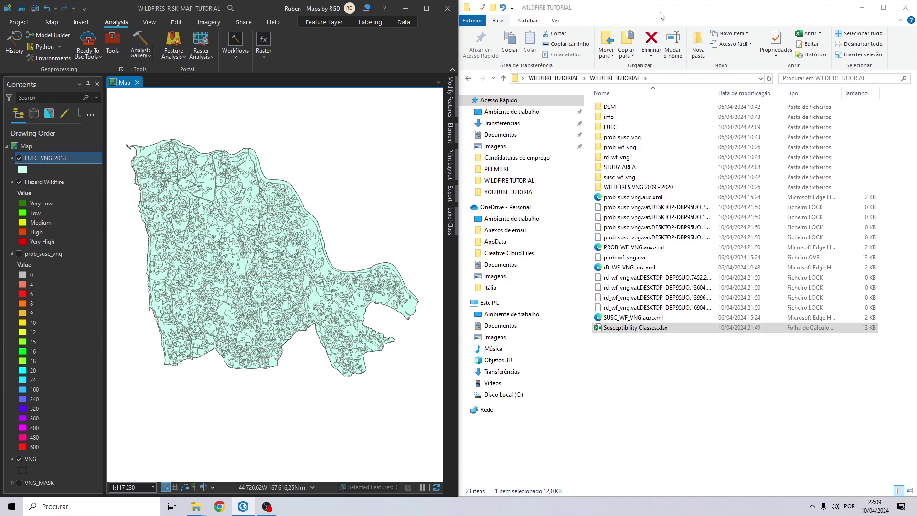
{"action": "left_click", "coordinate": [905, 8]}
{"action": "left_click", "coordinate": [427, 8]}
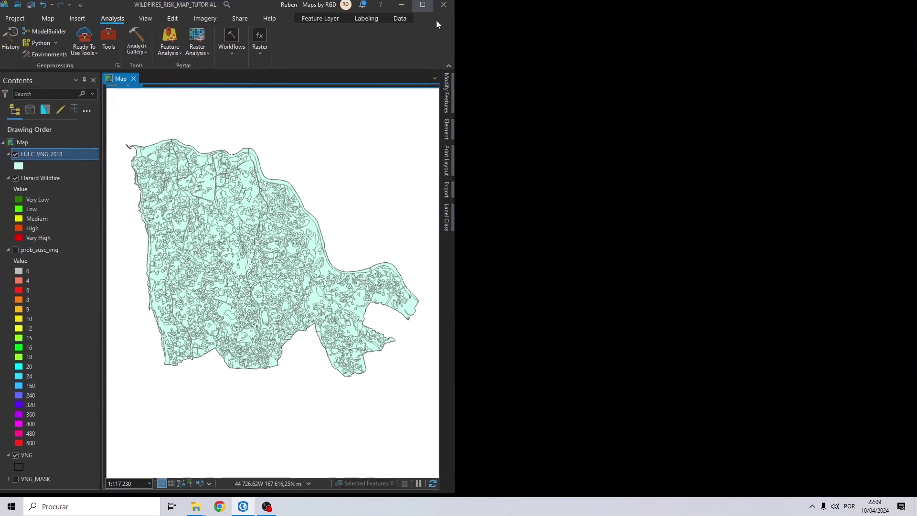
Find and open the Feature to Raster tool, with LULC_VNG_2018 as input features and P_Damage as the field
{"action": "left_click", "coordinate": [324, 58]}
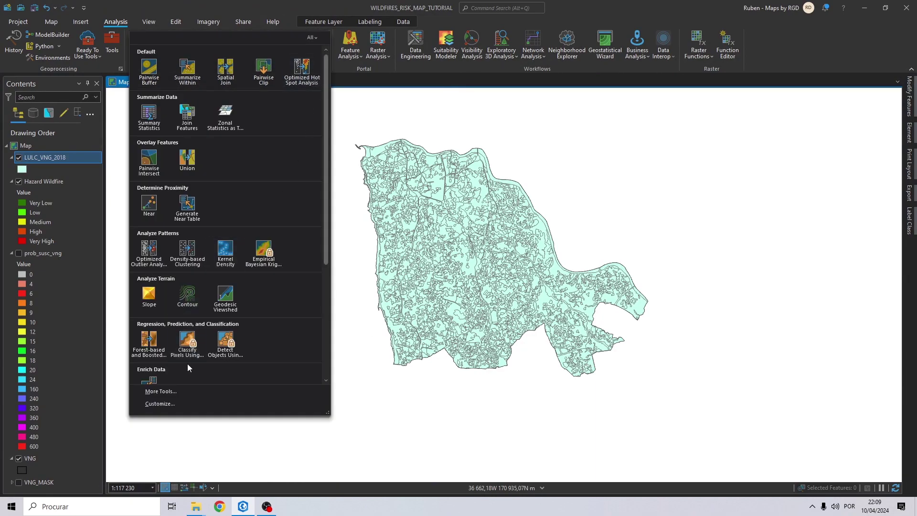
{"action": "left_click", "coordinate": [175, 388]}
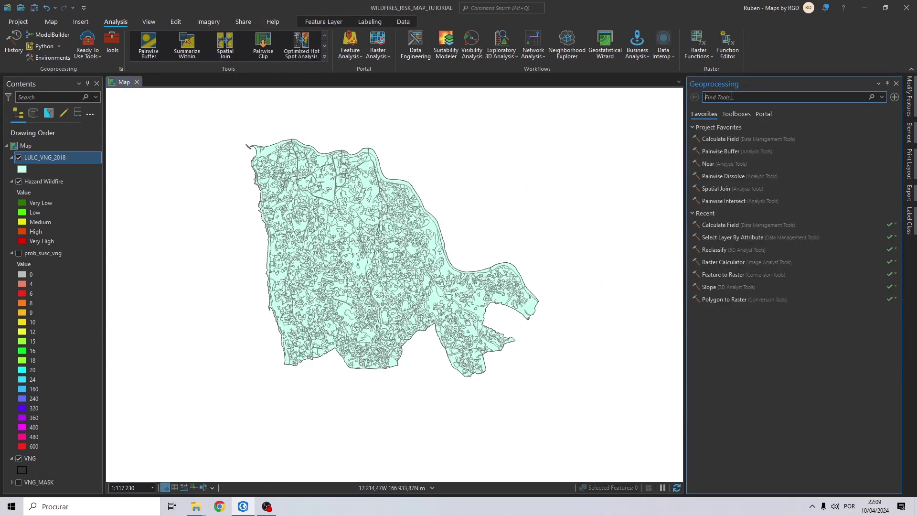
{"action": "type", "text": "feature to raster"}
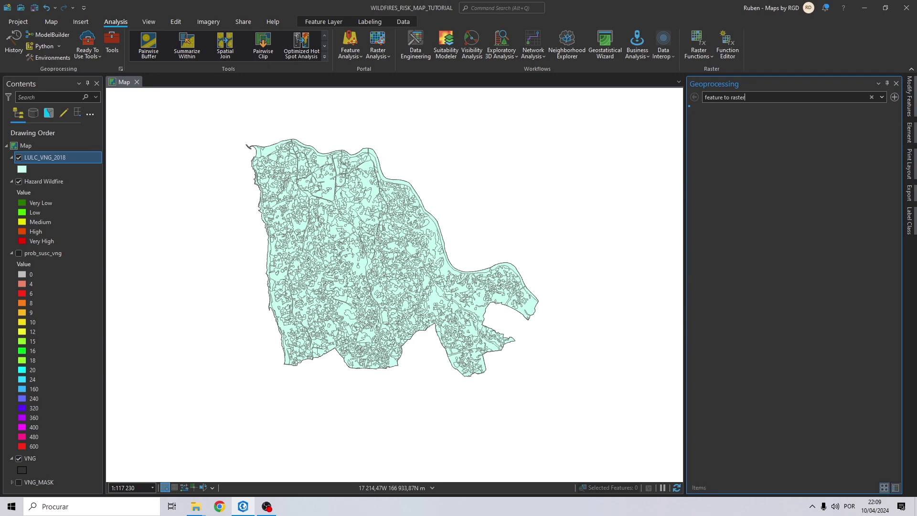
{"action": "left_click", "coordinate": [721, 125]}
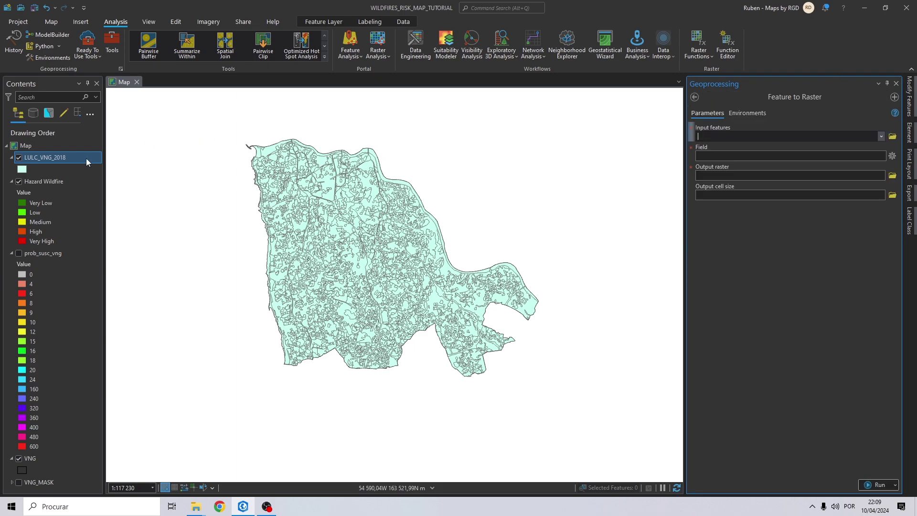
{"action": "left_click_drag", "start_coordinate": [42, 157], "coordinate": [731, 136]}
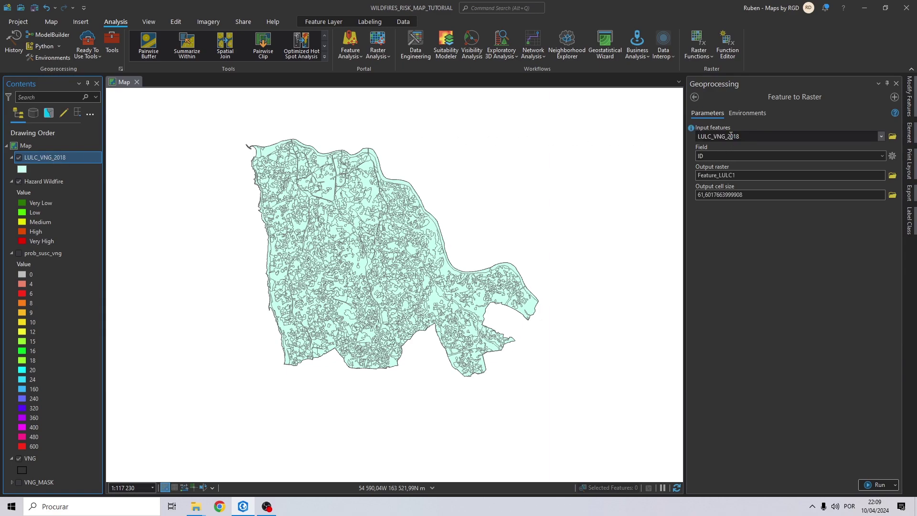
{"action": "left_click", "coordinate": [883, 156]}
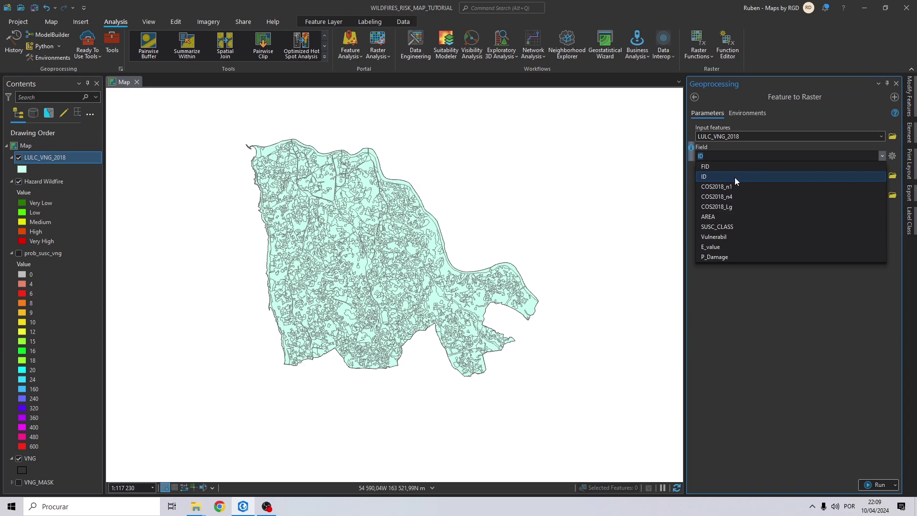
{"action": "left_click", "coordinate": [716, 257]}
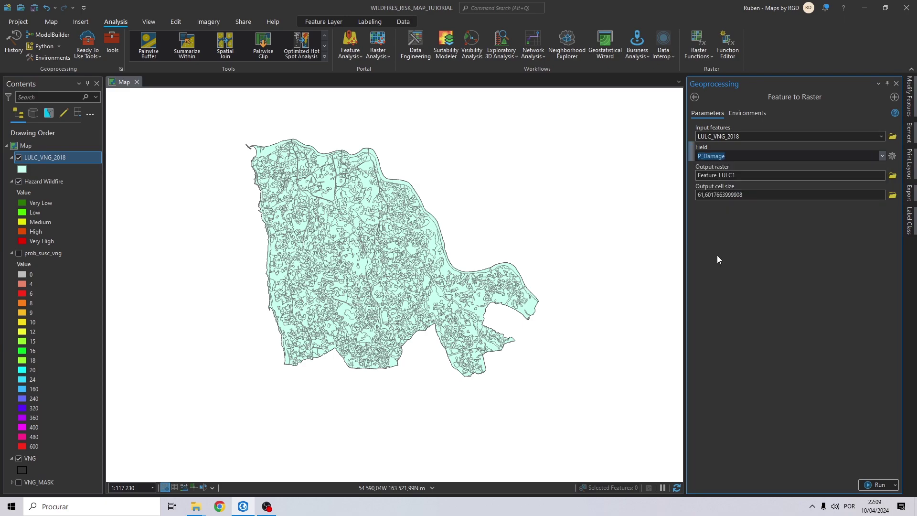
Set the output raster to p_dam_vng in the WILDFIRE TUTORIAL folder
{"action": "left_click", "coordinate": [892, 175]}
{"action": "left_click", "coordinate": [268, 177]}
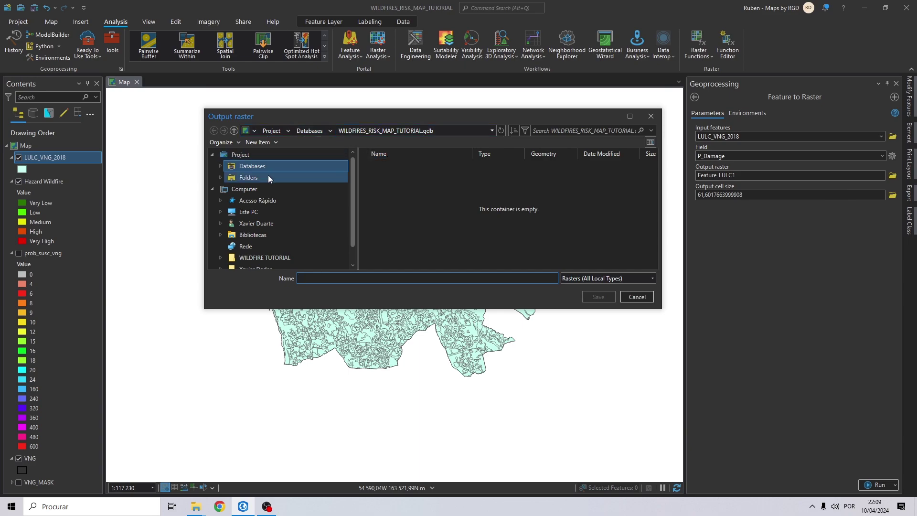
{"action": "double_click", "coordinate": [394, 177]}
{"action": "scroll", "coordinate": [406, 179], "scroll_direction": "down", "scroll_amount": 1}
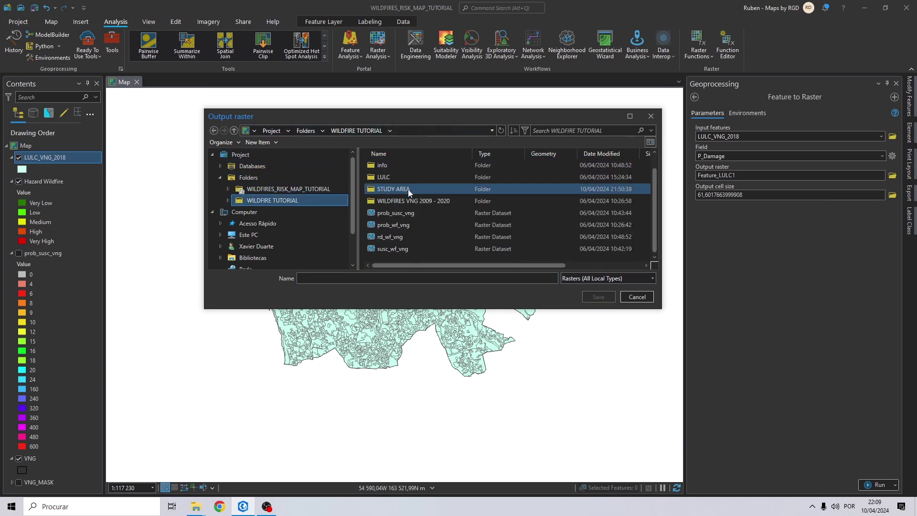
{"action": "type", "text": "p"}
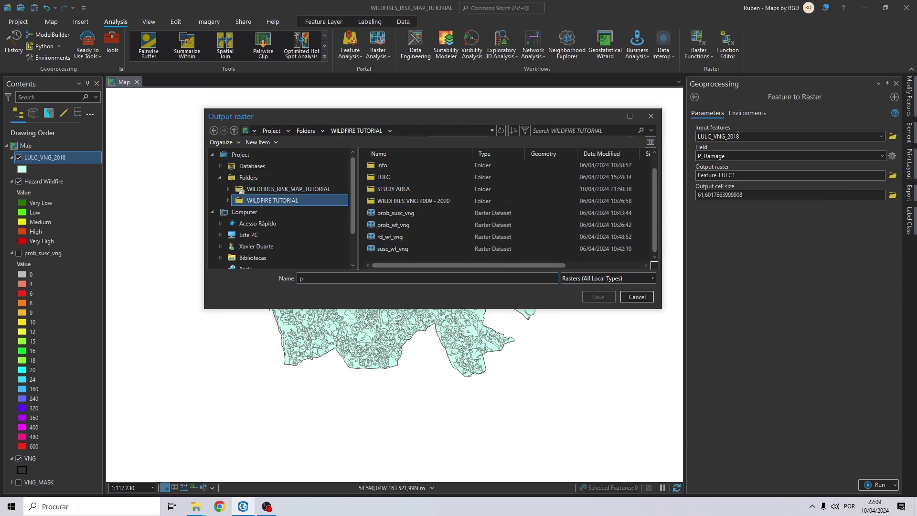
{"action": "type", "text": "_dam"}
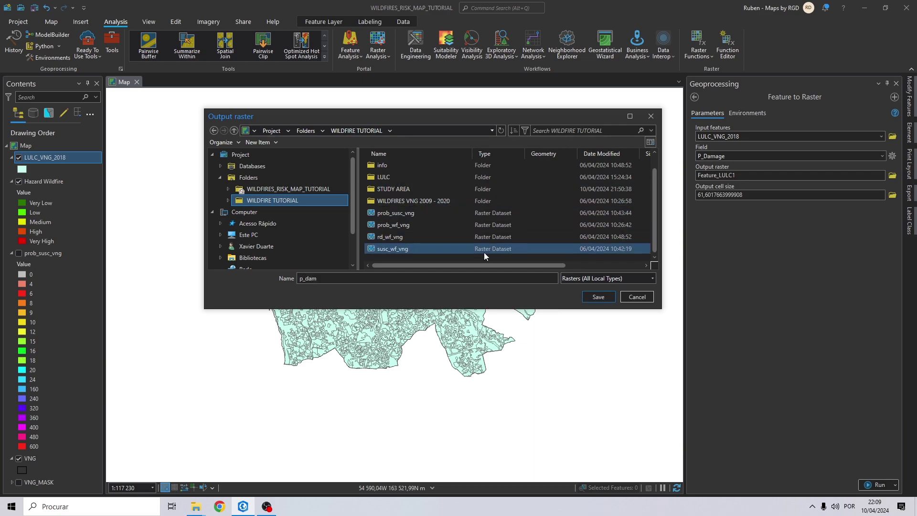
{"action": "type", "text": "_vng"}
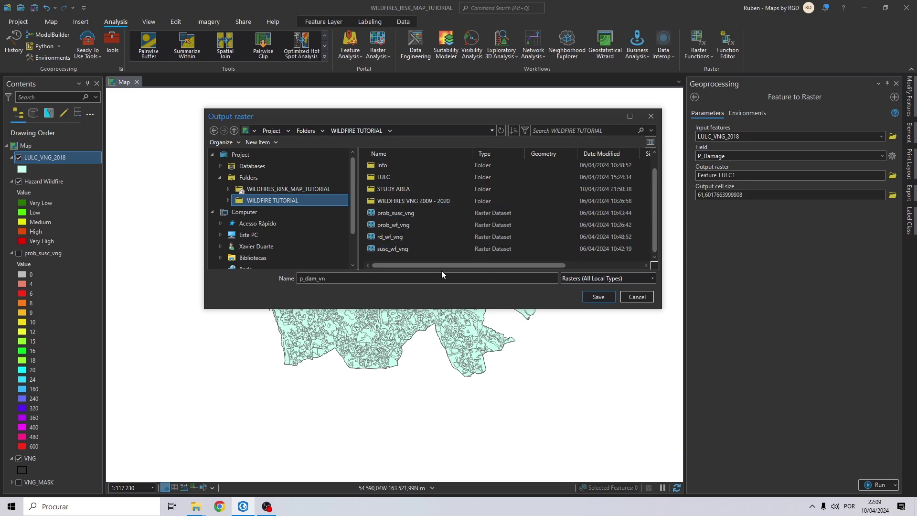
{"action": "left_click", "coordinate": [612, 297]}
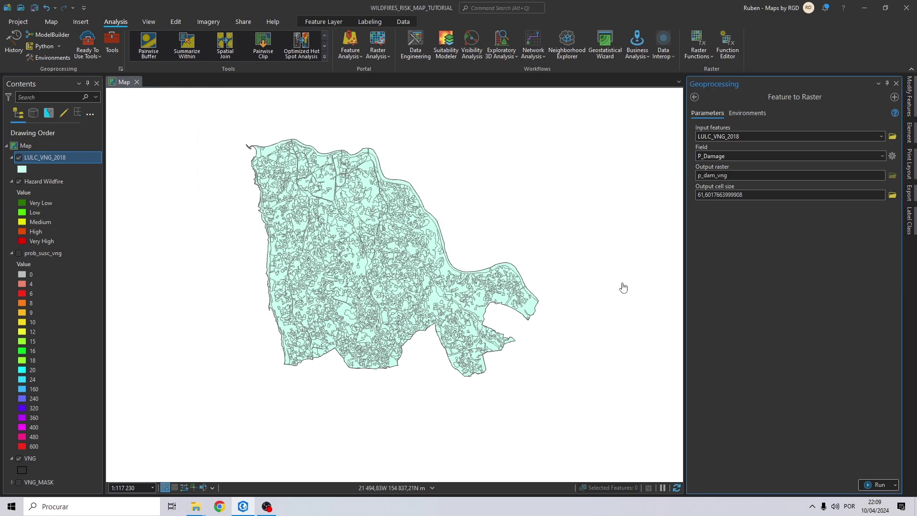
Set the Feature to Raster output cell size to 10 and the output coordinate system to the current map's
{"action": "triple_click", "coordinate": [766, 195]}
{"action": "type", "text": "10"}
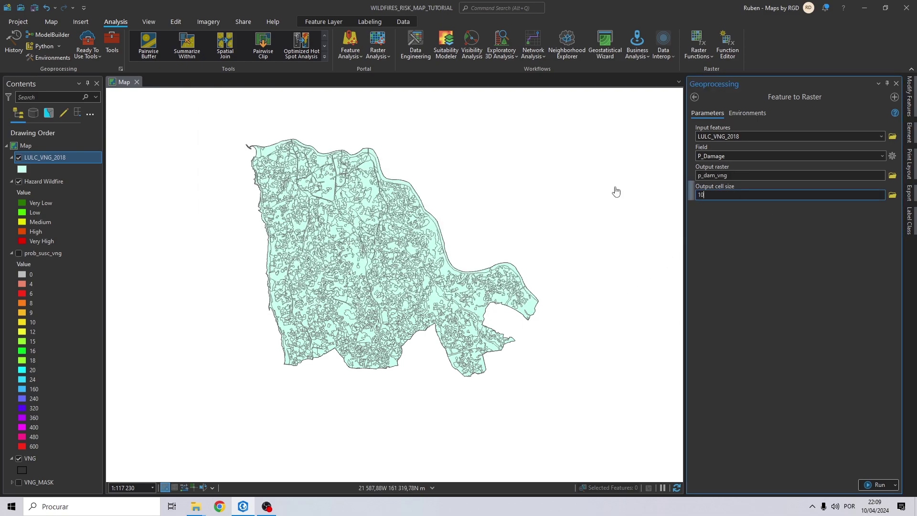
{"action": "left_click", "coordinate": [764, 110]}
{"action": "left_click", "coordinate": [881, 149]}
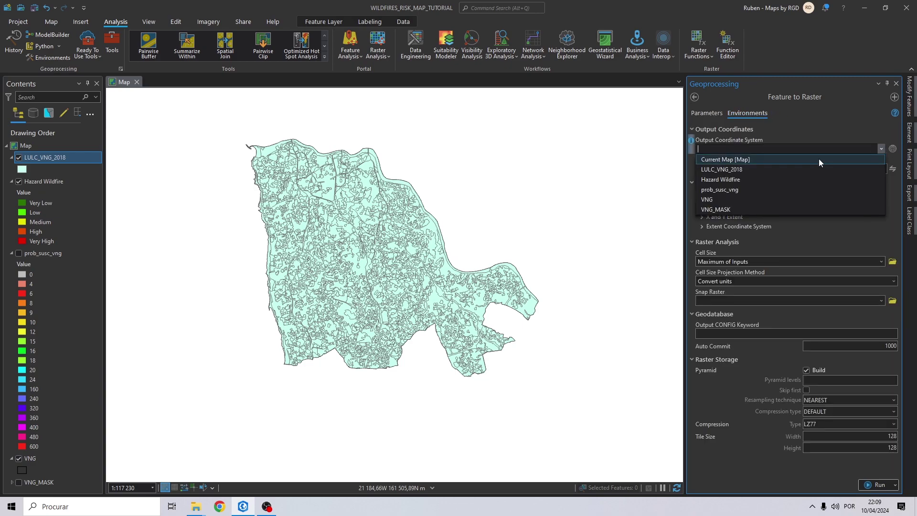
{"action": "left_click", "coordinate": [819, 159]}
{"action": "left_click", "coordinate": [883, 168]}
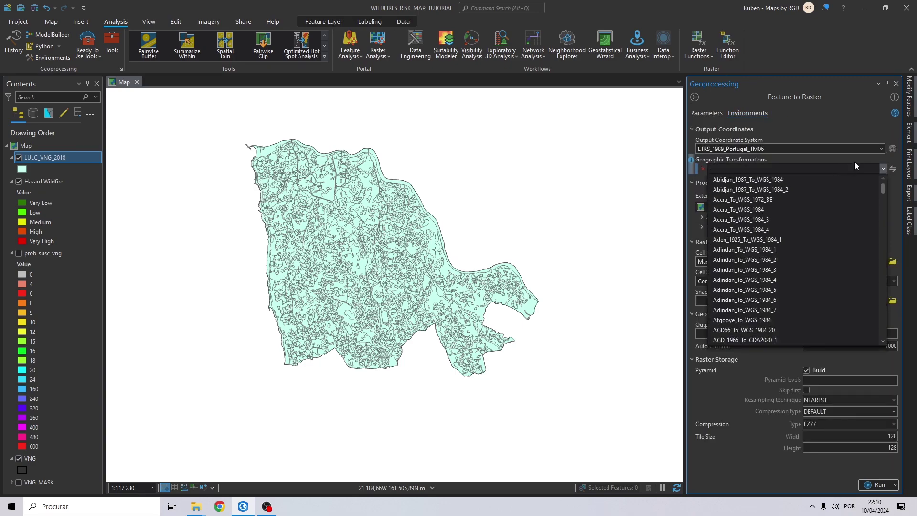
{"action": "left_click", "coordinate": [855, 162]}
Set the processing extent to VNG and the snap raster to VNG_MASK, and run Feature to Raster
{"action": "left_click", "coordinate": [721, 206]}
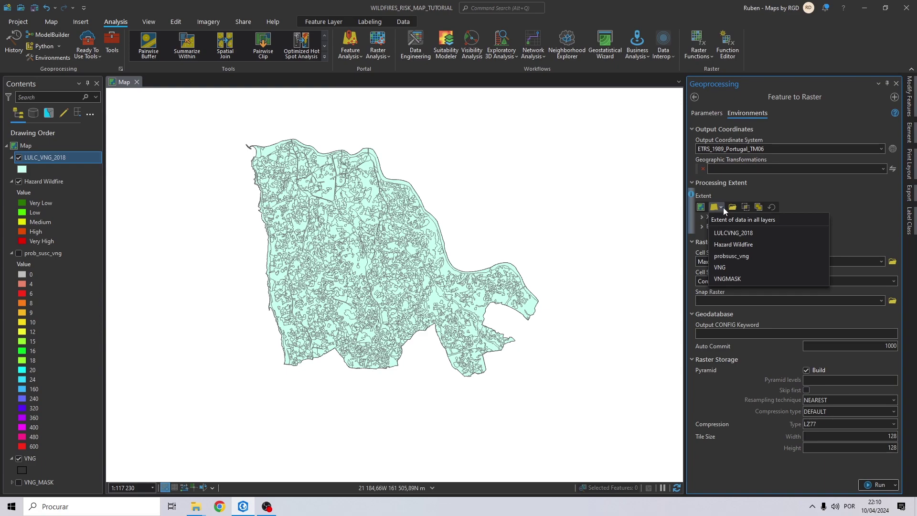
{"action": "left_click", "coordinate": [720, 267]}
{"action": "left_click", "coordinate": [875, 361]}
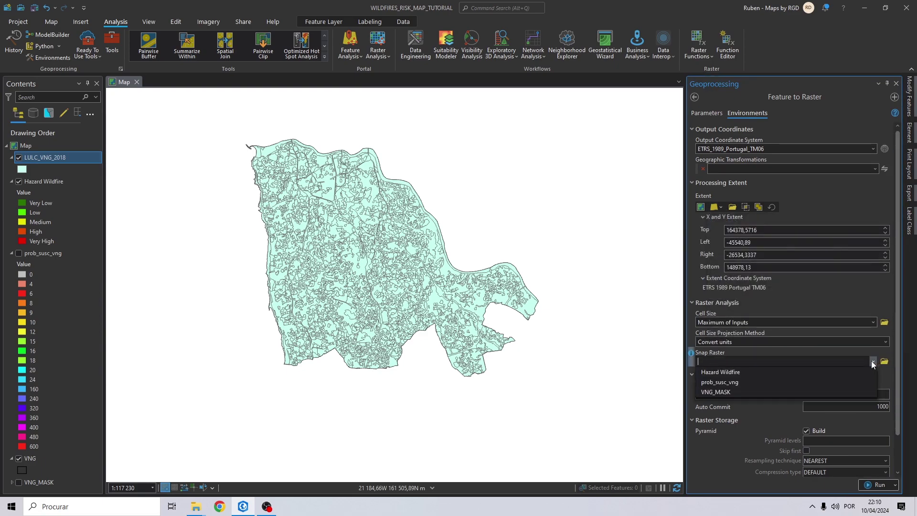
{"action": "left_click", "coordinate": [719, 393]}
{"action": "left_click", "coordinate": [701, 112]}
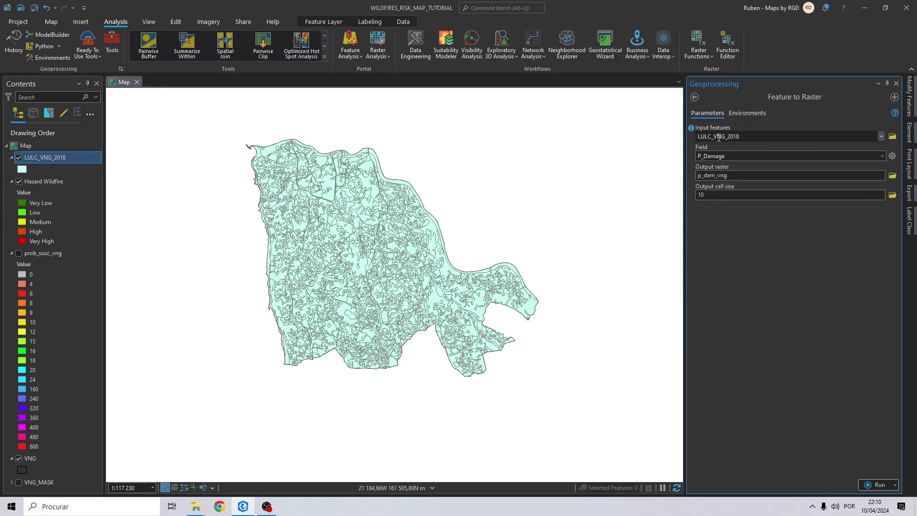
{"action": "left_click", "coordinate": [879, 485]}
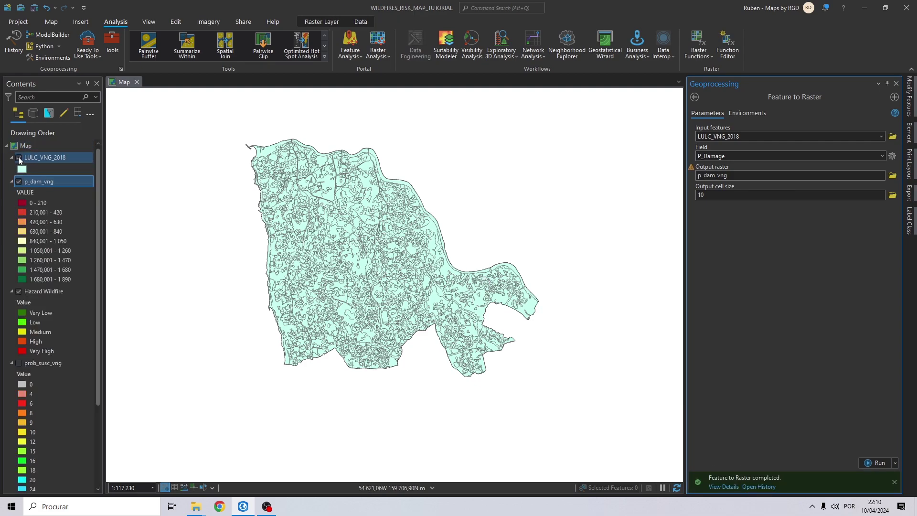
Hide the LULC_VNG_2018 layer and inspect the p_dam_vng raster across the study area
{"action": "left_click", "coordinate": [20, 158]}
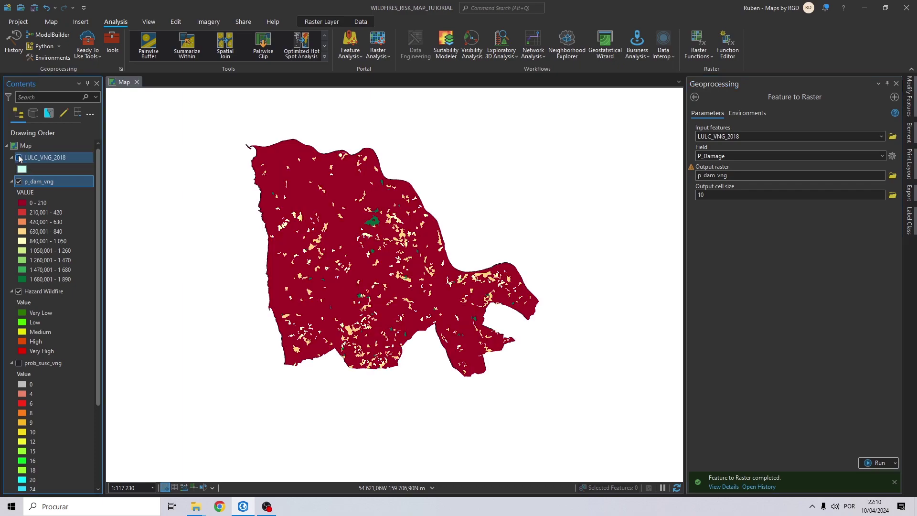
{"action": "left_click_drag", "start_coordinate": [340, 204], "coordinate": [371, 187]}
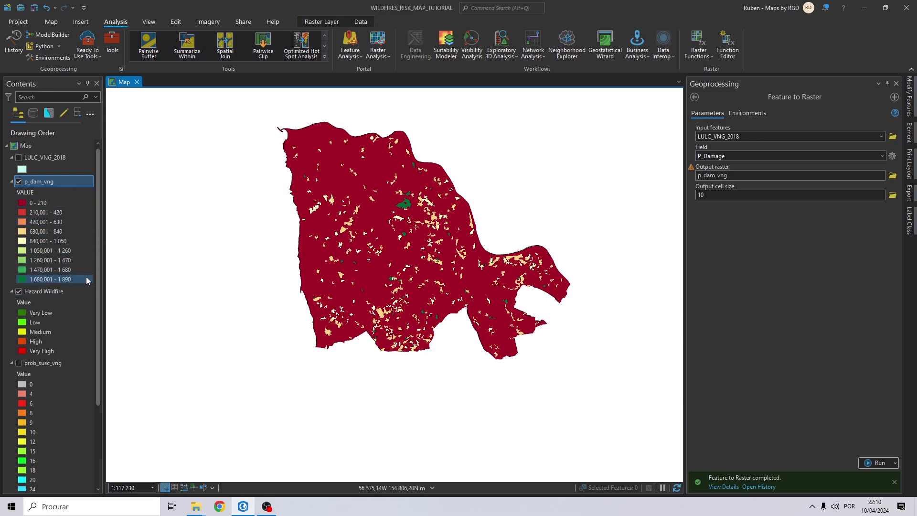
{"action": "scroll", "coordinate": [562, 304], "scroll_direction": "up", "scroll_amount": 2}
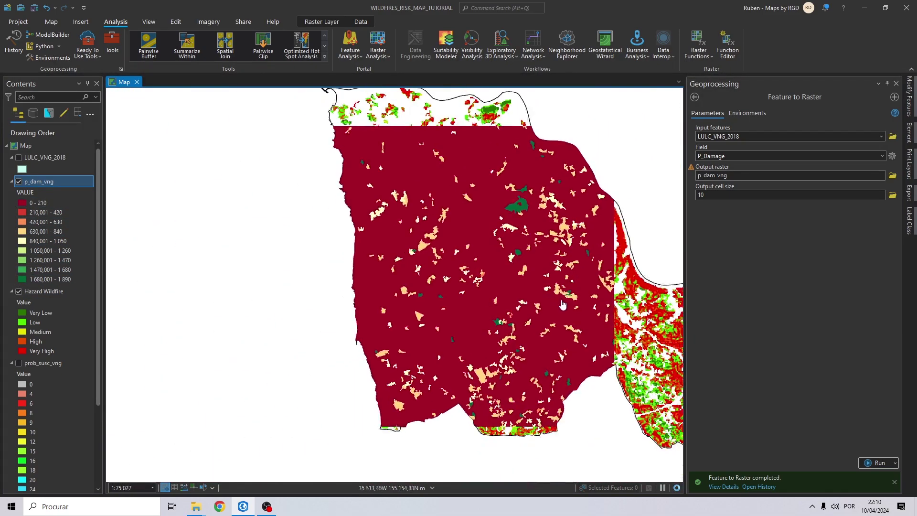
{"action": "left_click_drag", "start_coordinate": [562, 305], "coordinate": [356, 313]}
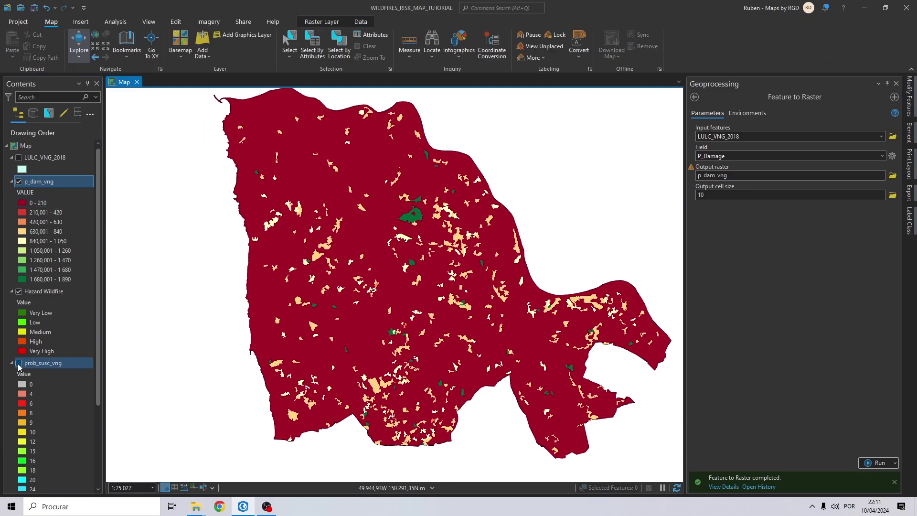
Make the prob_susc_vng layer visible and move it above p_dam_vng in the drawing order
{"action": "left_click", "coordinate": [41, 363]}
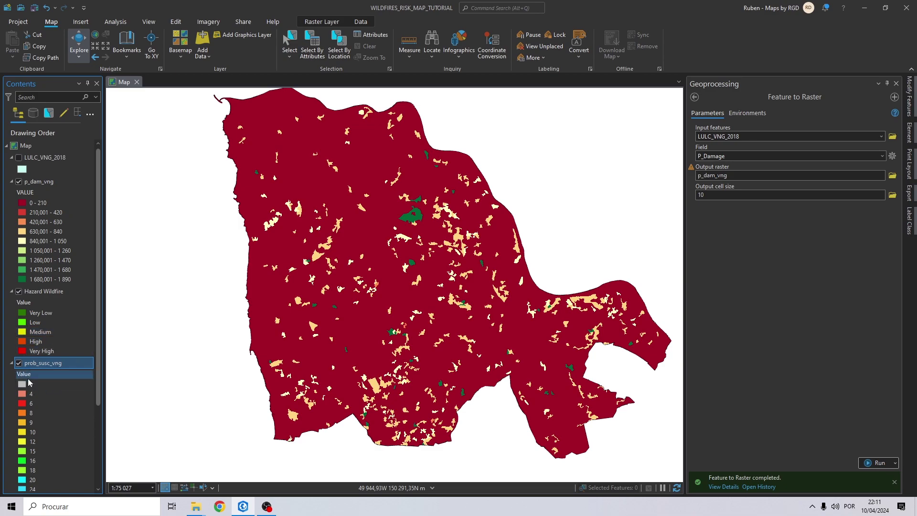
{"action": "left_click_drag", "start_coordinate": [64, 362], "coordinate": [40, 176]}
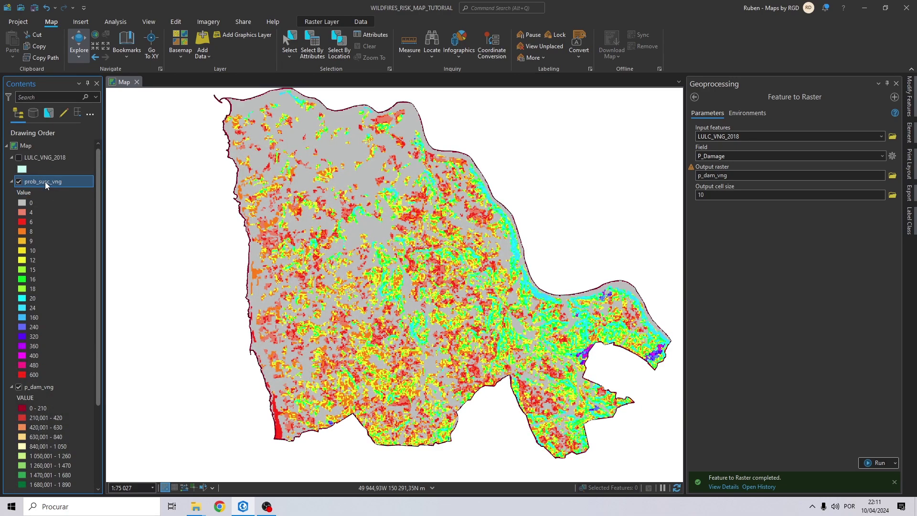
{"action": "scroll", "coordinate": [285, 200], "scroll_direction": "down", "scroll_amount": 1}
{"action": "scroll", "coordinate": [285, 200], "scroll_direction": "down", "scroll_amount": 1}
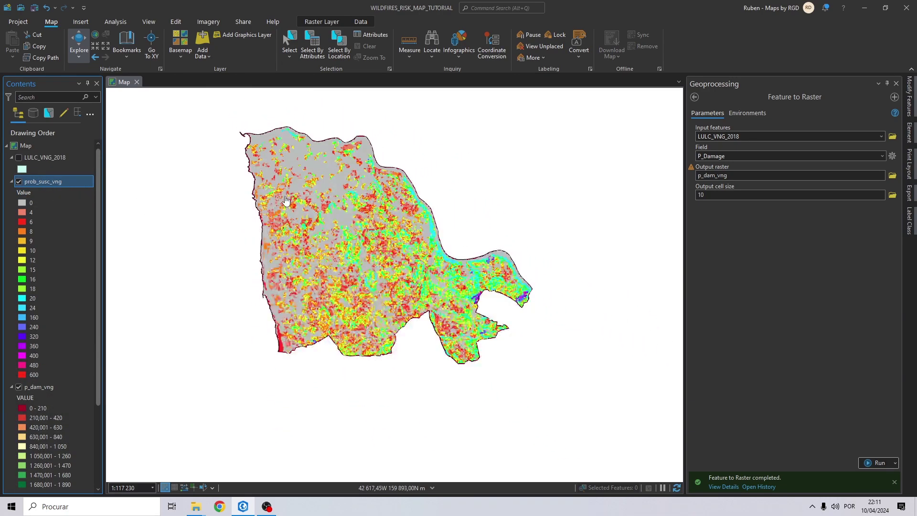
Search the geoprocessing tools for Raster Calculator and open the Image Analyst version
{"action": "left_click", "coordinate": [695, 97]}
{"action": "left_click_drag", "start_coordinate": [745, 97], "coordinate": [695, 96]}
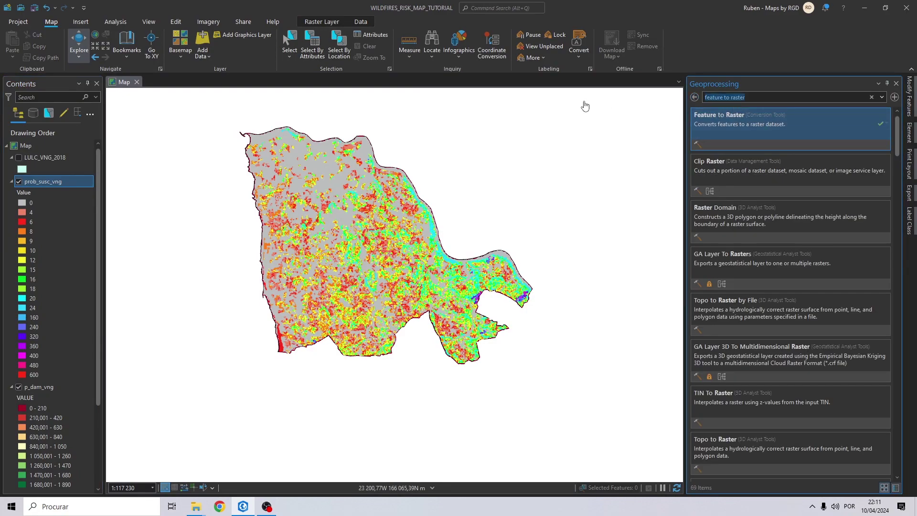
{"action": "type", "text": "ra"}
{"action": "key", "text": "BackSpace"}
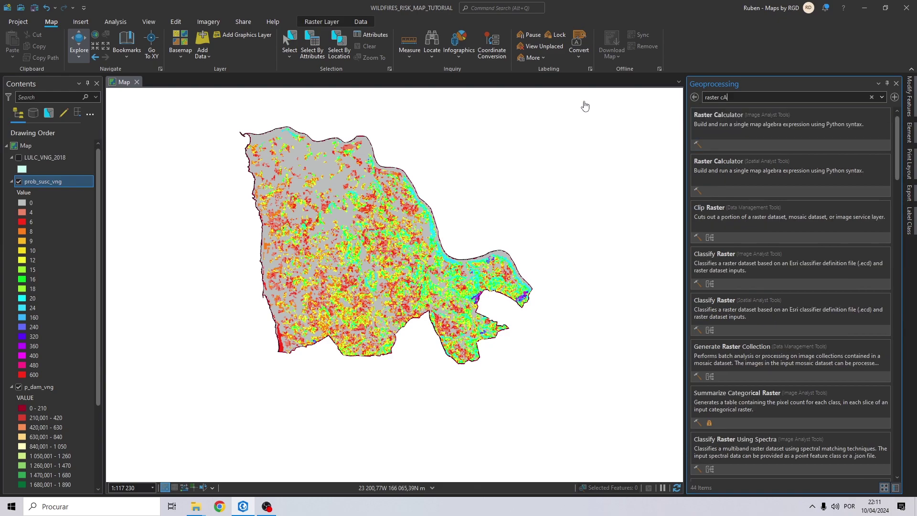
{"action": "type", "text": "TOR"}
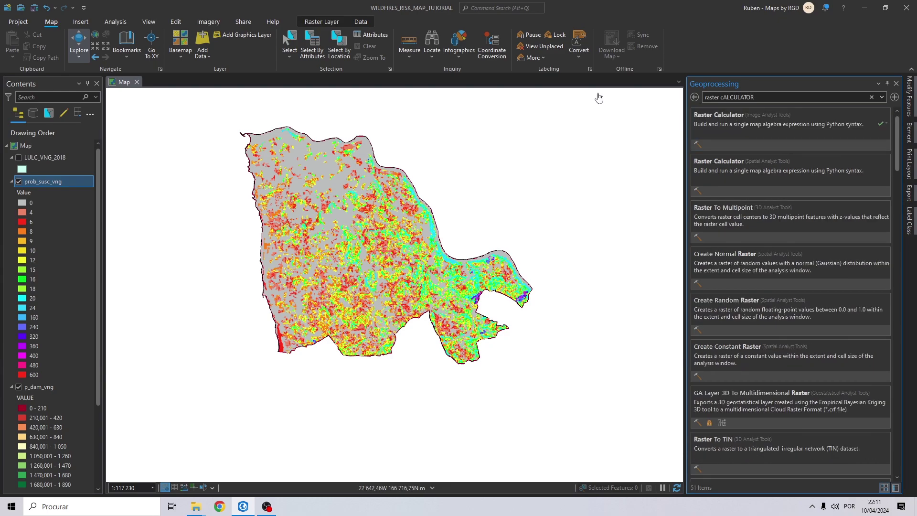
{"action": "left_click", "coordinate": [705, 128]}
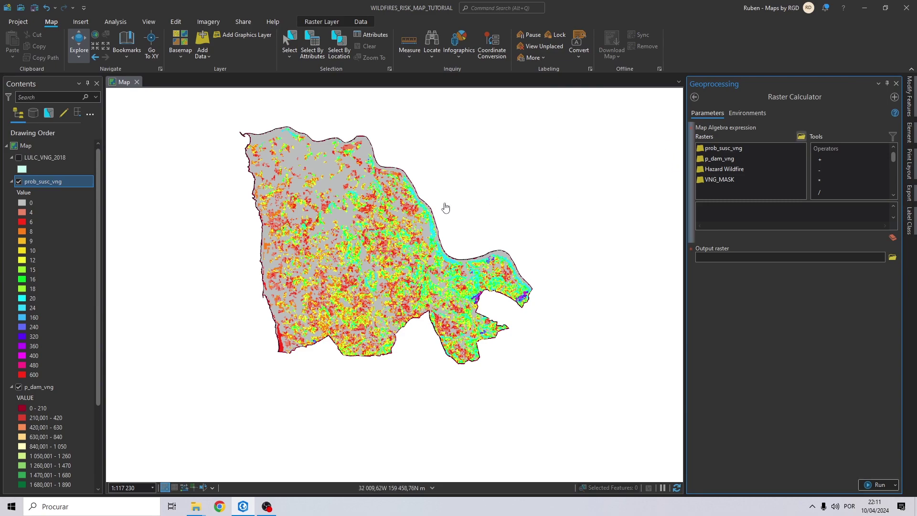
{"action": "double_click", "coordinate": [722, 149]}
{"action": "left_click", "coordinate": [708, 217]}
{"action": "key", "text": "ctrl+a"}
{"action": "key", "text": "BackSpace"}
{"action": "scroll", "coordinate": [91, 267], "scroll_direction": "down", "scroll_amount": 2}
{"action": "scroll", "coordinate": [93, 265], "scroll_direction": "up", "scroll_amount": 2}
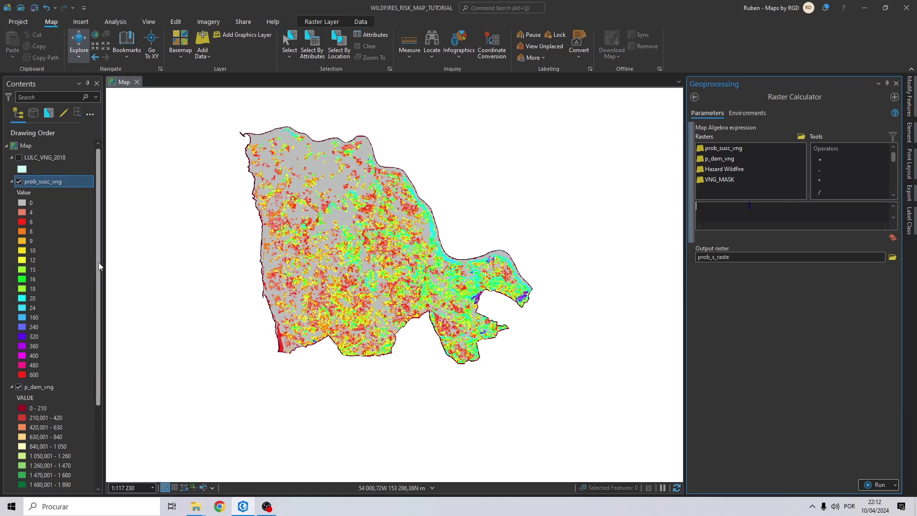
Rename the prob_susc_vng layer to hazard_vng in its layer properties
{"action": "left_click", "coordinate": [36, 181]}
{"action": "double_click", "coordinate": [36, 180]}
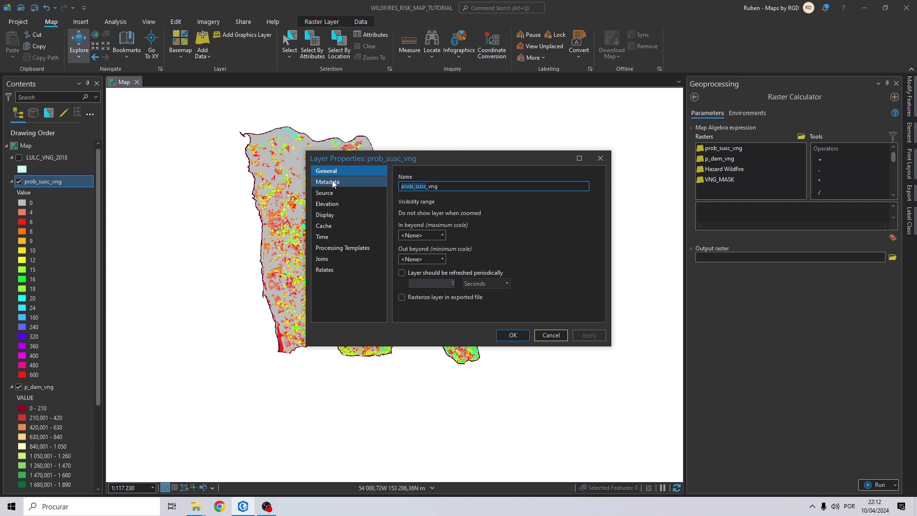
{"action": "type", "text": "HAZARD"}
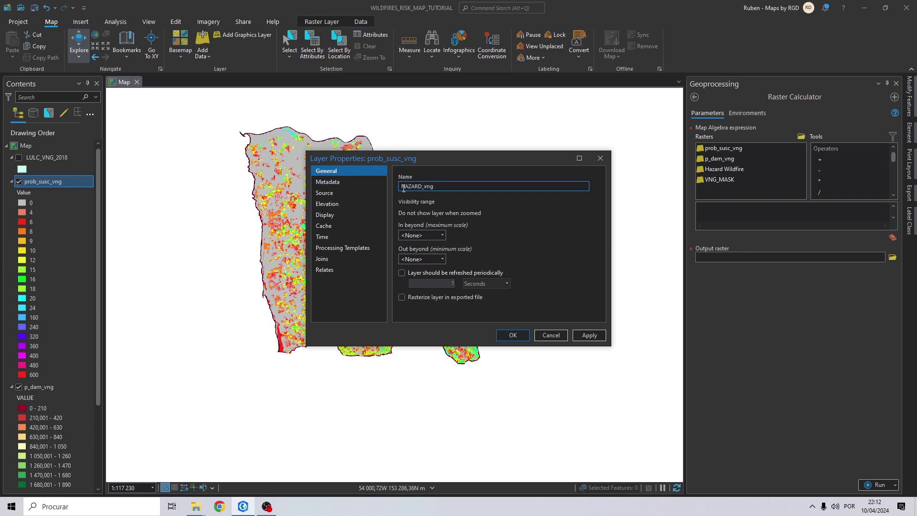
{"action": "key", "text": "BackSpace"}
{"action": "key", "text": "BackSpace"}
{"action": "key", "text": "BackSpace"}
{"action": "key", "text": "BackSpace"}
{"action": "key", "text": "BackSpace"}
{"action": "key", "text": "BackSpace"}
{"action": "type", "text": "hazard"}
{"action": "left_click", "coordinate": [513, 334]}
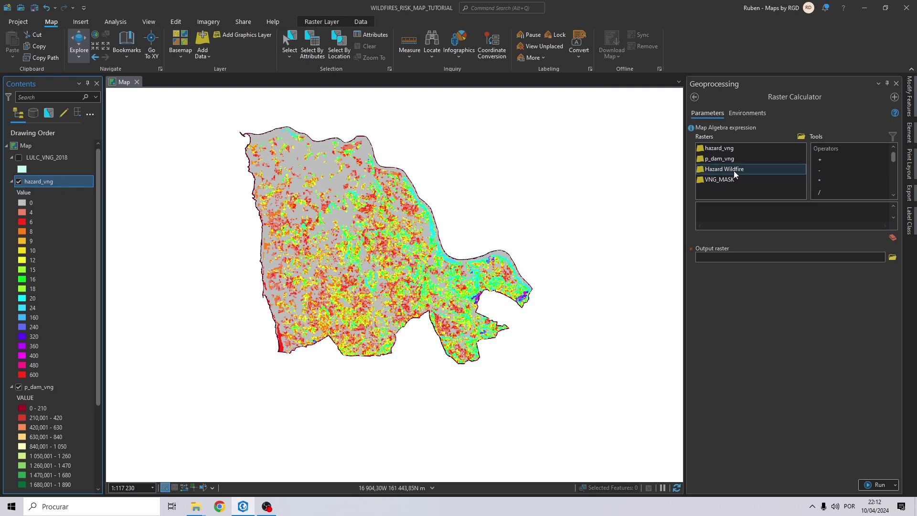
Build the map algebra expression "hazard_vng" * "p_dam_vng" in Raster Calculator
{"action": "double_click", "coordinate": [733, 148]}
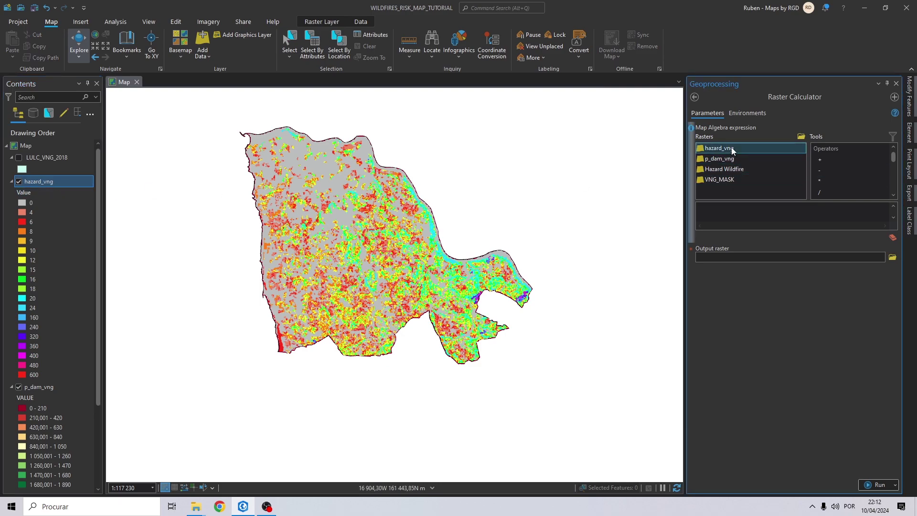
{"action": "left_click", "coordinate": [736, 222]}
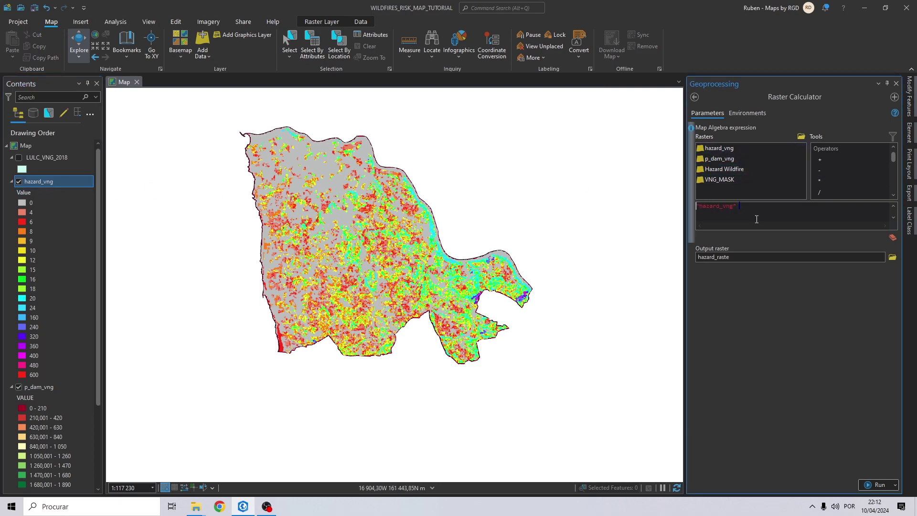
{"action": "double_click", "coordinate": [821, 181]}
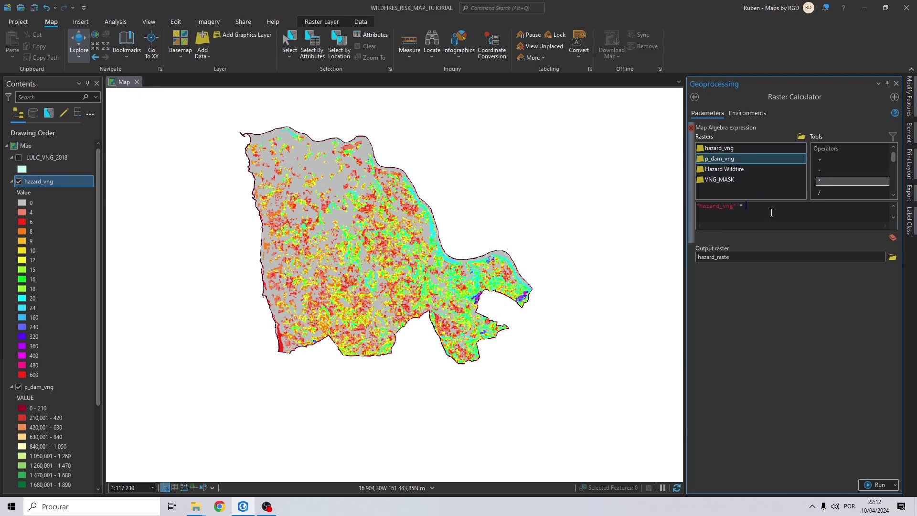
{"action": "double_click", "coordinate": [718, 158]}
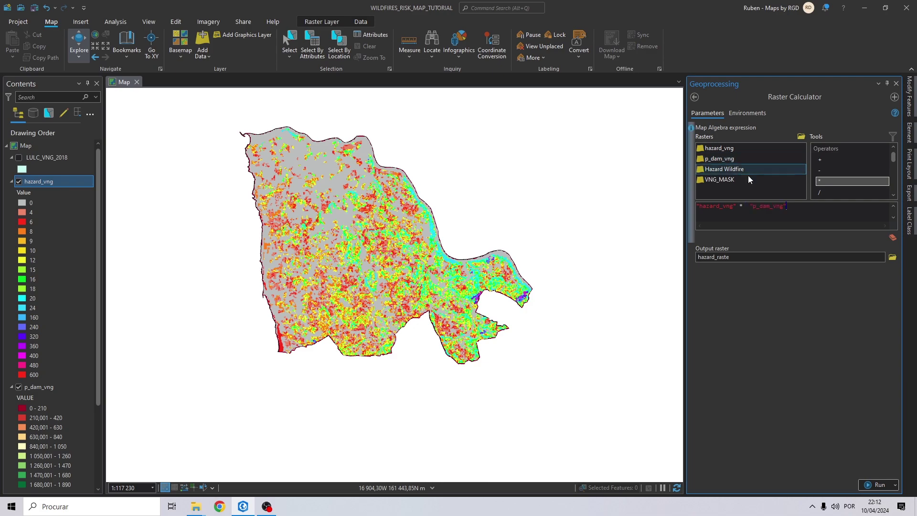
Set the Raster Calculator output to risk_vng in the WILDFIRE TUTORIAL folder
{"action": "left_click", "coordinate": [891, 257]}
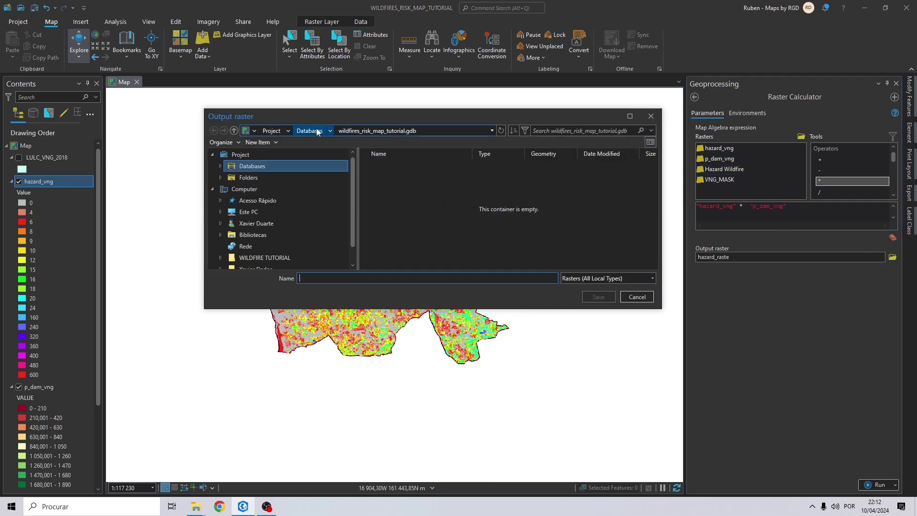
{"action": "left_click", "coordinate": [254, 178]}
{"action": "double_click", "coordinate": [400, 178]}
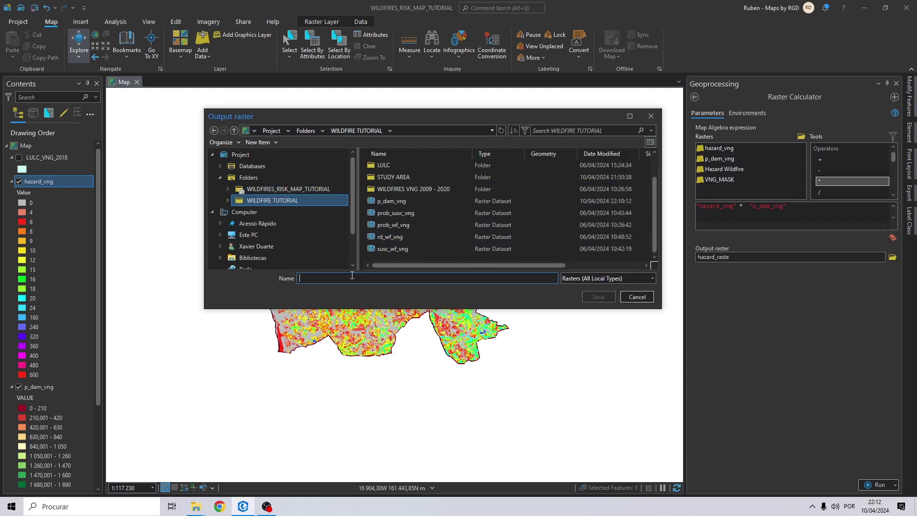
{"action": "type", "text": "risk_vng"}
{"action": "left_click", "coordinate": [598, 297]}
Set the Raster Calculator output coordinate system to the current map's and the processing extent to VNG
{"action": "left_click", "coordinate": [744, 113]}
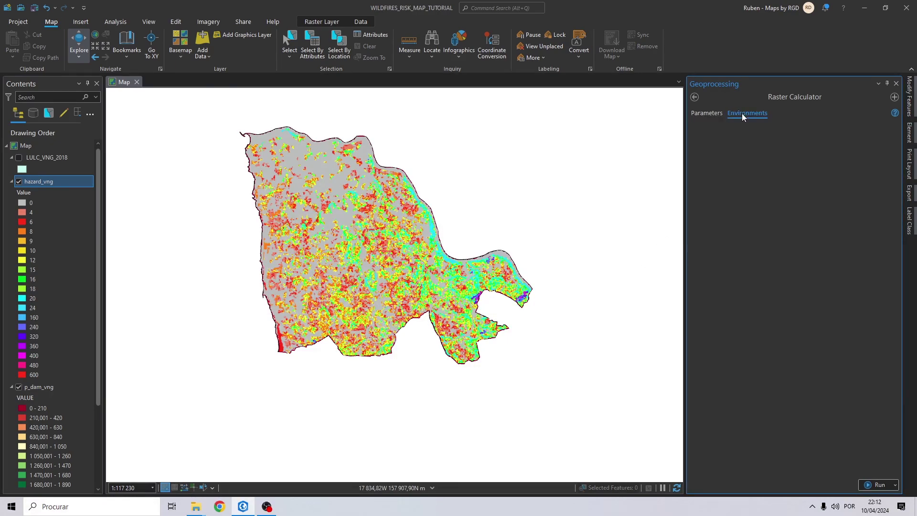
{"action": "left_click", "coordinate": [880, 148]}
{"action": "left_click", "coordinate": [821, 160]}
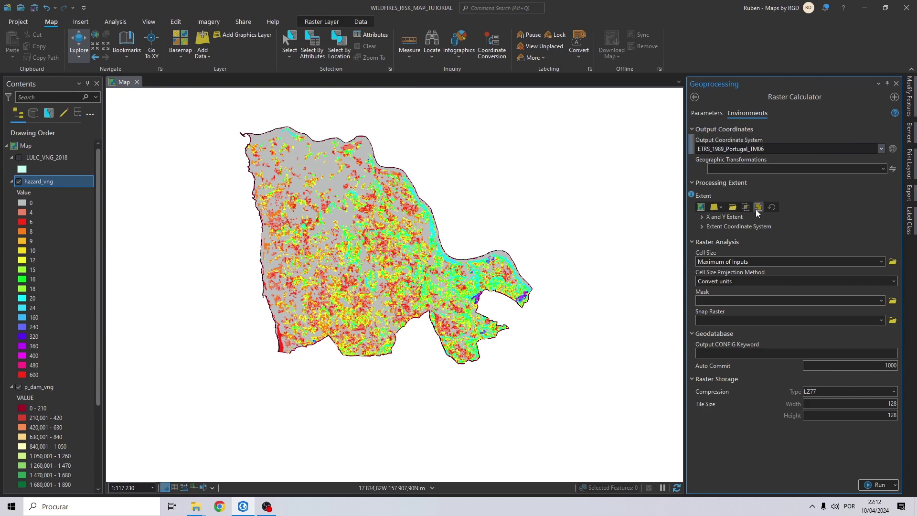
{"action": "left_click", "coordinate": [720, 208]}
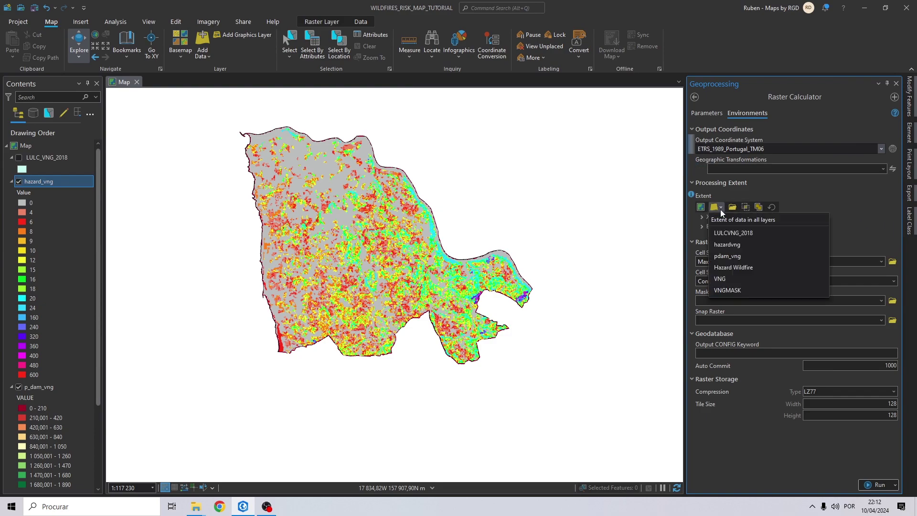
{"action": "left_click", "coordinate": [727, 279]}
Set both the mask and the snap raster to VNG_MASK, and run the risk calculation
{"action": "left_click", "coordinate": [873, 360]}
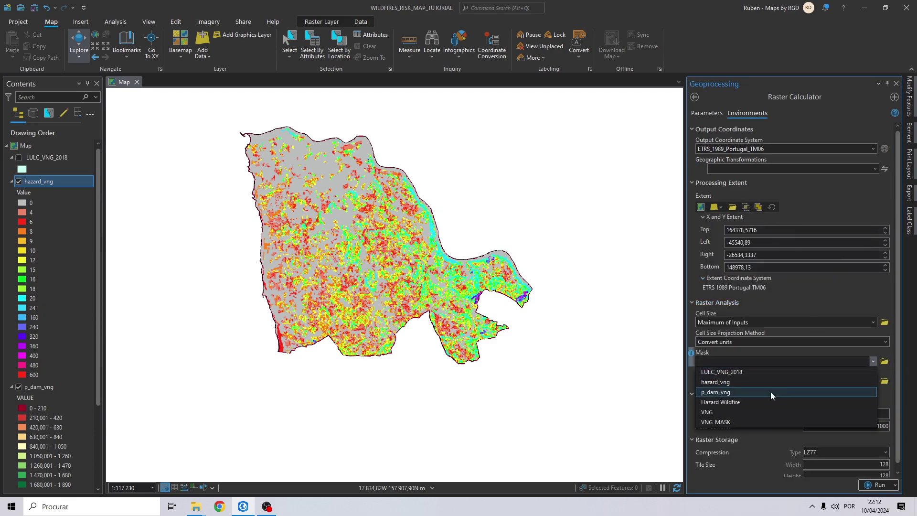
{"action": "left_click", "coordinate": [720, 423]}
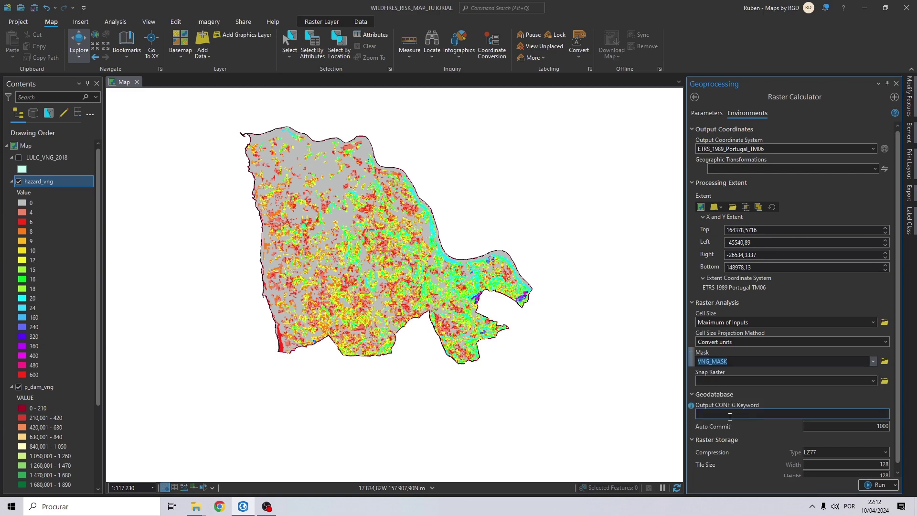
{"action": "left_click", "coordinate": [873, 381]}
{"action": "left_click", "coordinate": [721, 423]}
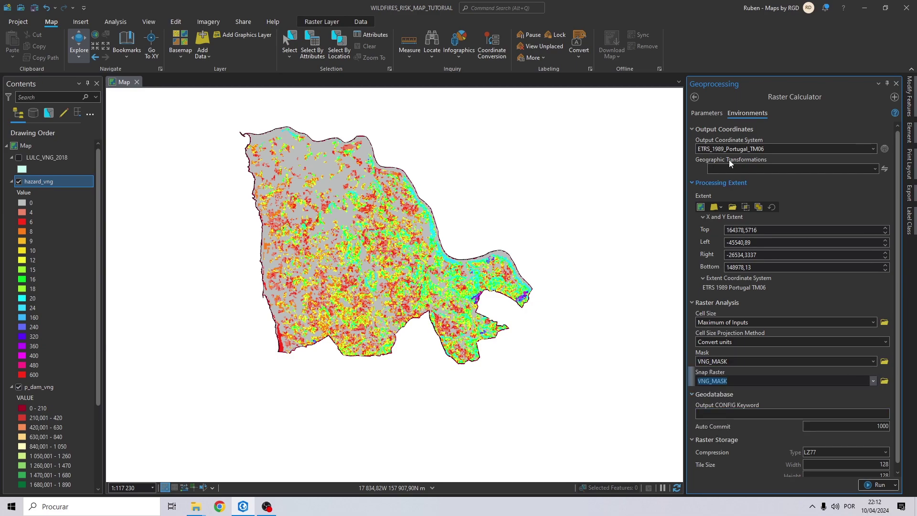
{"action": "left_click", "coordinate": [709, 114]}
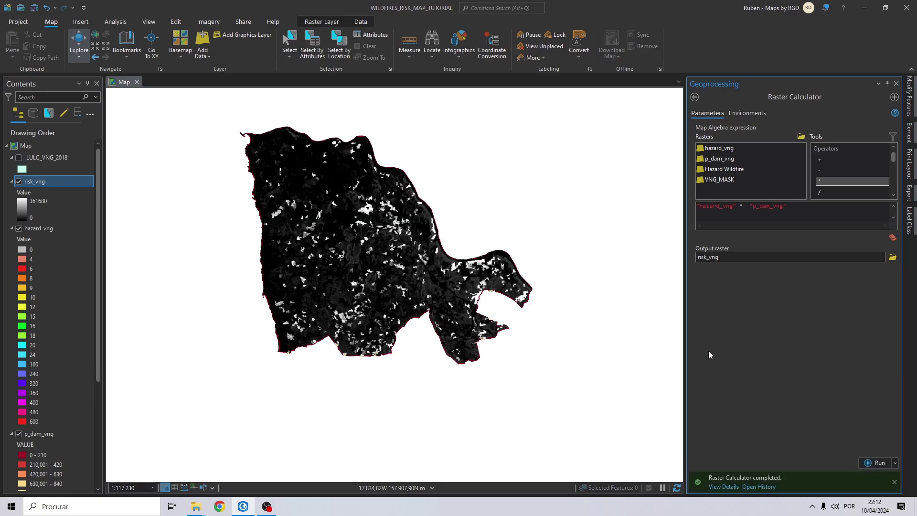
Remove the hazard_vng, p_dam_vng and Hazard Wildfire layers from the map
{"action": "left_click", "coordinate": [40, 229]}
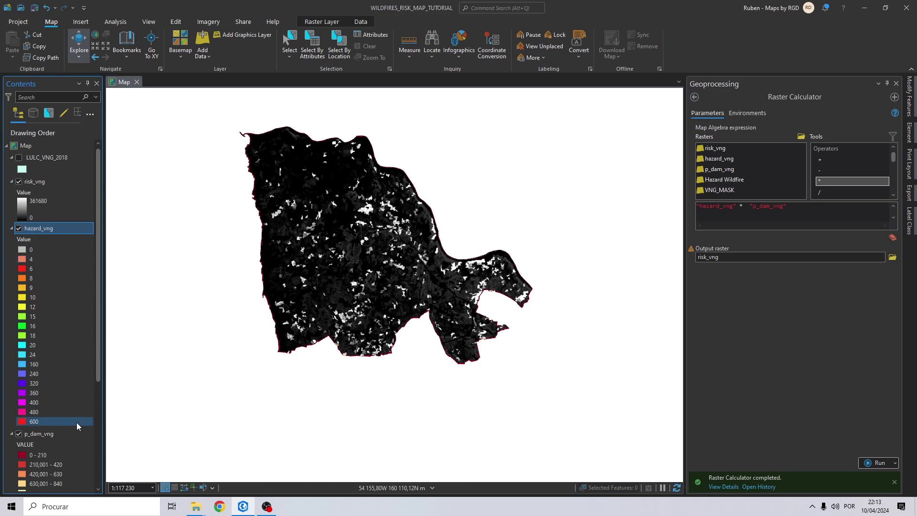
{"action": "scroll", "coordinate": [77, 420], "scroll_direction": "down", "scroll_amount": 5}
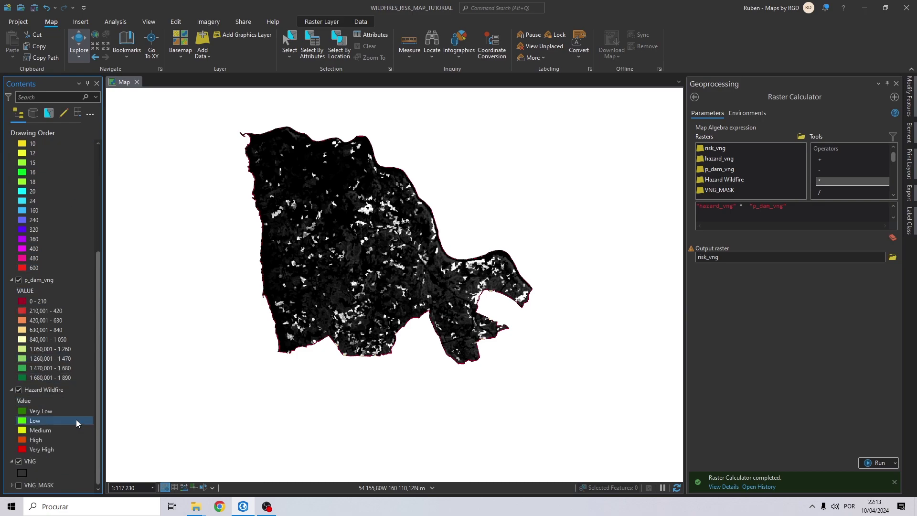
{"action": "right_click", "coordinate": [44, 389]}
{"action": "left_click", "coordinate": [74, 69]}
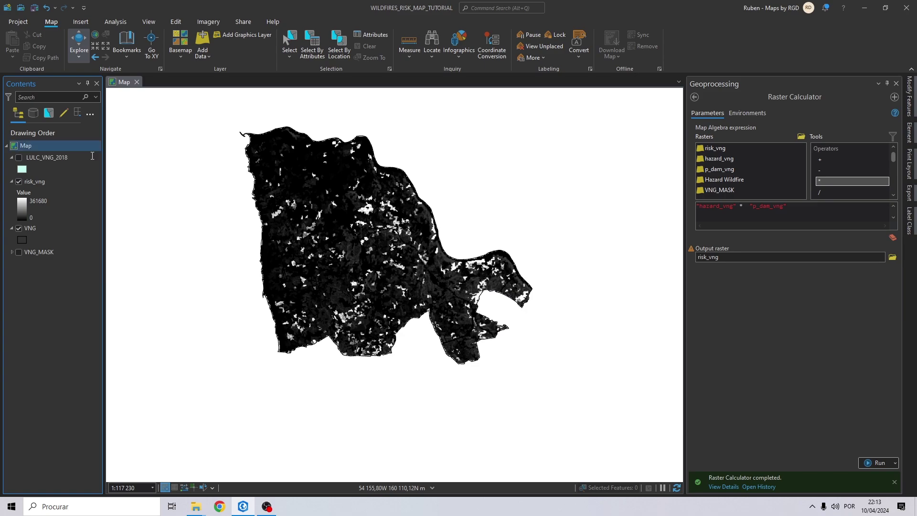
Invert the stretch color scheme of the risk_vng layer and close the symbology and geoprocessing panes
{"action": "left_click", "coordinate": [27, 204]}
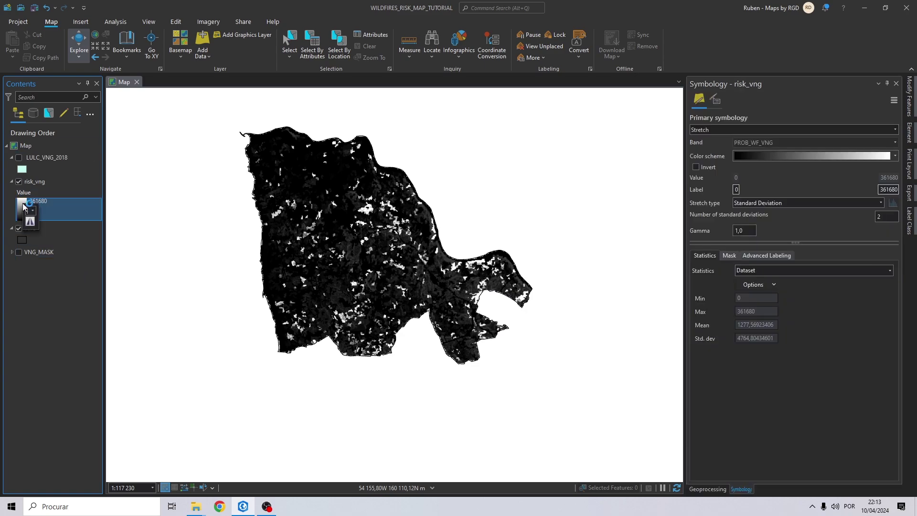
{"action": "left_click", "coordinate": [696, 167]}
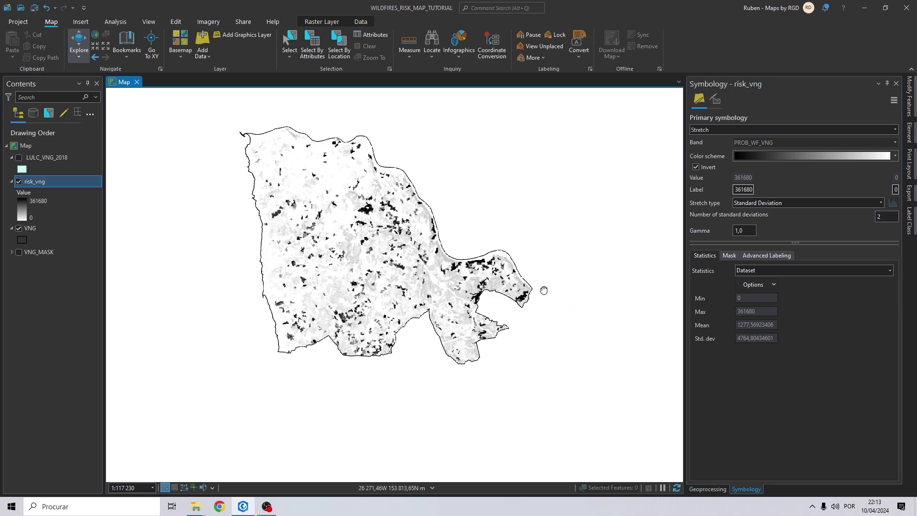
{"action": "scroll", "coordinate": [343, 207], "scroll_direction": "up", "scroll_amount": 3}
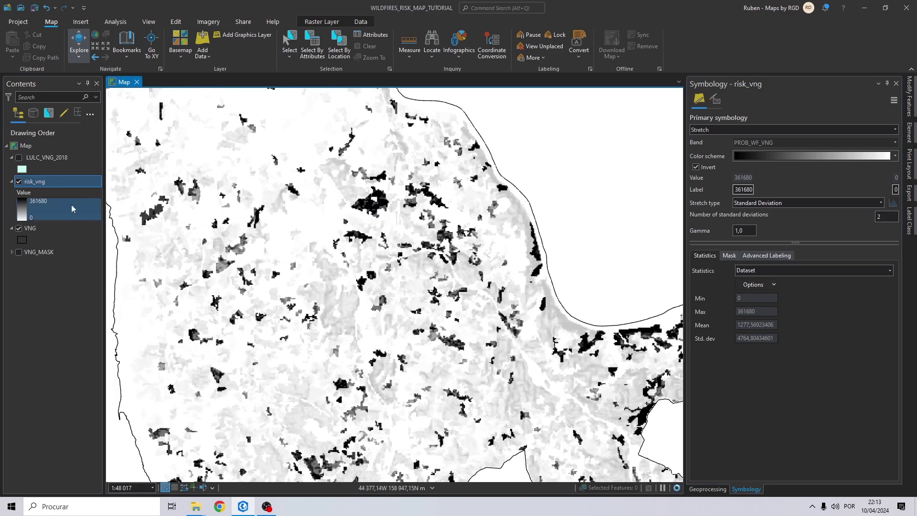
{"action": "scroll", "coordinate": [241, 217], "scroll_direction": "down", "scroll_amount": 4}
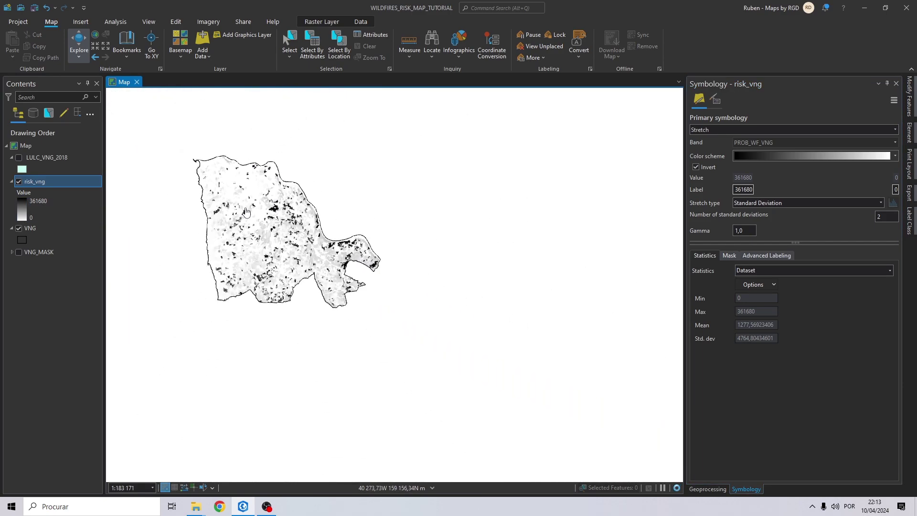
{"action": "left_click_drag", "start_coordinate": [246, 212], "coordinate": [282, 217]}
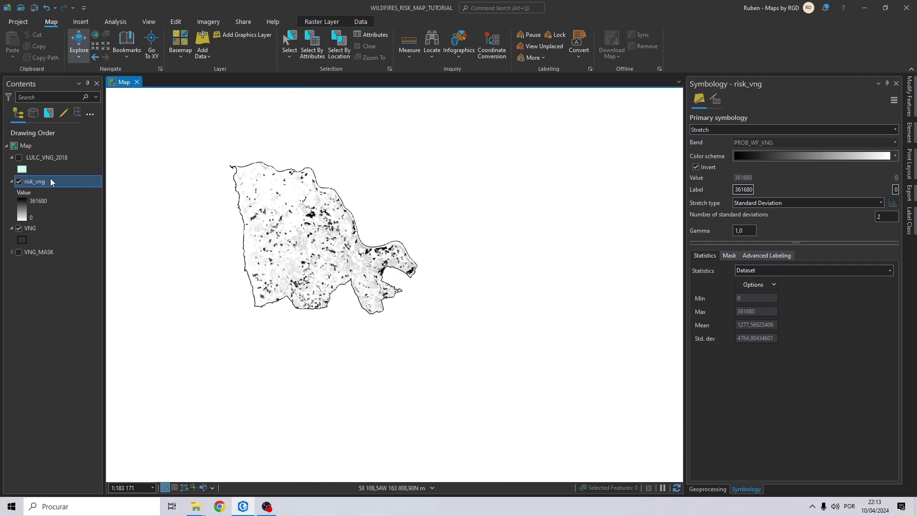
{"action": "left_click", "coordinate": [896, 84]}
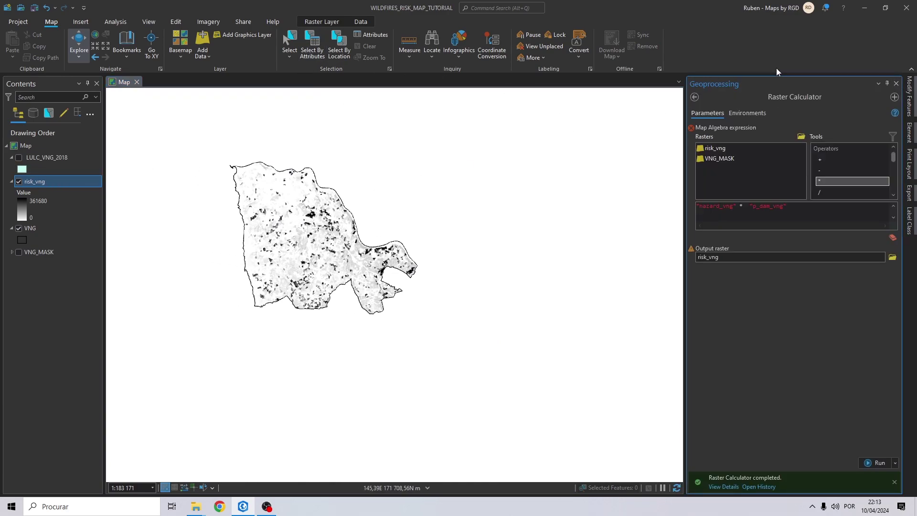
{"action": "left_click", "coordinate": [897, 83]}
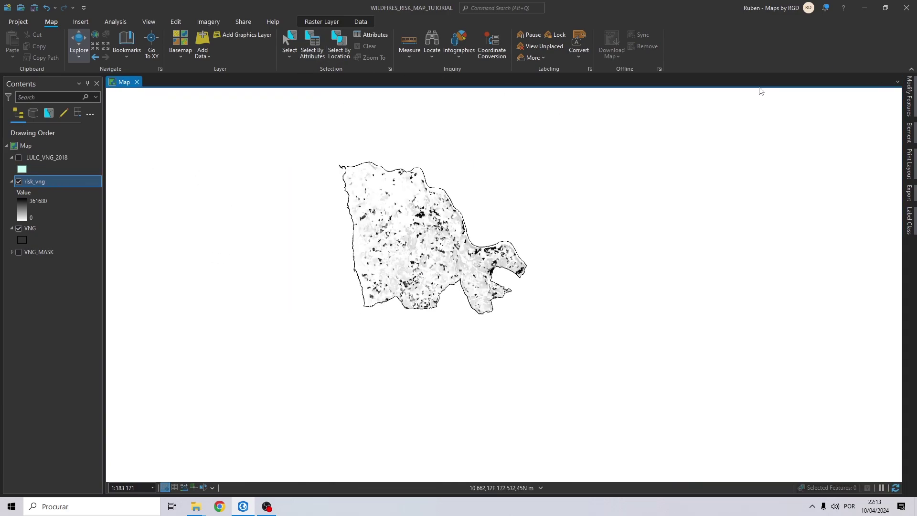
Open the 3D Analyst Reclassify tool and set risk_vng as its input raster
{"action": "left_click", "coordinate": [122, 21]}
{"action": "left_click", "coordinate": [326, 57]}
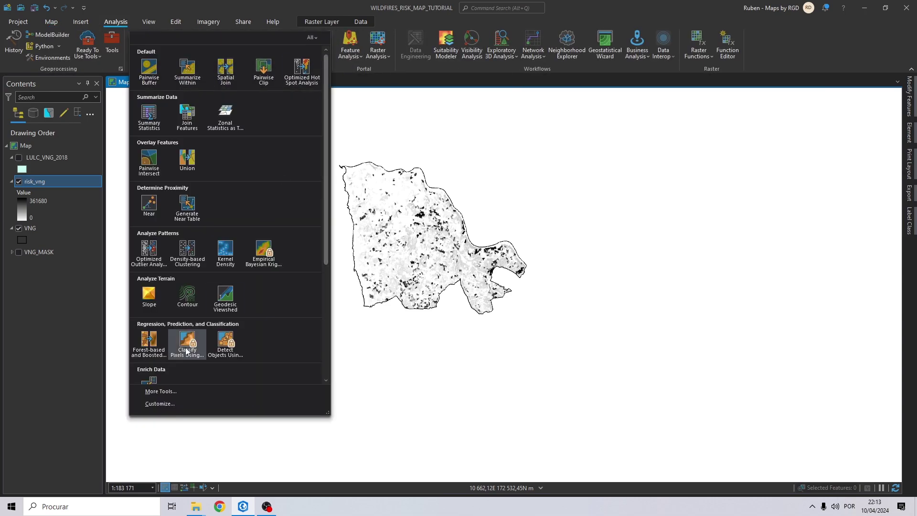
{"action": "left_click", "coordinate": [163, 392]}
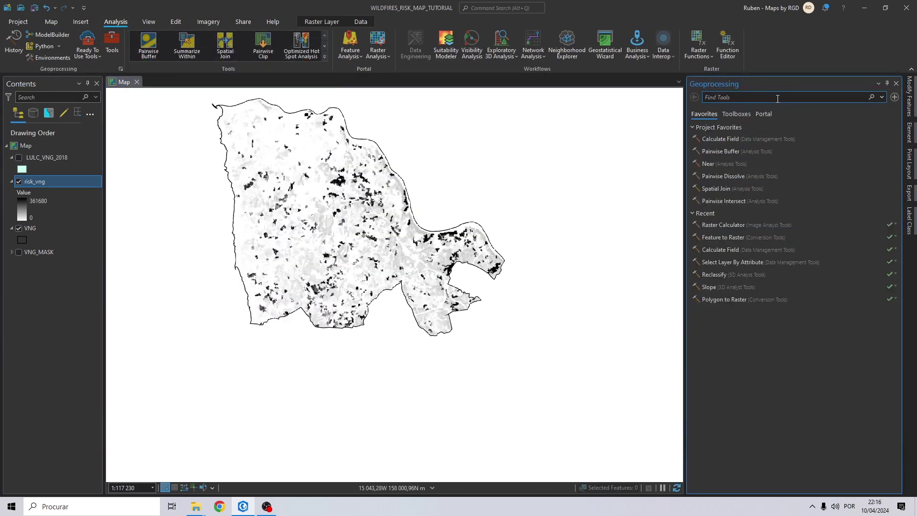
{"action": "left_click", "coordinate": [778, 99]}
{"action": "type", "text": "reclassify"}
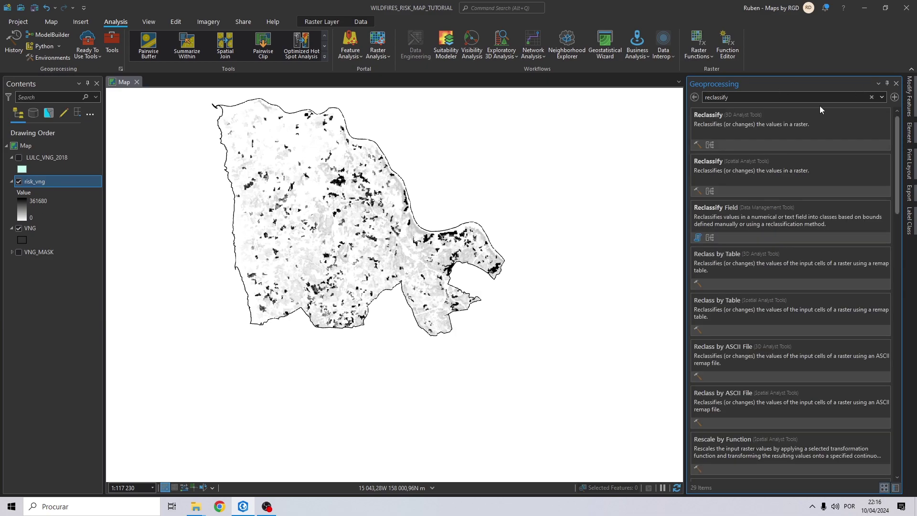
{"action": "left_click", "coordinate": [730, 131]}
{"action": "left_click_drag", "start_coordinate": [29, 183], "coordinate": [707, 139]}
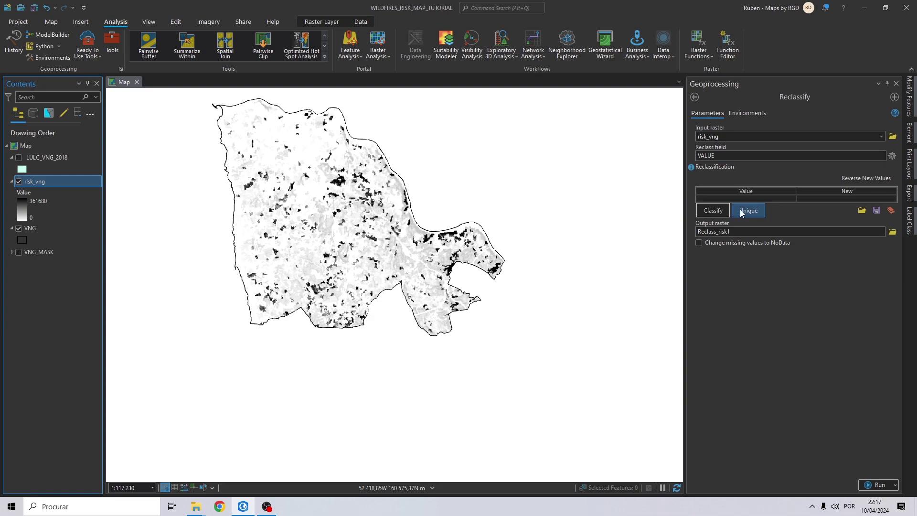
Classify the risk_vng values into 5 classes with the Quantile method
{"action": "left_click", "coordinate": [721, 212]}
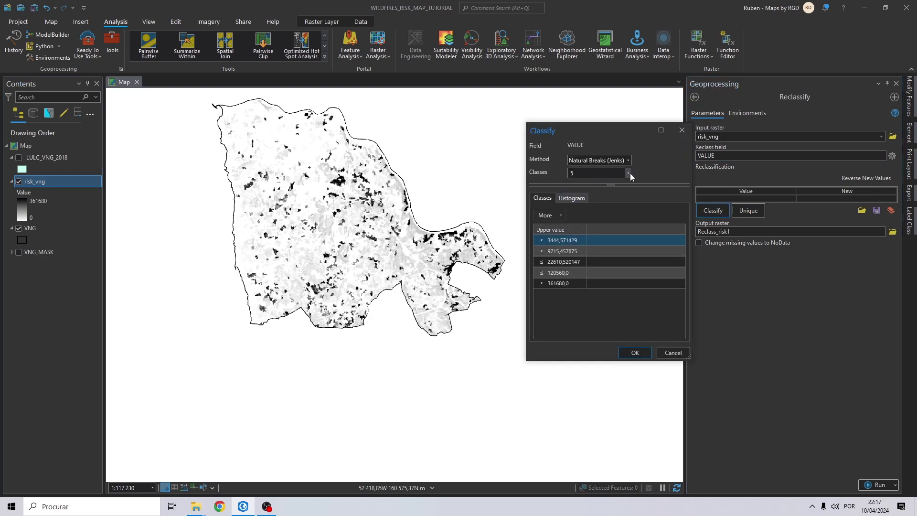
{"action": "left_click", "coordinate": [630, 161]}
{"action": "left_click", "coordinate": [597, 222]}
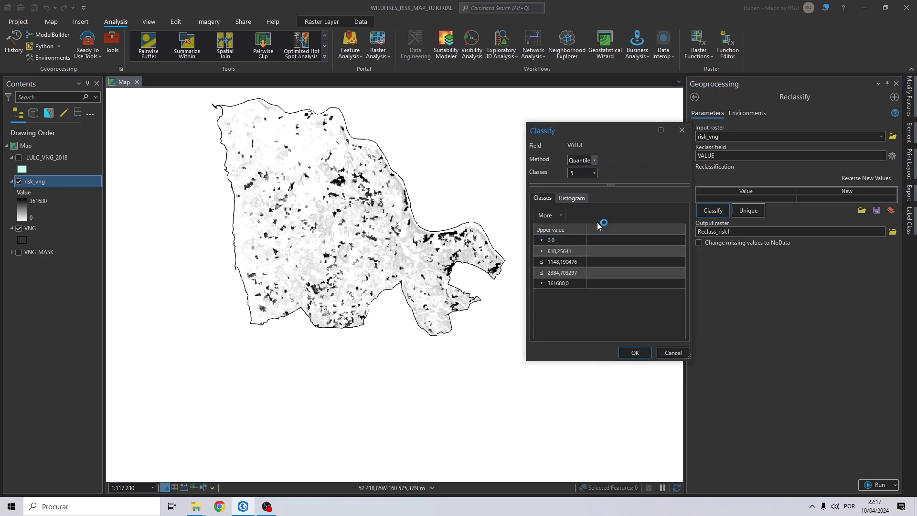
{"action": "left_click", "coordinate": [646, 355]}
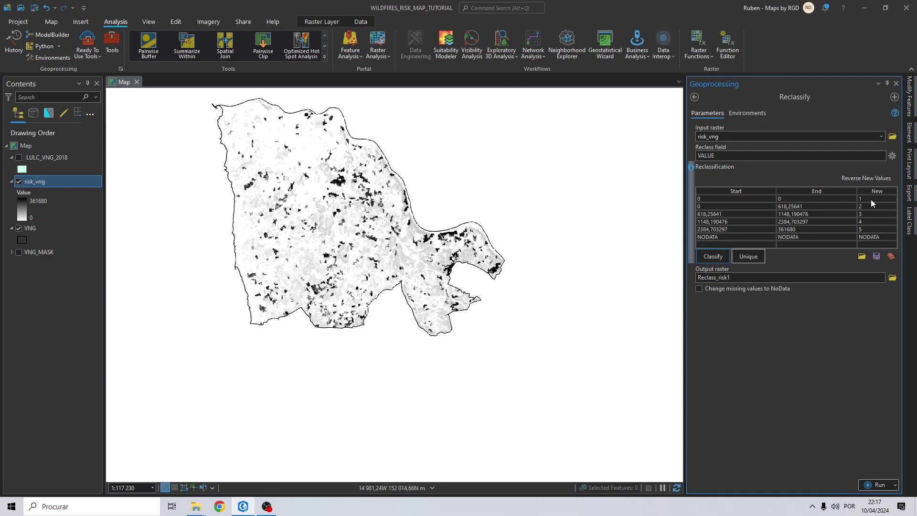
{"action": "left_click", "coordinate": [848, 204]}
{"action": "left_click", "coordinate": [859, 199]}
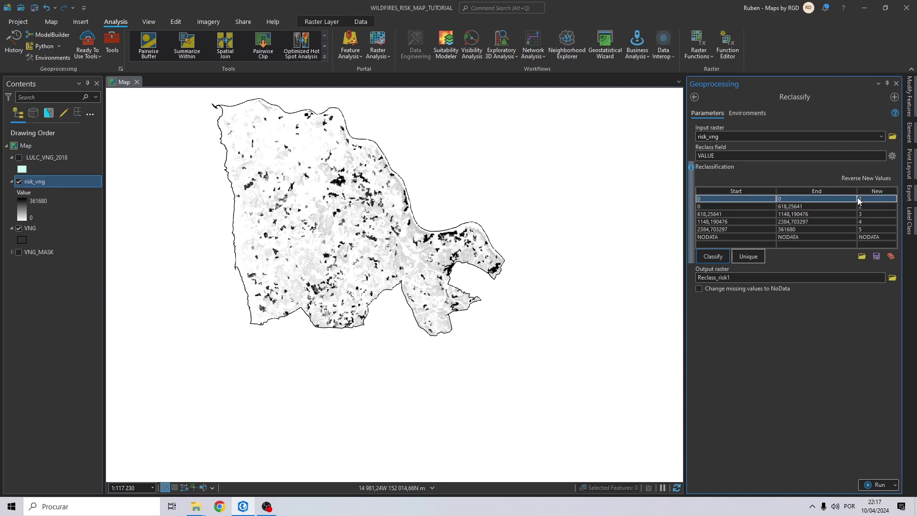
{"action": "left_click", "coordinate": [865, 231]}
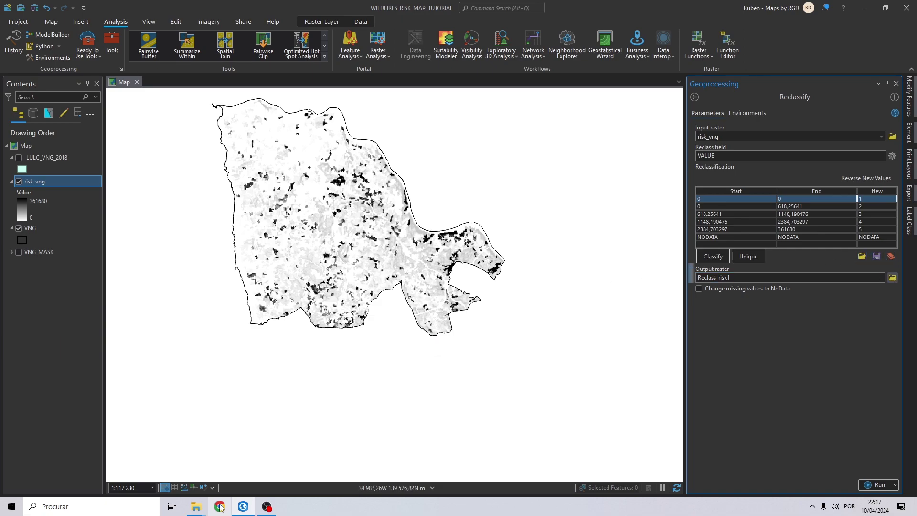
Set the Reclassify output raster to R_risk_vng in the WILDFIRE TUTORIAL folder
{"action": "left_click", "coordinate": [892, 278]}
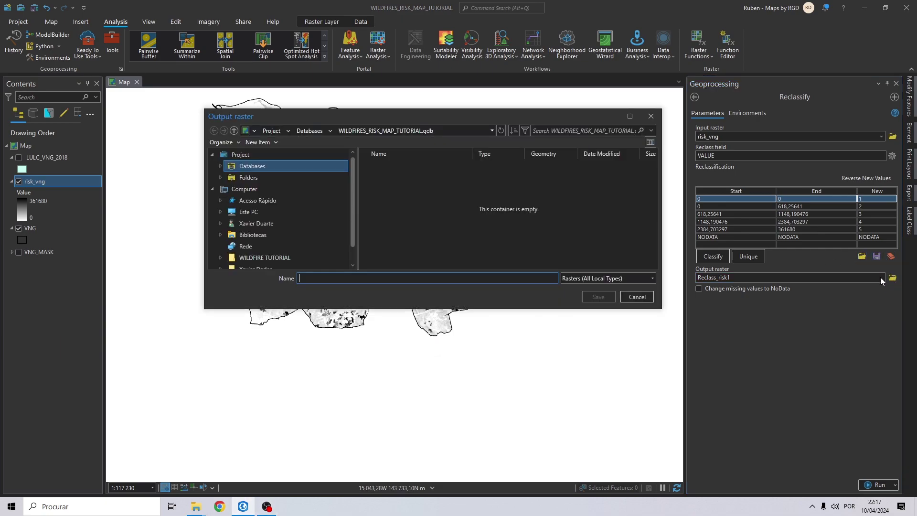
{"action": "left_click", "coordinate": [242, 178]}
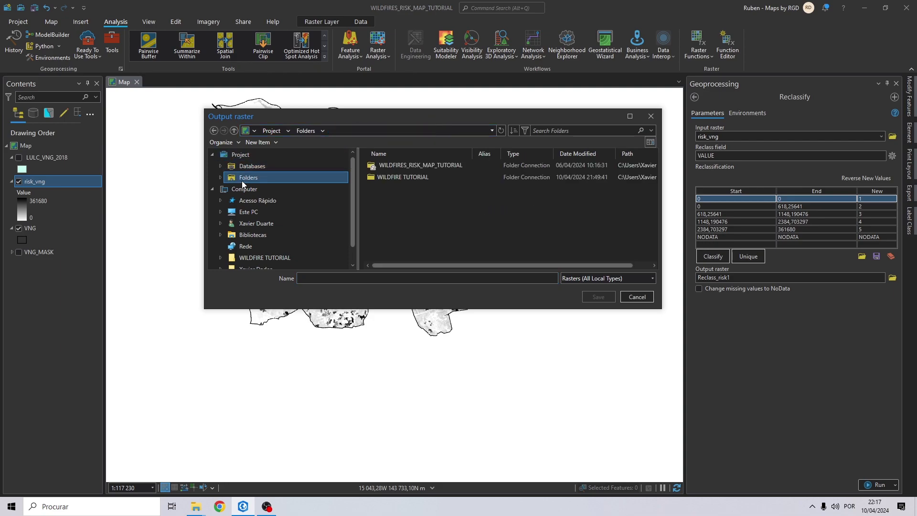
{"action": "double_click", "coordinate": [395, 179]}
{"action": "scroll", "coordinate": [402, 220], "scroll_direction": "down", "scroll_amount": 2}
{"action": "left_click", "coordinate": [390, 237]}
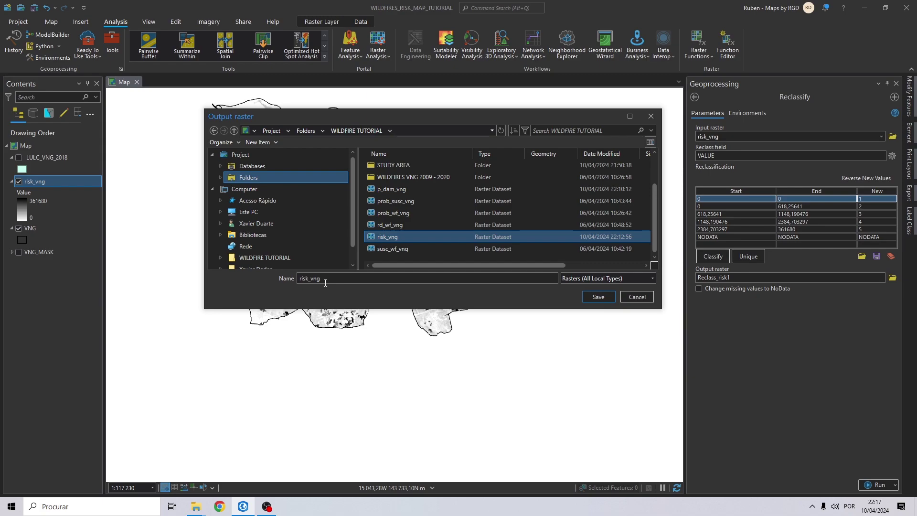
{"action": "left_click", "coordinate": [300, 279]}
{"action": "type", "text": "R"}
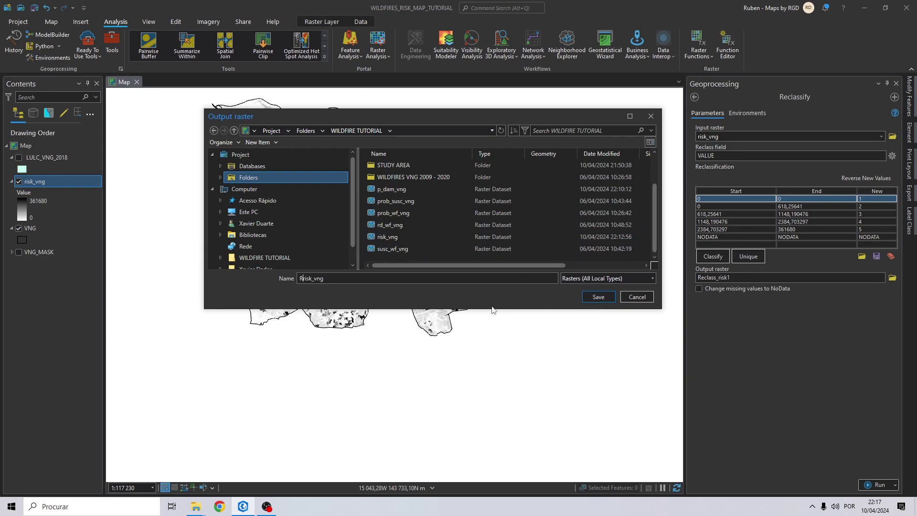
{"action": "type", "text": "_"}
{"action": "left_click", "coordinate": [598, 296]}
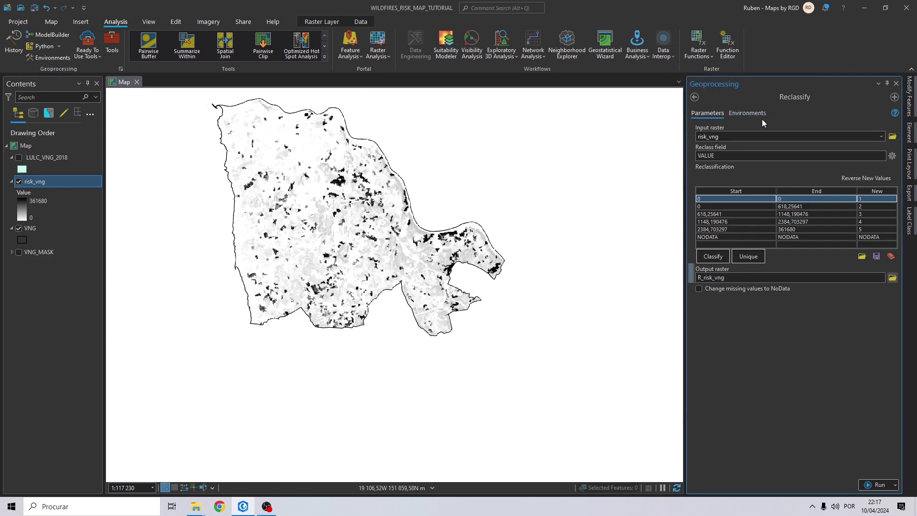
Set the Reclassify output coordinate system to the current map's and the processing extent to VNG
{"action": "left_click", "coordinate": [748, 113]}
{"action": "left_click", "coordinate": [881, 149]}
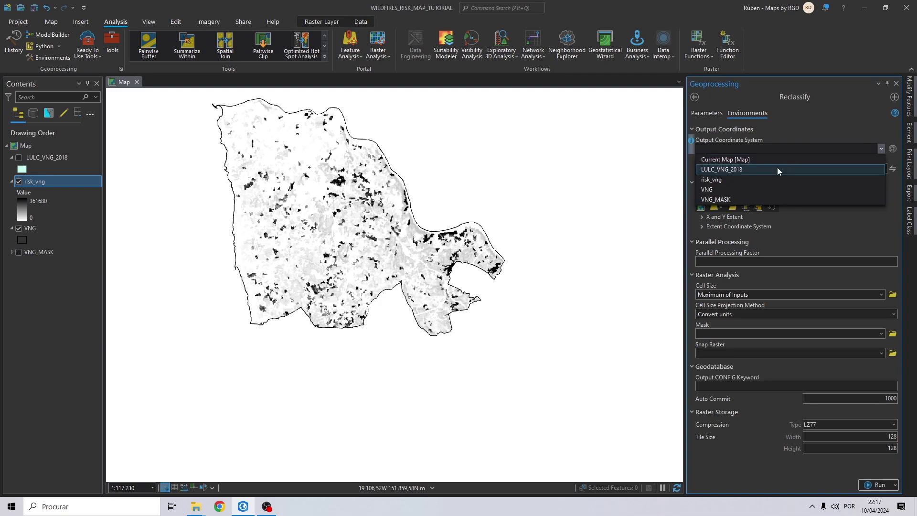
{"action": "left_click", "coordinate": [741, 158]}
{"action": "left_click", "coordinate": [721, 207]}
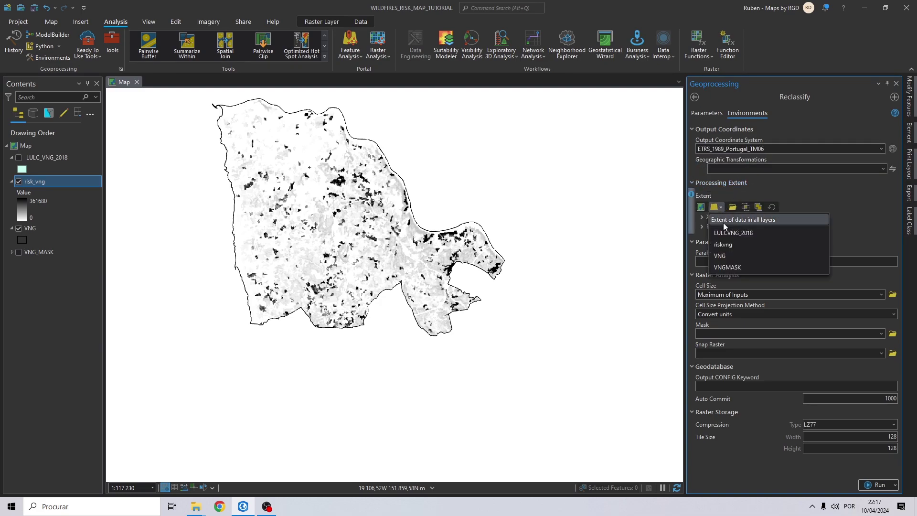
{"action": "left_click", "coordinate": [724, 253]}
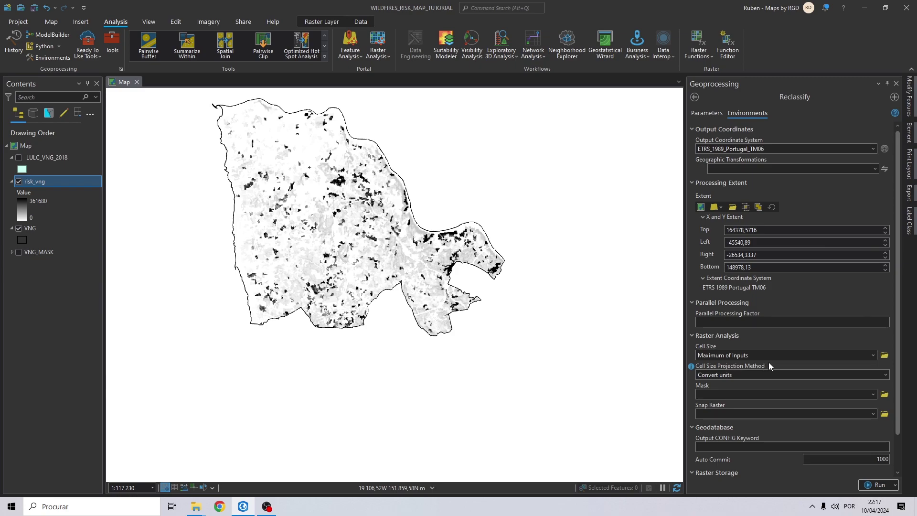
Set both the Reclassify mask and snap raster to VNG_MASK, and run the reclassification
{"action": "left_click", "coordinate": [873, 394]}
{"action": "left_click", "coordinate": [716, 435]}
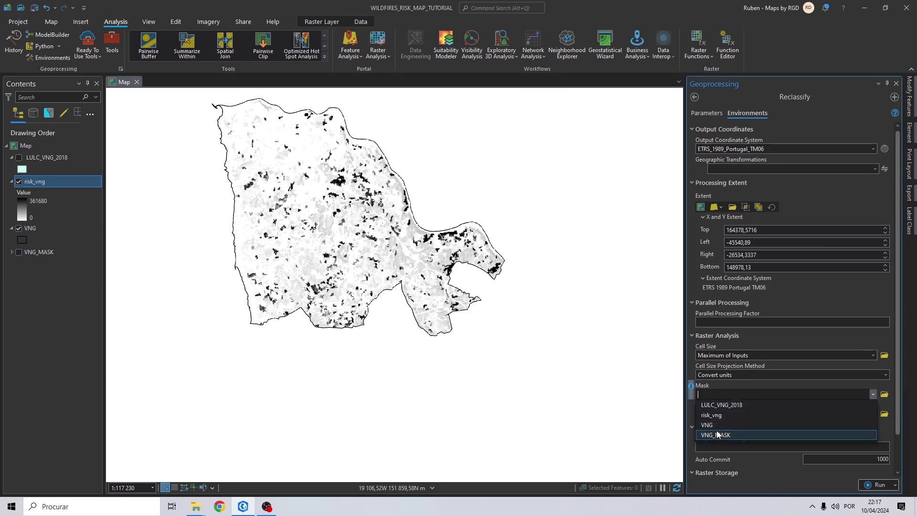
{"action": "left_click", "coordinate": [873, 413]}
{"action": "left_click", "coordinate": [721, 434]}
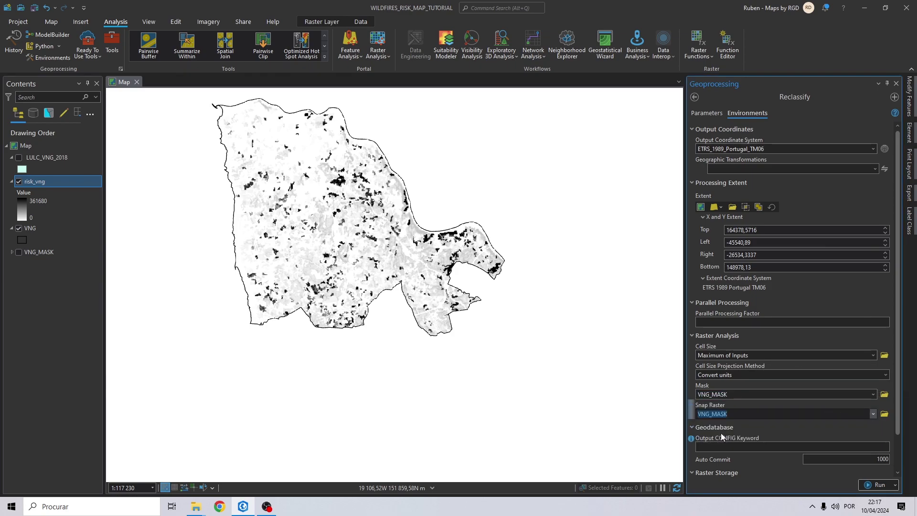
{"action": "left_click", "coordinate": [706, 115]}
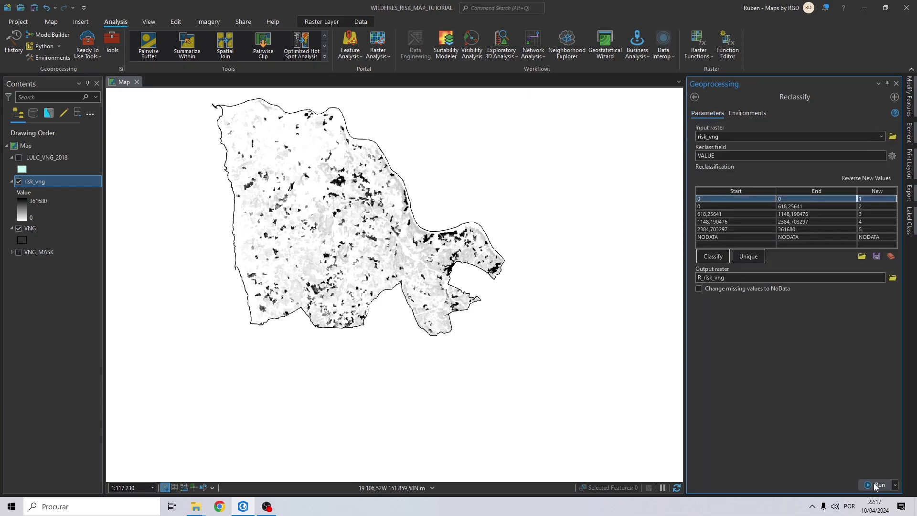
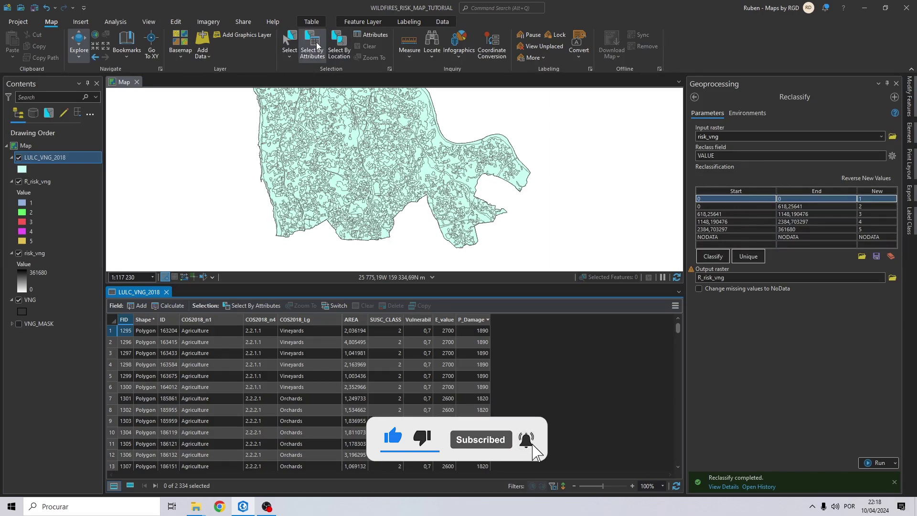
Start a Select By Attributes query on LULC_VNG_2018 with the clause COS2018_n1 is equal to Artificialized territories
{"action": "left_click", "coordinate": [308, 45]}
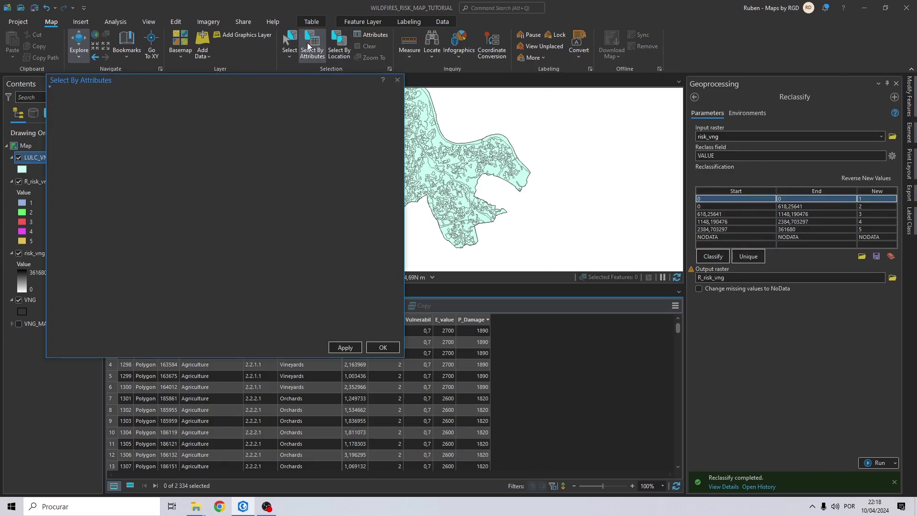
{"action": "left_click_drag", "start_coordinate": [343, 78], "coordinate": [575, 79]}
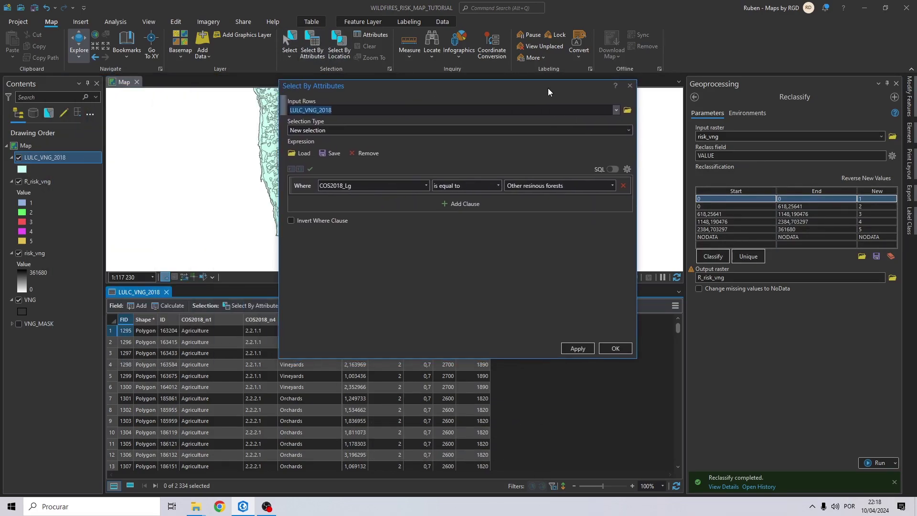
{"action": "left_click", "coordinate": [405, 186]}
{"action": "left_click", "coordinate": [336, 216]}
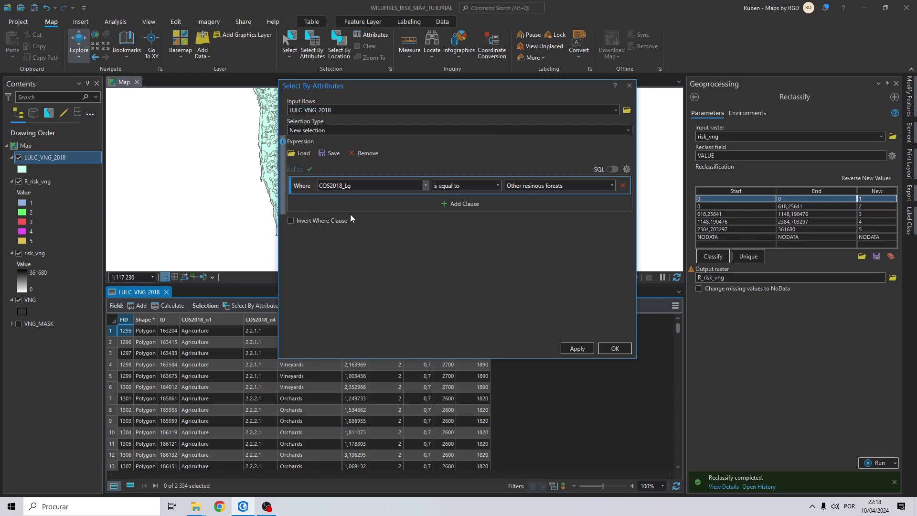
{"action": "left_click", "coordinate": [612, 186]}
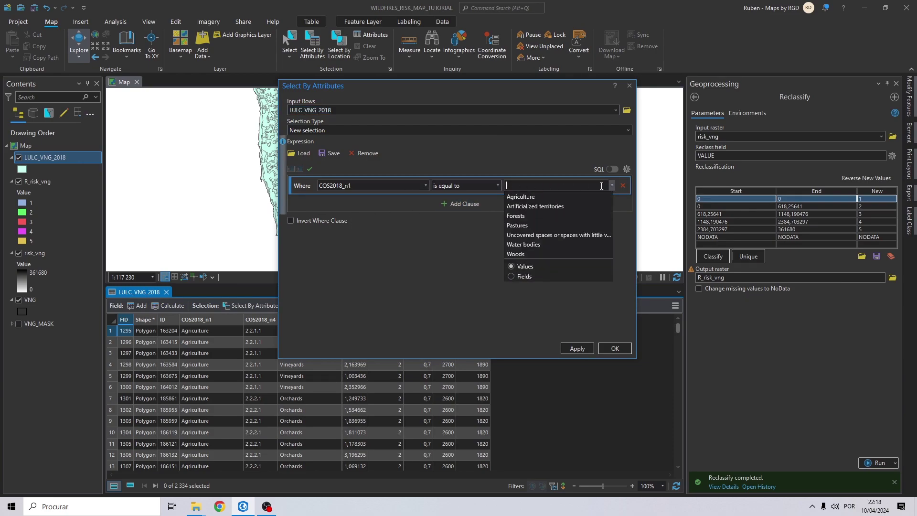
{"action": "left_click", "coordinate": [537, 205]}
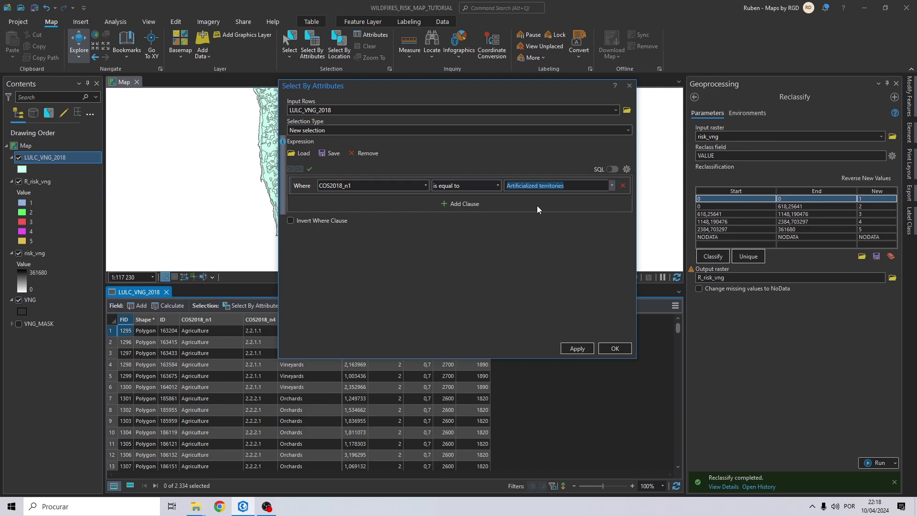
Add an Or clause to the query: COS2018_n1 is equal to Uncovered spaces or spaces with little vegetation
{"action": "left_click", "coordinate": [462, 203]}
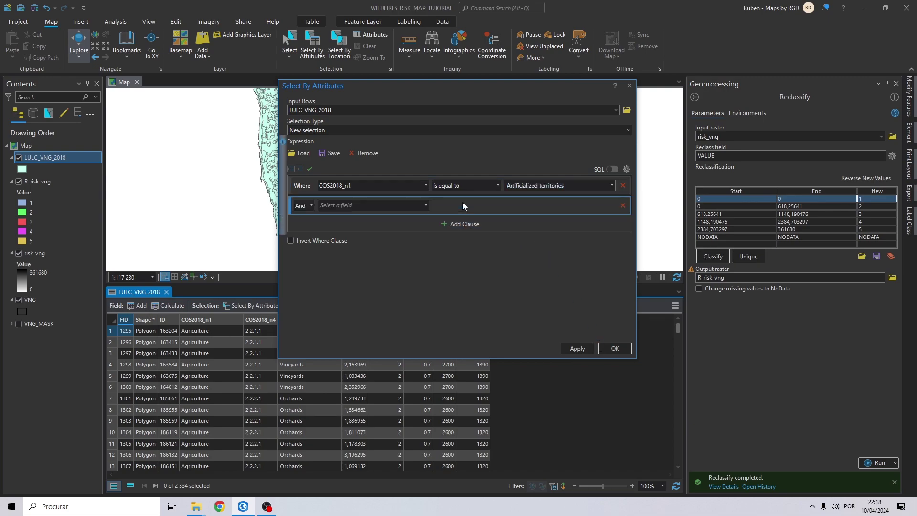
{"action": "left_click", "coordinate": [312, 205]}
{"action": "left_click", "coordinate": [311, 225]}
{"action": "left_click", "coordinate": [383, 206]}
{"action": "left_click", "coordinate": [337, 235]}
{"action": "left_click", "coordinate": [497, 205]}
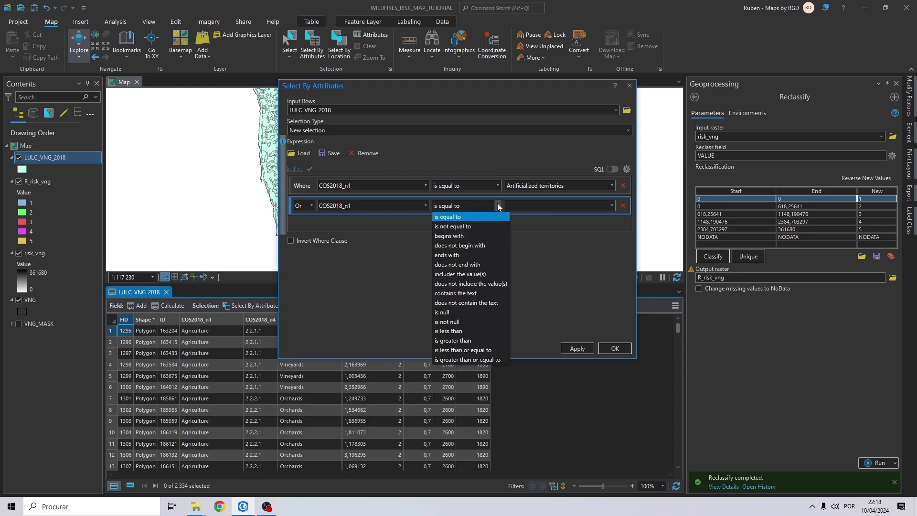
{"action": "left_click", "coordinate": [516, 204]}
{"action": "left_click", "coordinate": [525, 205]}
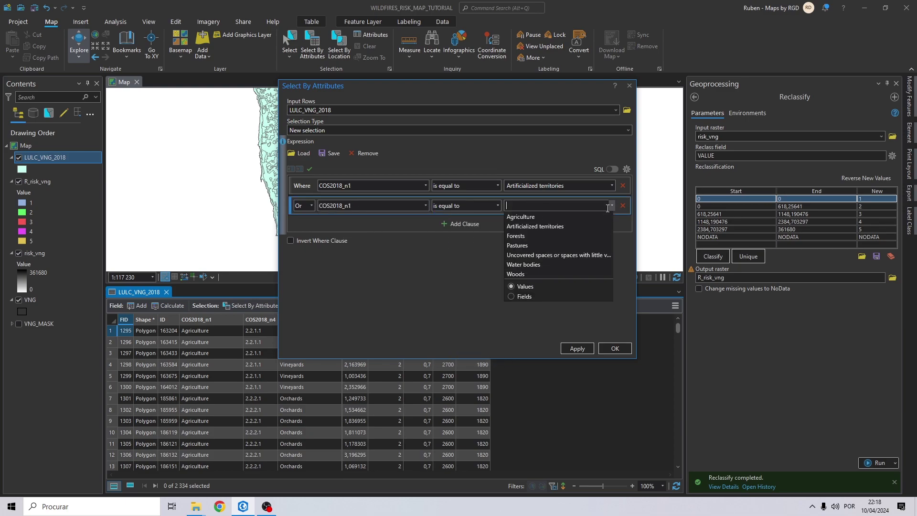
{"action": "left_click", "coordinate": [533, 255]}
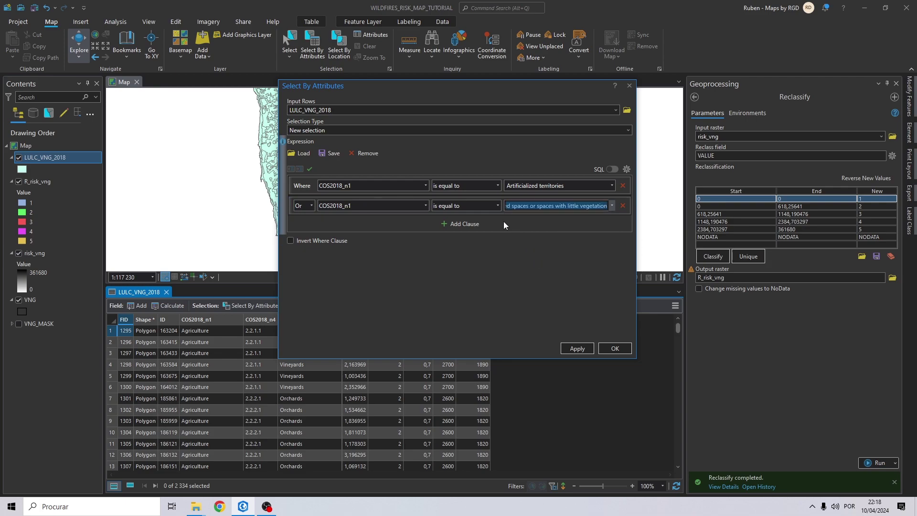
Add another Or clause to the query: COS2018_n1 is equal to Water bodies
{"action": "left_click", "coordinate": [462, 224]}
{"action": "left_click", "coordinate": [312, 226]}
{"action": "left_click", "coordinate": [300, 246]}
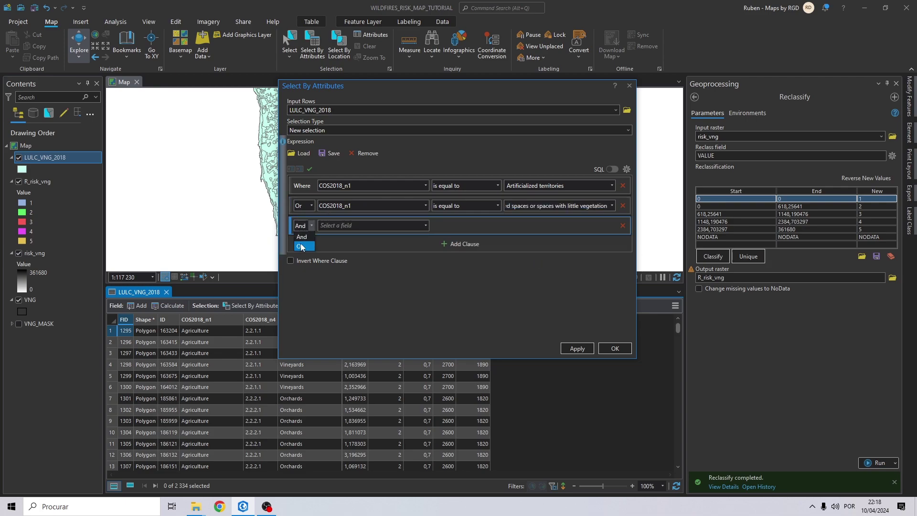
{"action": "left_click", "coordinate": [426, 223]}
{"action": "left_click", "coordinate": [348, 255]}
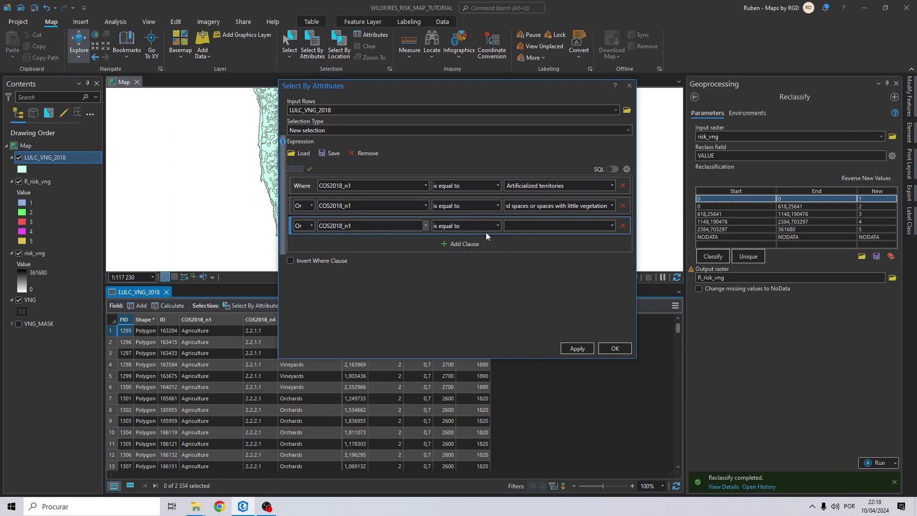
{"action": "left_click", "coordinate": [611, 228]}
{"action": "left_click", "coordinate": [526, 286]}
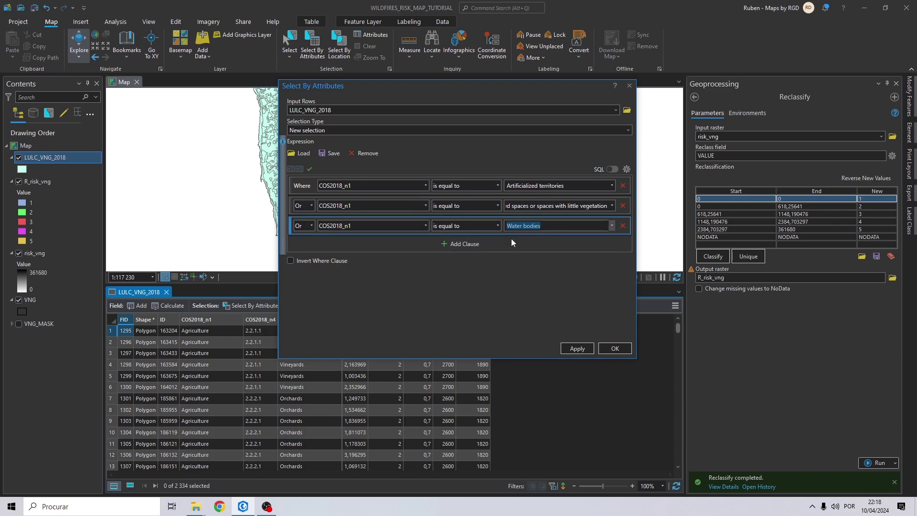
Run the attribute query on LULC_VNG_2018 and switch the selection to all the other land-use features
{"action": "left_click", "coordinate": [615, 348]}
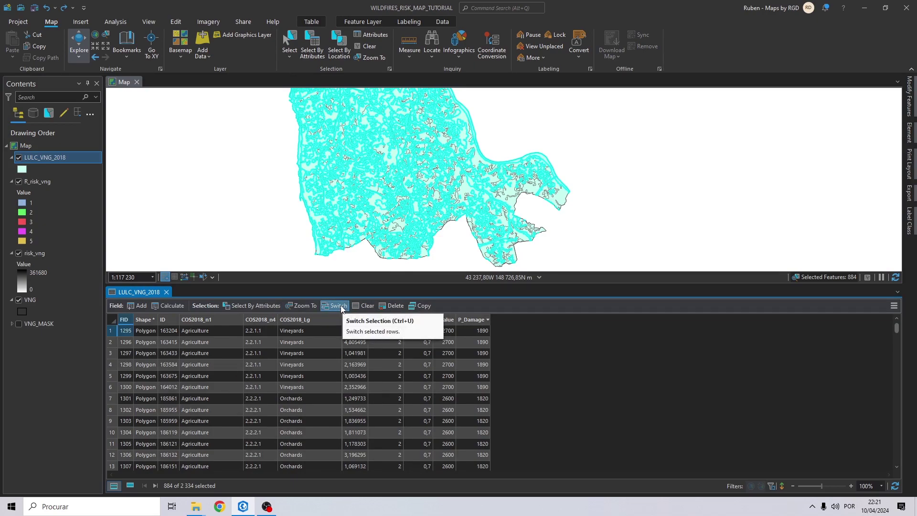
{"action": "left_click", "coordinate": [338, 305]}
{"action": "left_click", "coordinate": [167, 292]}
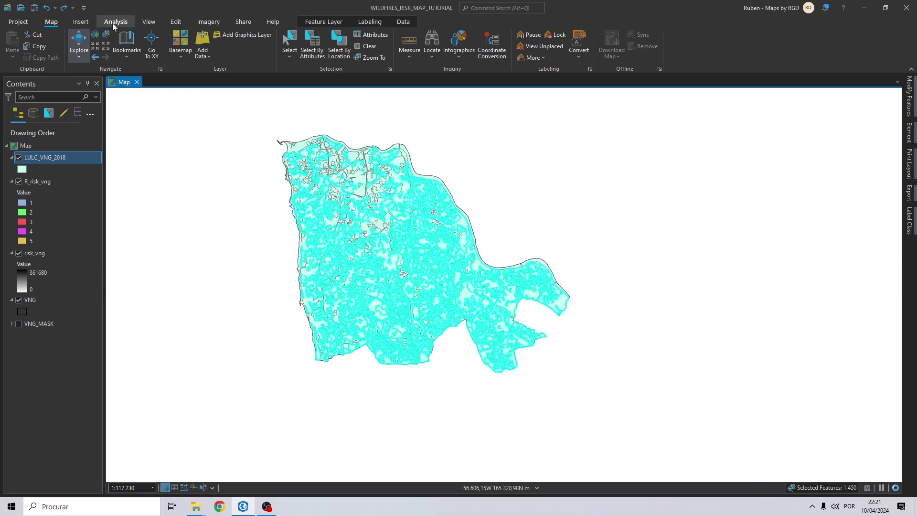
Open the Extract by Mask tool with R_risk_vng as input raster and the selected LULC_VNG_2018 features as mask data
{"action": "left_click", "coordinate": [115, 23]}
{"action": "left_click", "coordinate": [325, 56]}
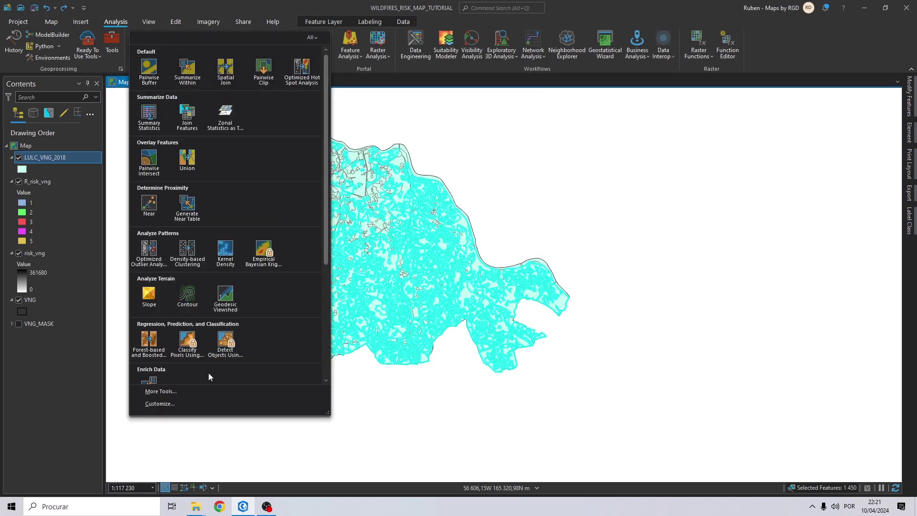
{"action": "left_click", "coordinate": [191, 391]}
{"action": "type", "text": "ex"}
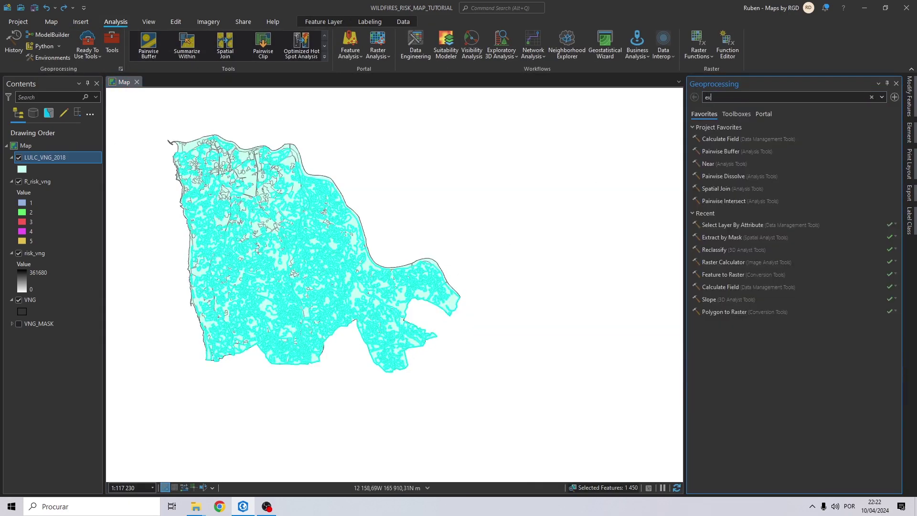
{"action": "type", "text": "tract by mask"}
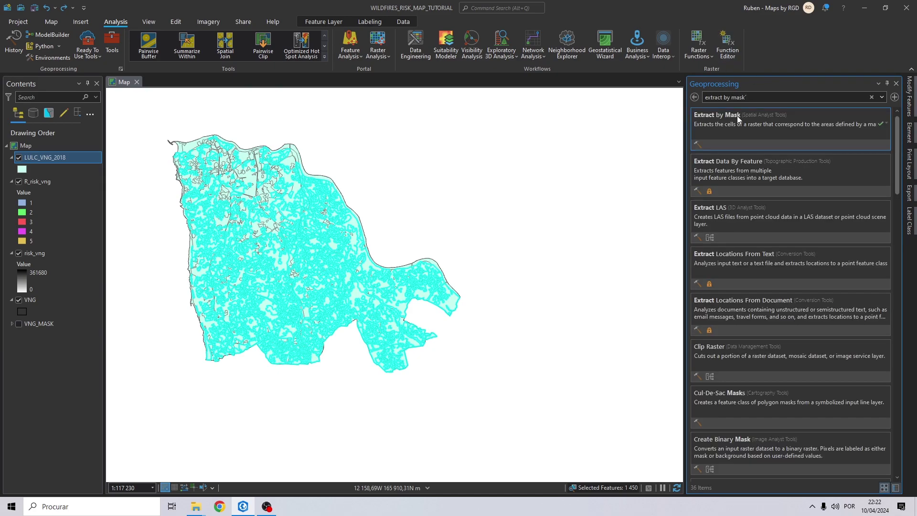
{"action": "left_click", "coordinate": [738, 119]}
{"action": "left_click", "coordinate": [34, 181]}
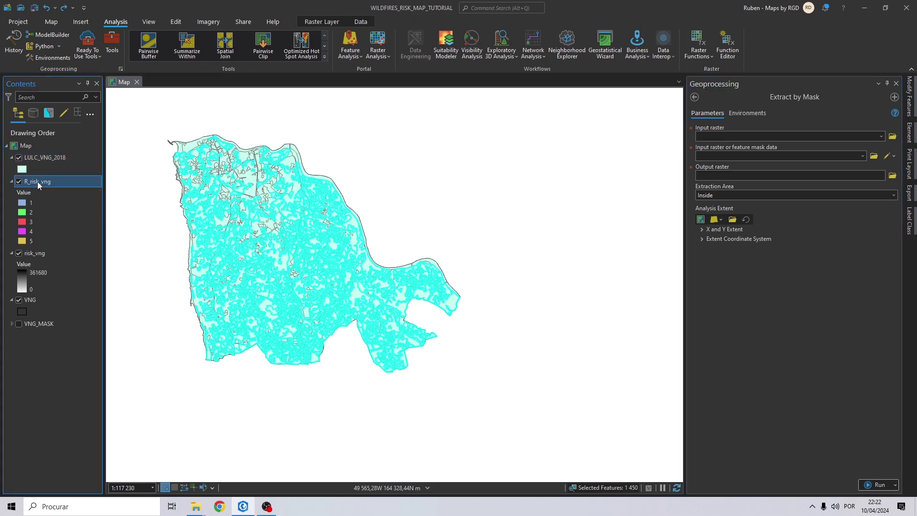
{"action": "left_click_drag", "start_coordinate": [37, 181], "coordinate": [729, 138]}
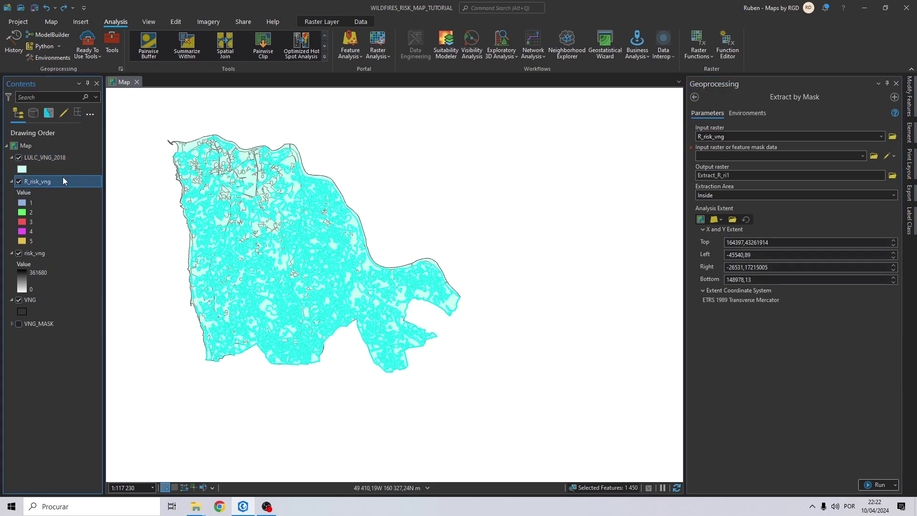
{"action": "left_click", "coordinate": [44, 159]}
{"action": "left_click_drag", "start_coordinate": [34, 158], "coordinate": [712, 164]}
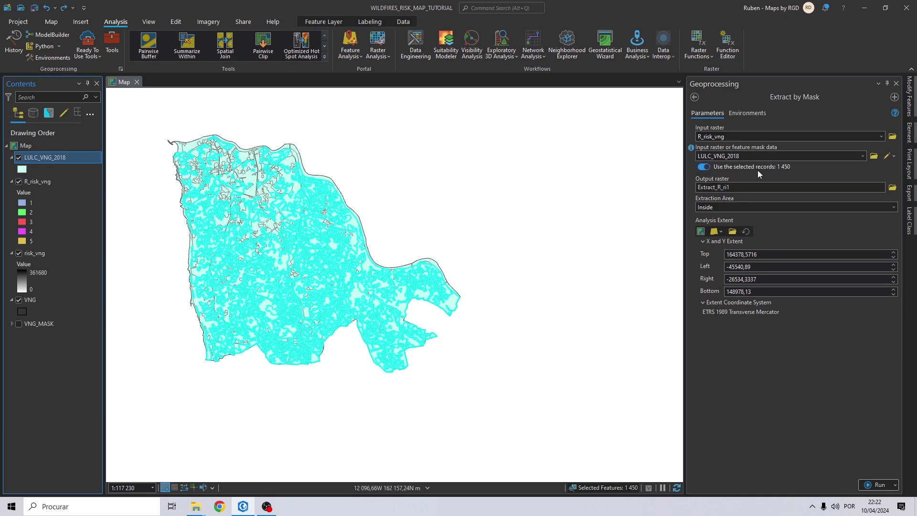
Set the Extract by Mask output raster to mask_risk_vng in the WILDFIRE TUTORIAL folder
{"action": "left_click", "coordinate": [890, 188]}
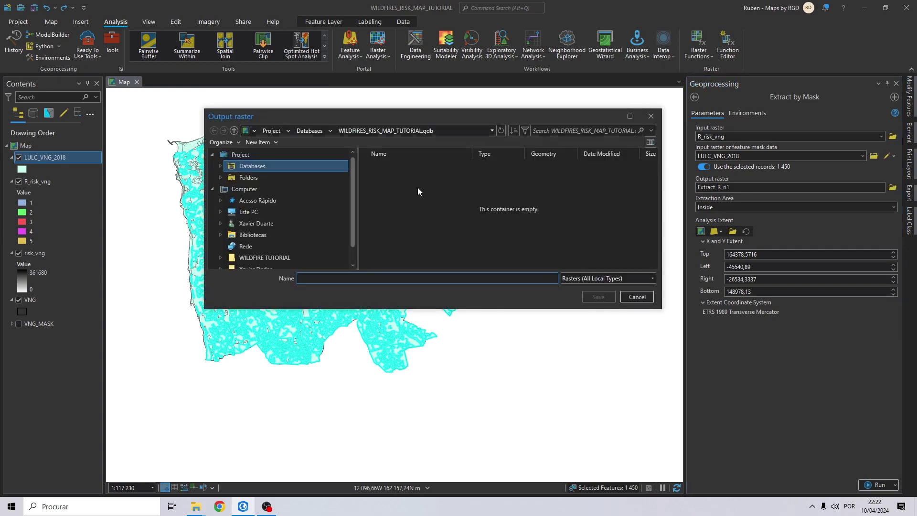
{"action": "left_click", "coordinate": [249, 177]}
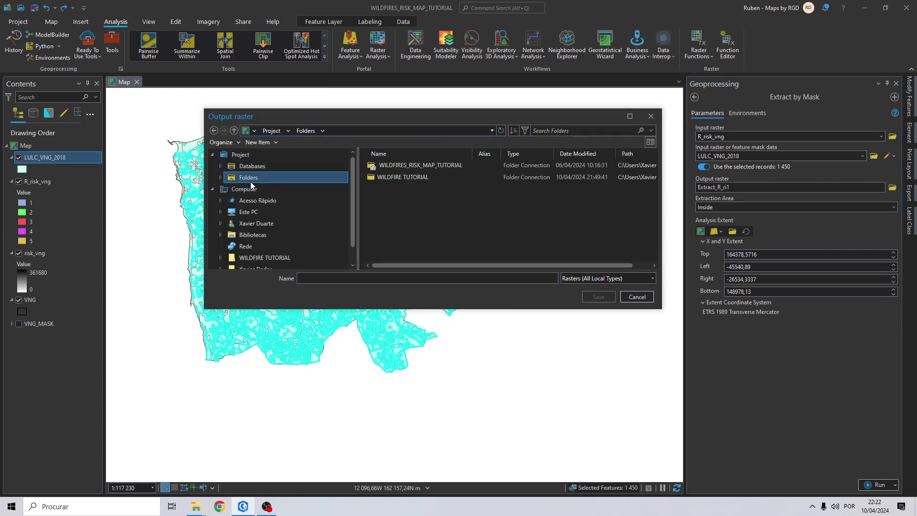
{"action": "double_click", "coordinate": [414, 177]}
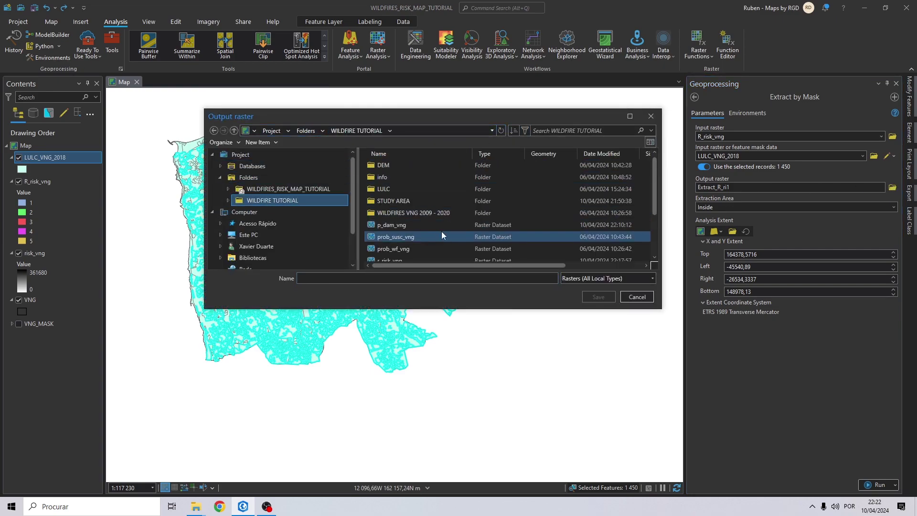
{"action": "left_click", "coordinate": [355, 278]}
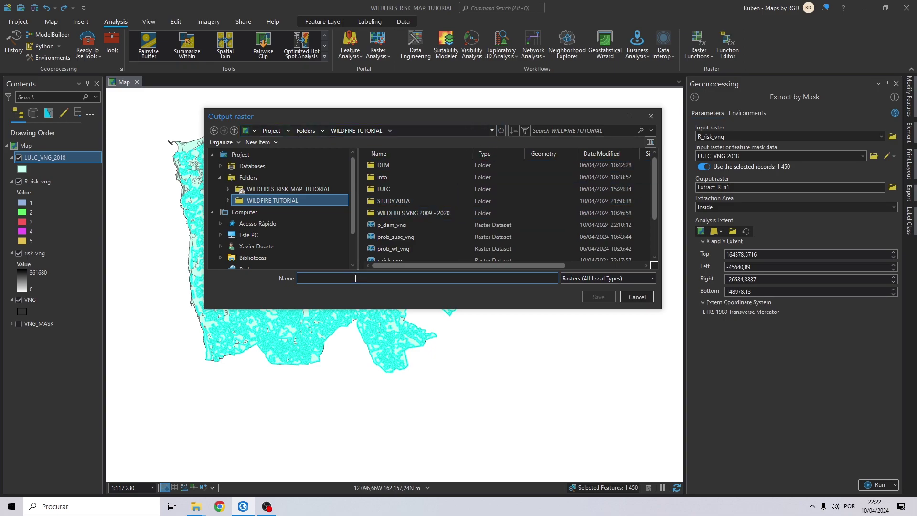
{"action": "type", "text": "mask_risk_vng"}
{"action": "left_click", "coordinate": [603, 297]}
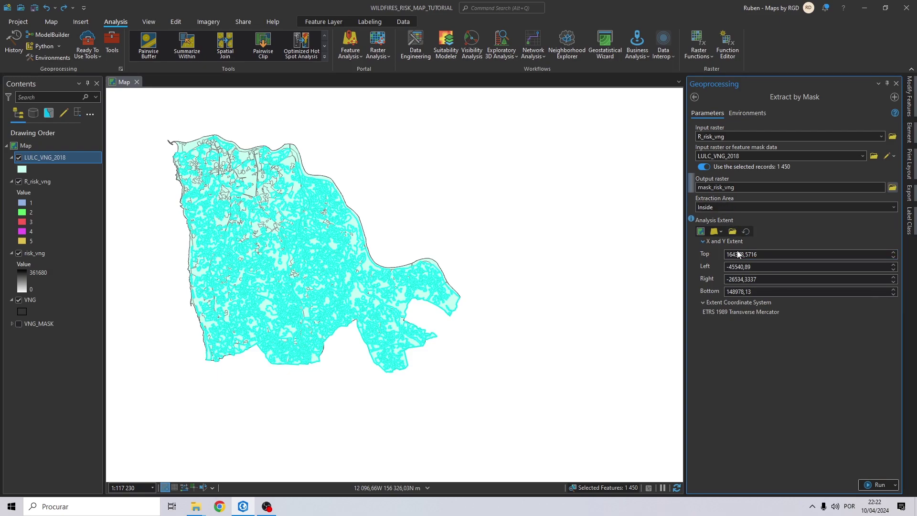
Set the Extract by Mask analysis and processing extents to VNG, and the output coordinate system to the current map's
{"action": "left_click", "coordinate": [715, 232]}
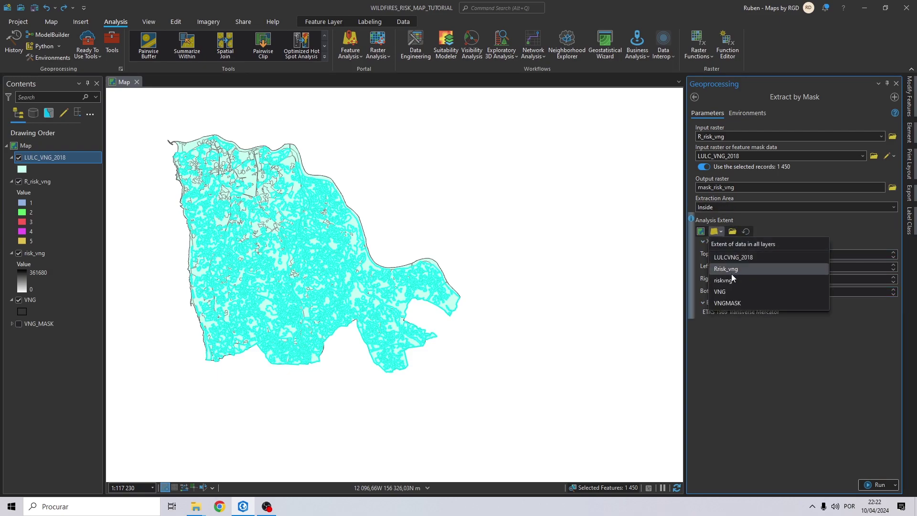
{"action": "left_click", "coordinate": [726, 292]}
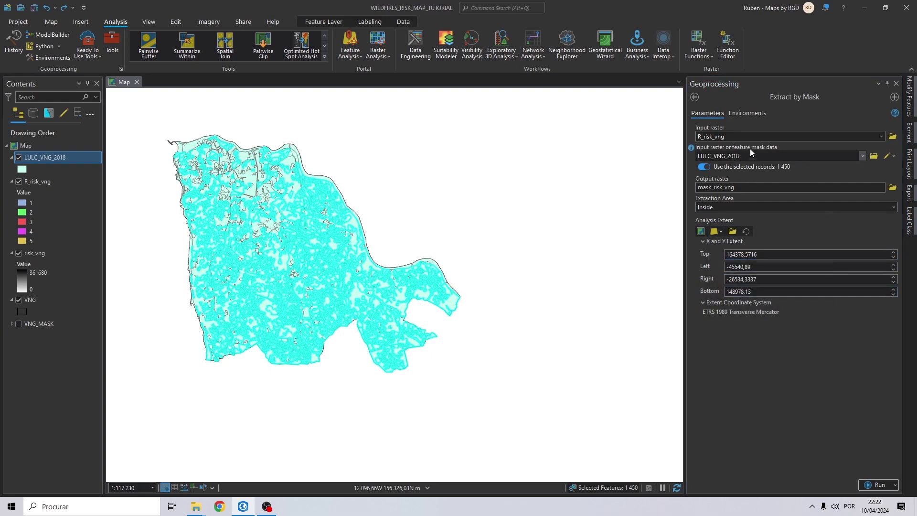
{"action": "left_click", "coordinate": [749, 113]}
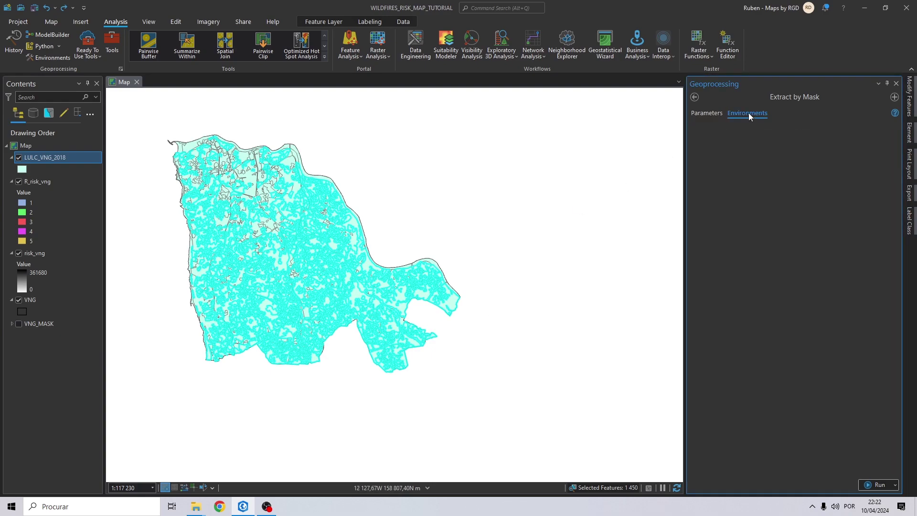
{"action": "left_click", "coordinate": [882, 147]}
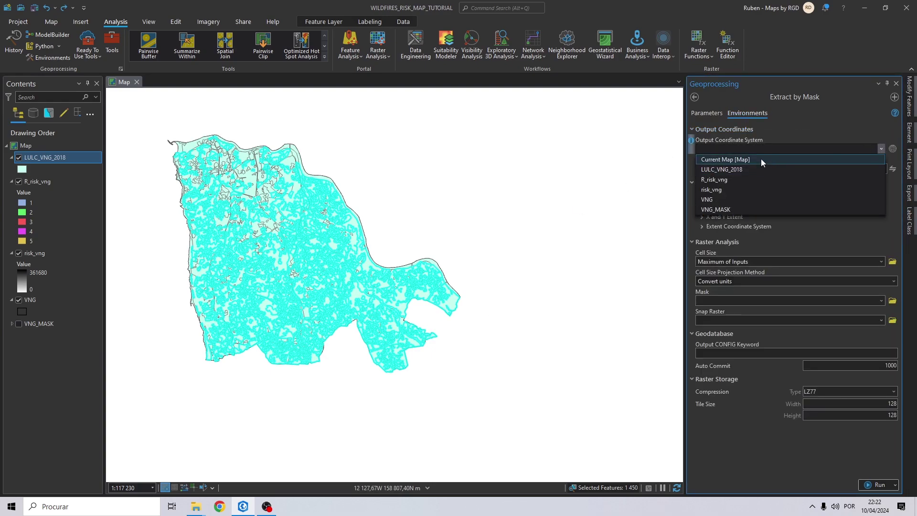
{"action": "left_click", "coordinate": [761, 159]}
{"action": "left_click", "coordinate": [718, 208]}
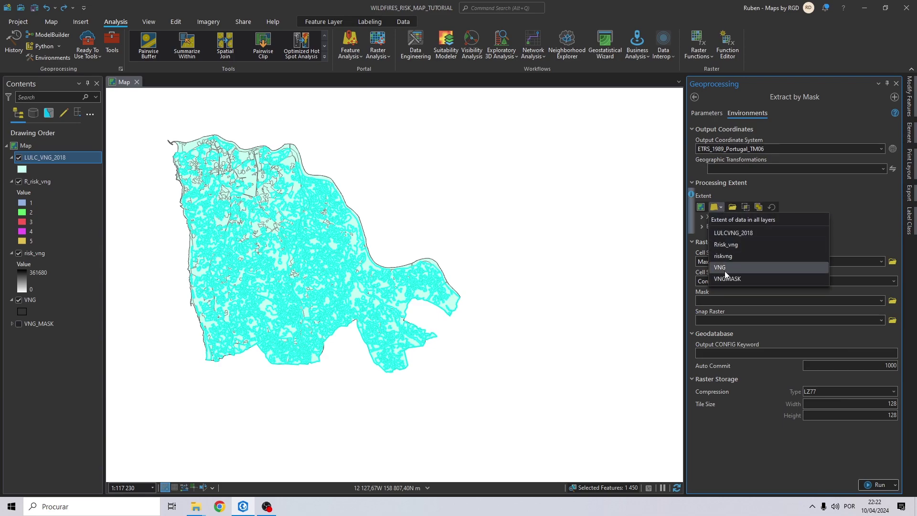
{"action": "left_click", "coordinate": [743, 268]}
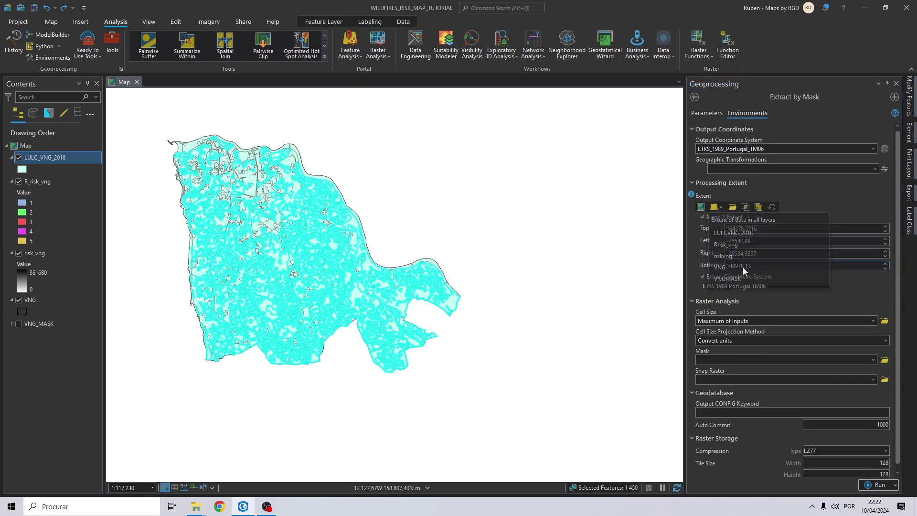
Set both the mask and the snap raster environments of Extract by Mask to VNG_MASK
{"action": "left_click", "coordinate": [874, 360]}
{"action": "left_click", "coordinate": [715, 410]}
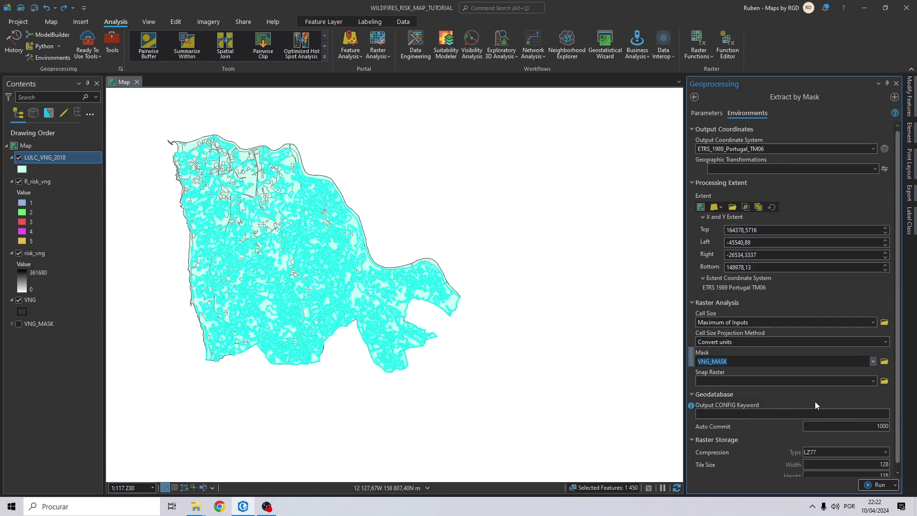
{"action": "left_click", "coordinate": [874, 381]}
{"action": "left_click", "coordinate": [740, 412]}
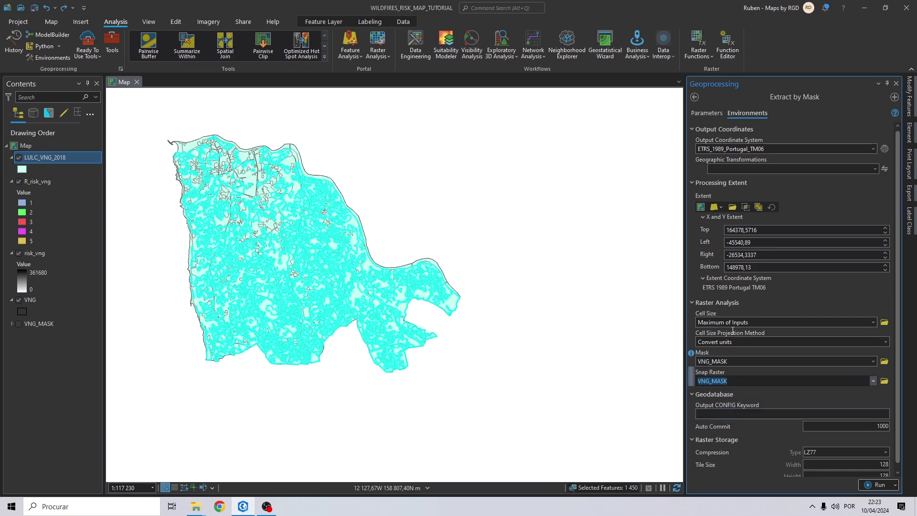
Run Extract by Mask and hide the LULC_VNG_2018 layer on the map
{"action": "left_click", "coordinate": [706, 114]}
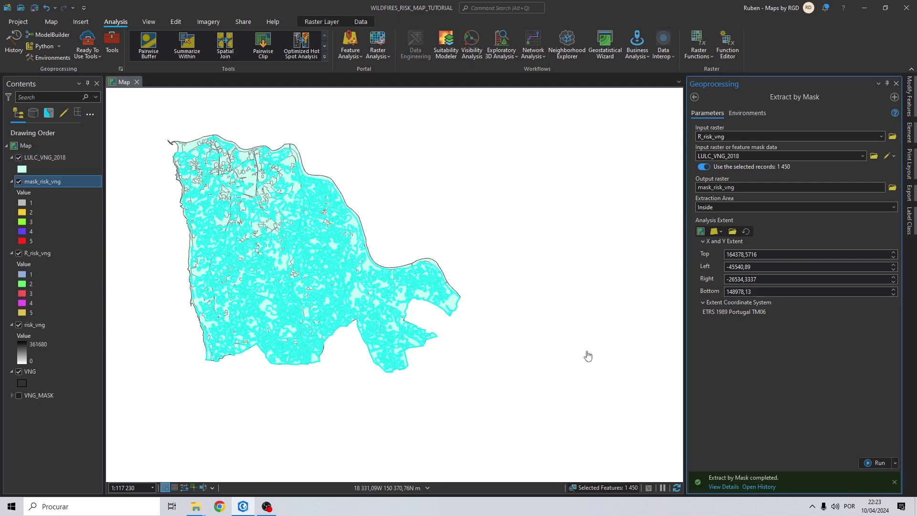
{"action": "left_click", "coordinate": [18, 157]}
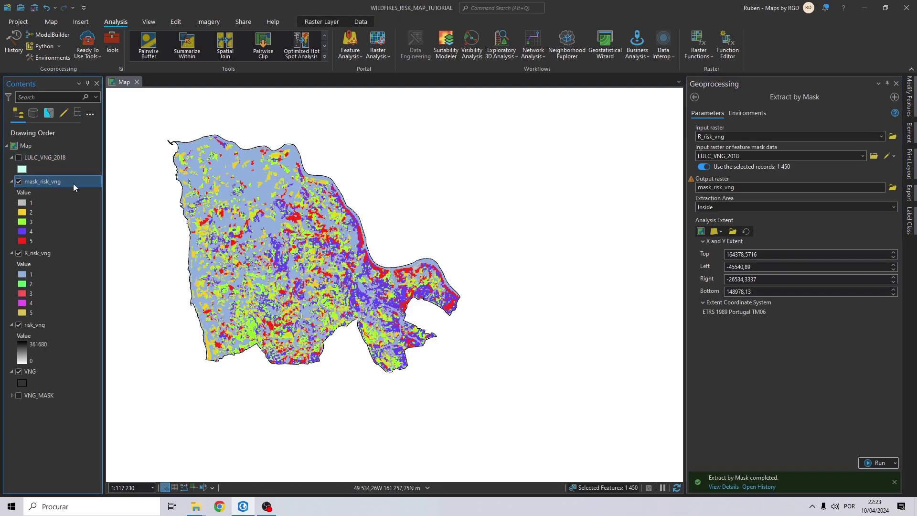
Remove the R_risk_vng and risk_vng layers from the map
{"action": "left_click", "coordinate": [19, 253]}
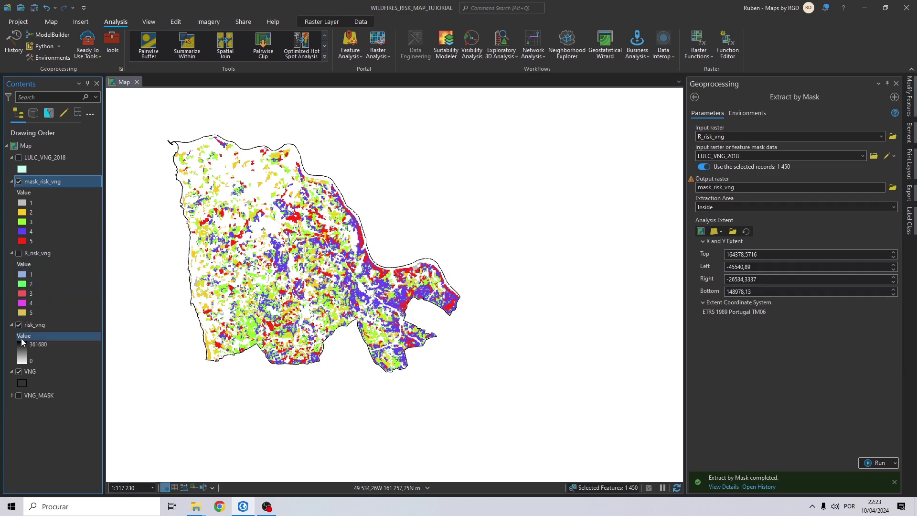
{"action": "left_click", "coordinate": [34, 325]}
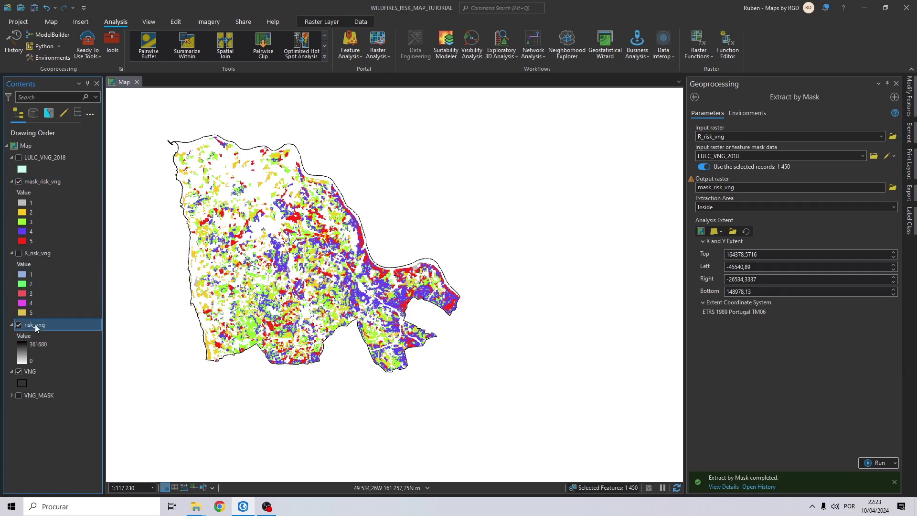
{"action": "right_click", "coordinate": [41, 256]}
{"action": "left_click", "coordinate": [82, 22]}
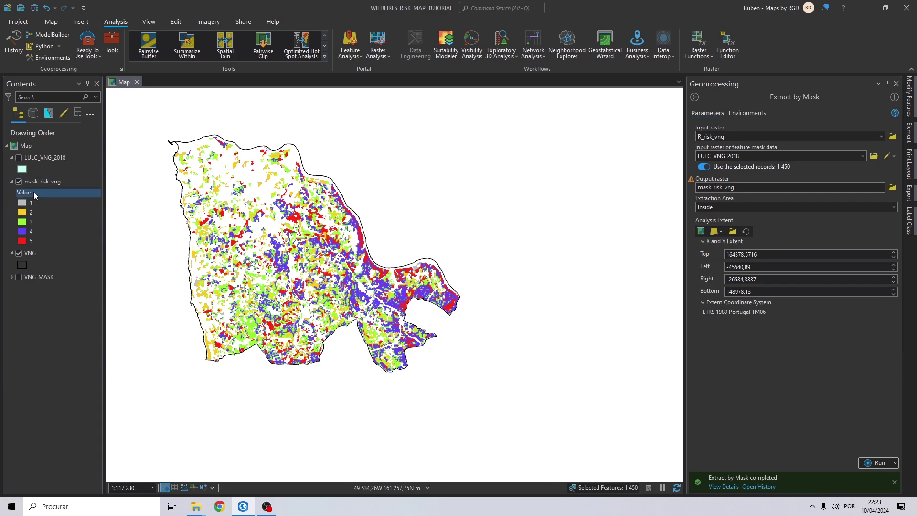
Open the symbology of mask_risk_vng and label class value 1 as Very Low
{"action": "right_click", "coordinate": [37, 183]}
{"action": "left_click", "coordinate": [73, 369]}
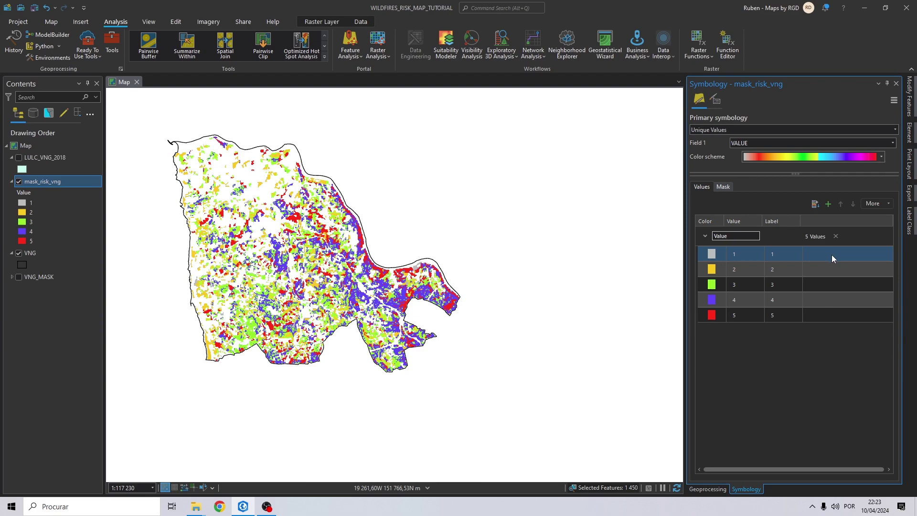
{"action": "double_click", "coordinate": [792, 253]}
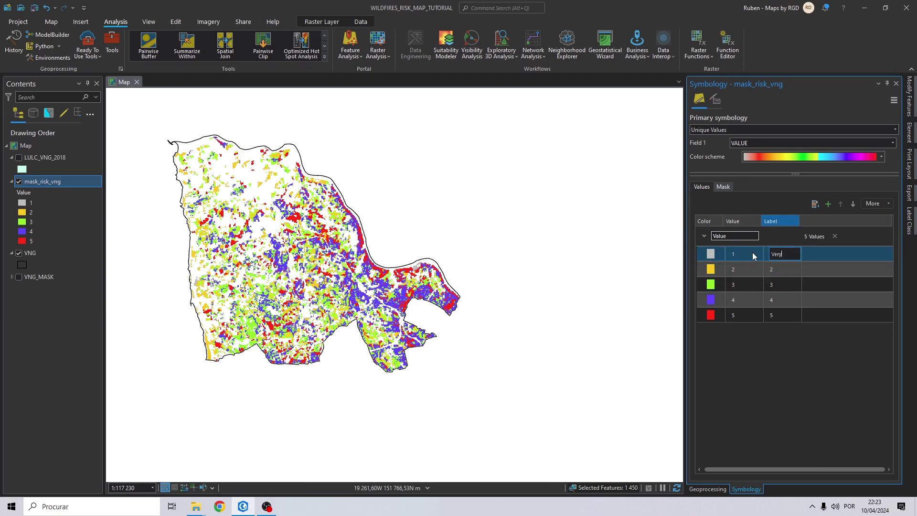
{"action": "type", "text": "Very Low"}
{"action": "key", "text": "Return"}
Label class value 2 of mask_risk_vng as Low and class value 3 as Medium
{"action": "left_click", "coordinate": [784, 270]}
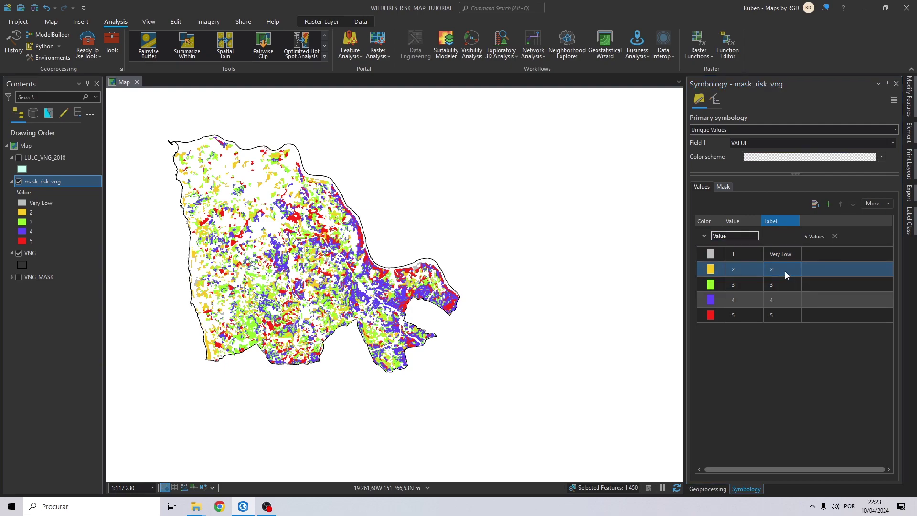
{"action": "left_click", "coordinate": [786, 270]}
{"action": "type", "text": "Low"}
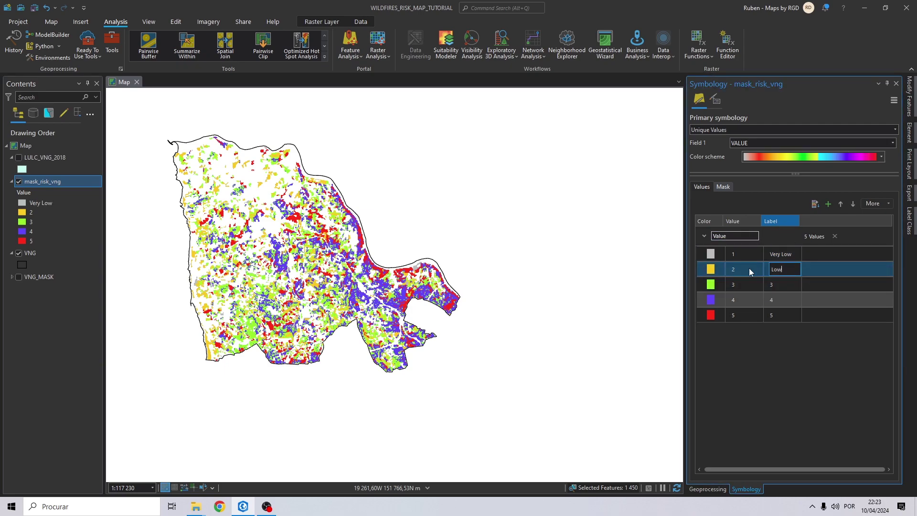
{"action": "key", "text": "Return"}
{"action": "left_click", "coordinate": [784, 285]}
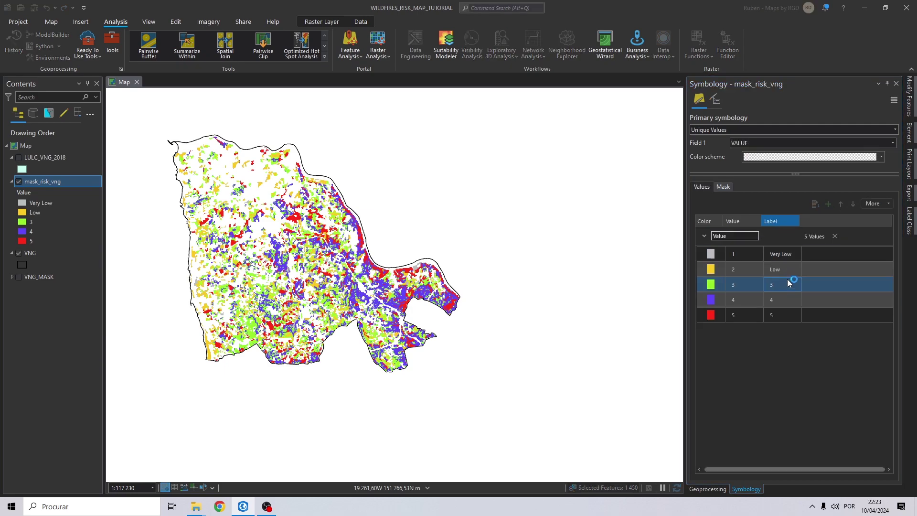
{"action": "left_click", "coordinate": [784, 286]}
{"action": "type", "text": "M"}
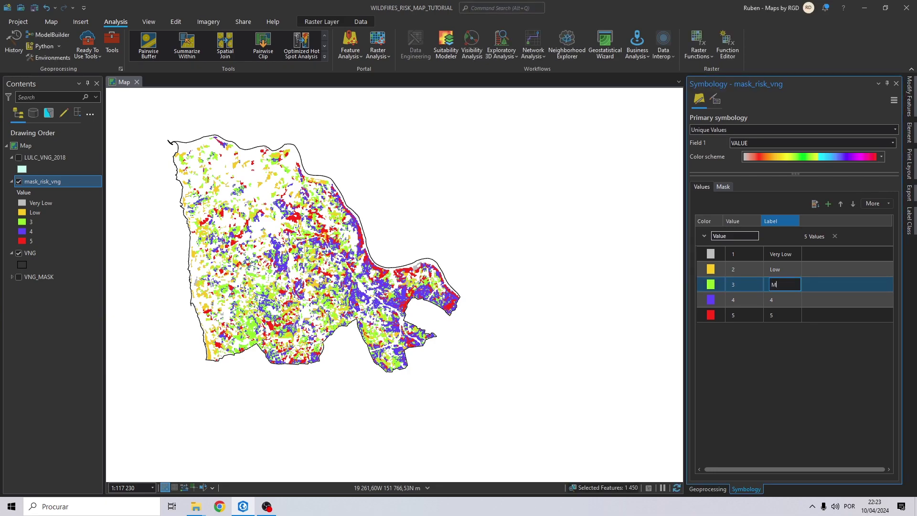
{"action": "type", "text": "edium"}
{"action": "key", "text": "Return"}
Label class value 4 of mask_risk_vng as High and class value 5 as Very High
{"action": "left_click", "coordinate": [788, 299]}
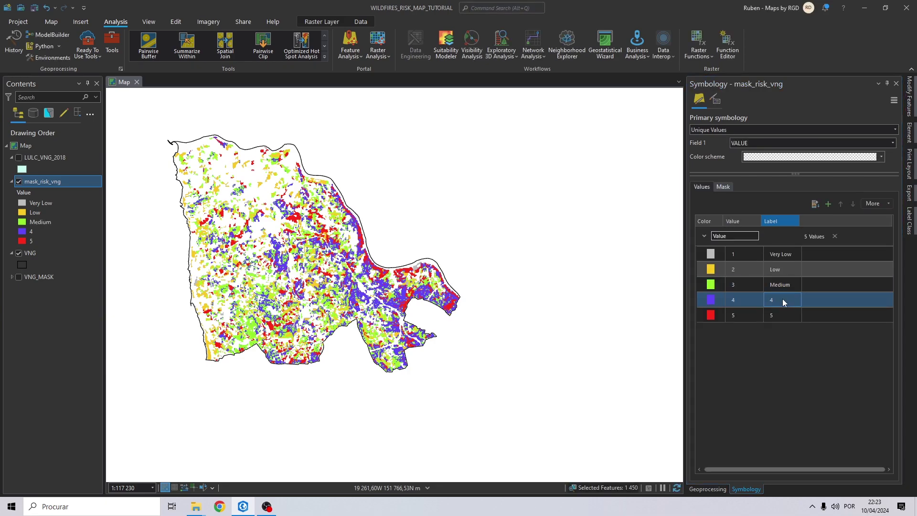
{"action": "left_click", "coordinate": [788, 299]}
{"action": "key", "text": "BackSpace"}
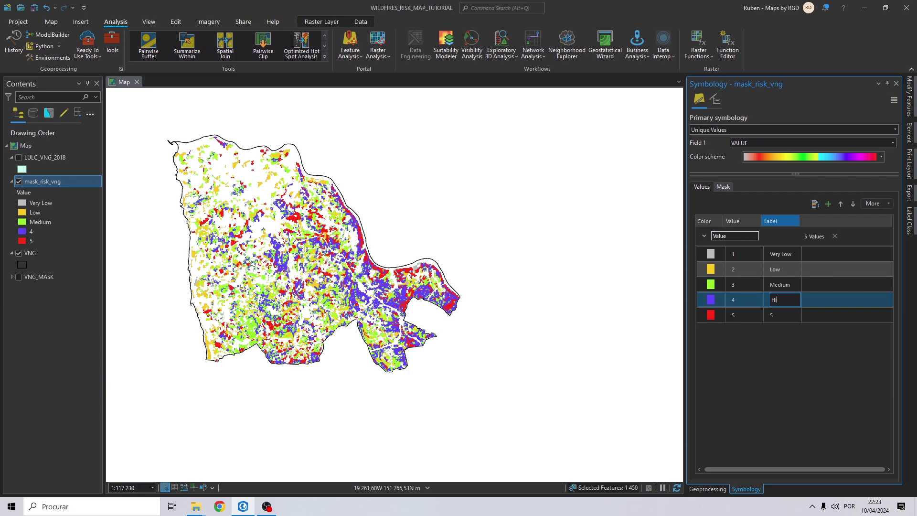
{"action": "key", "text": "Return"}
{"action": "left_click", "coordinate": [781, 315]}
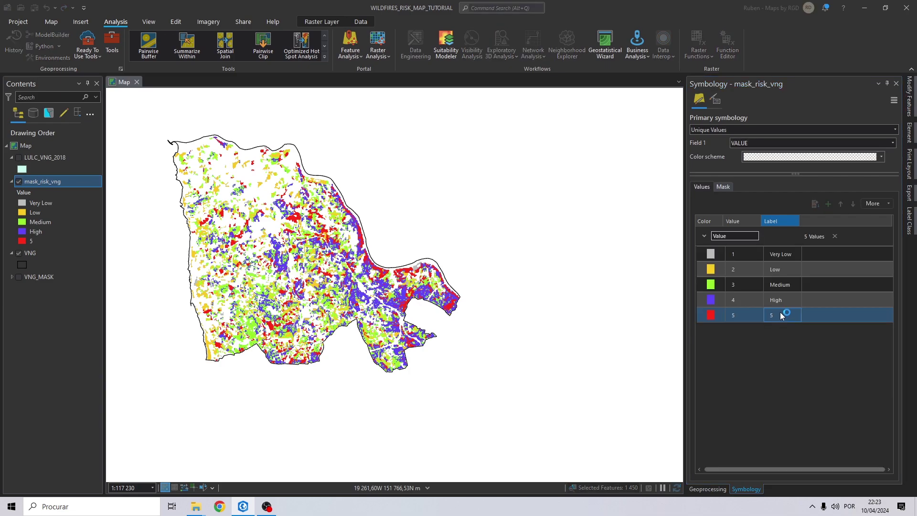
{"action": "left_click", "coordinate": [781, 315]}
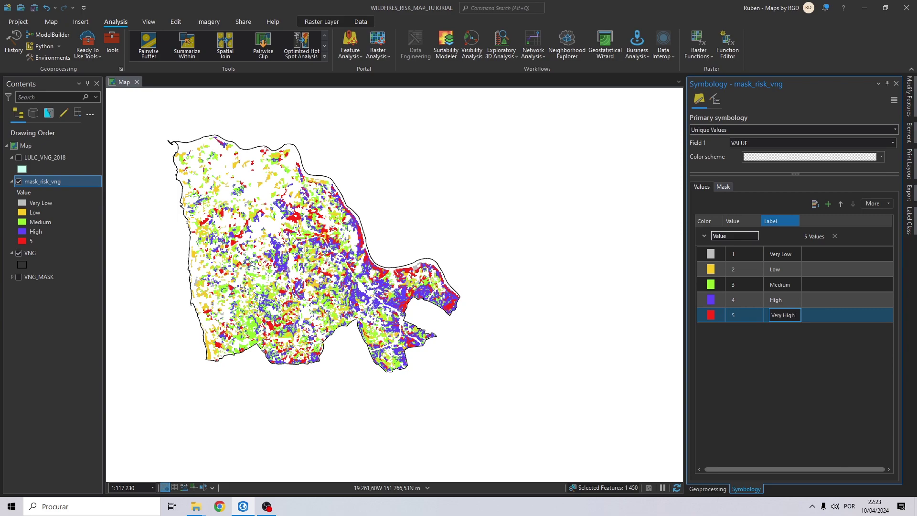
{"action": "key", "text": "Return"}
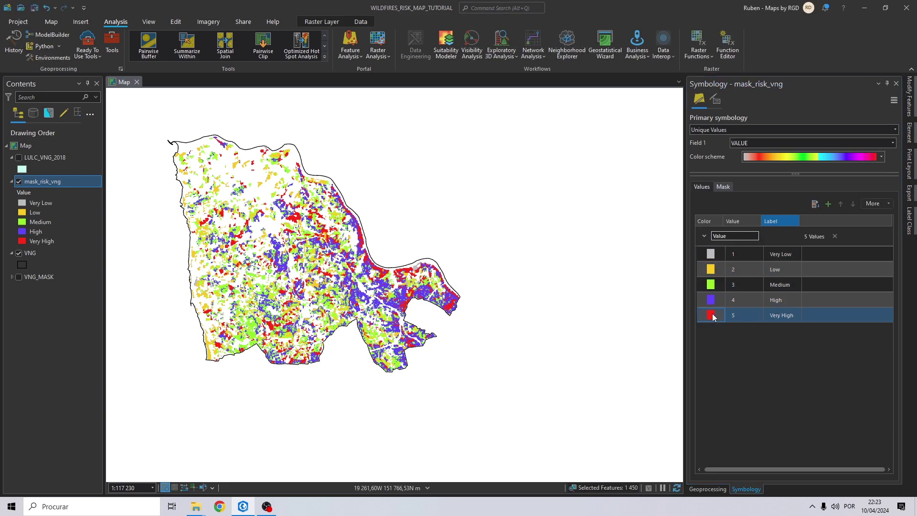
Color the Very High class of mask_risk_vng dark red and the High class reddish brown
{"action": "left_click", "coordinate": [711, 315]}
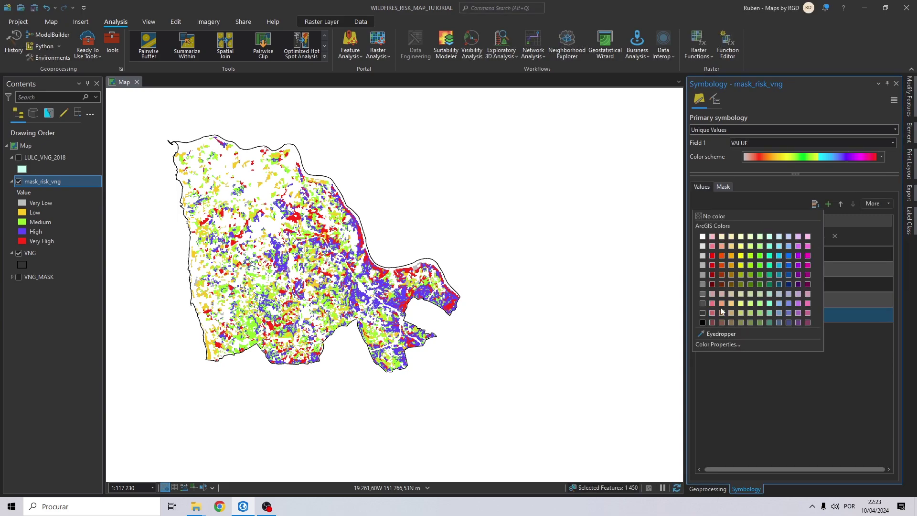
{"action": "left_click", "coordinate": [712, 276]}
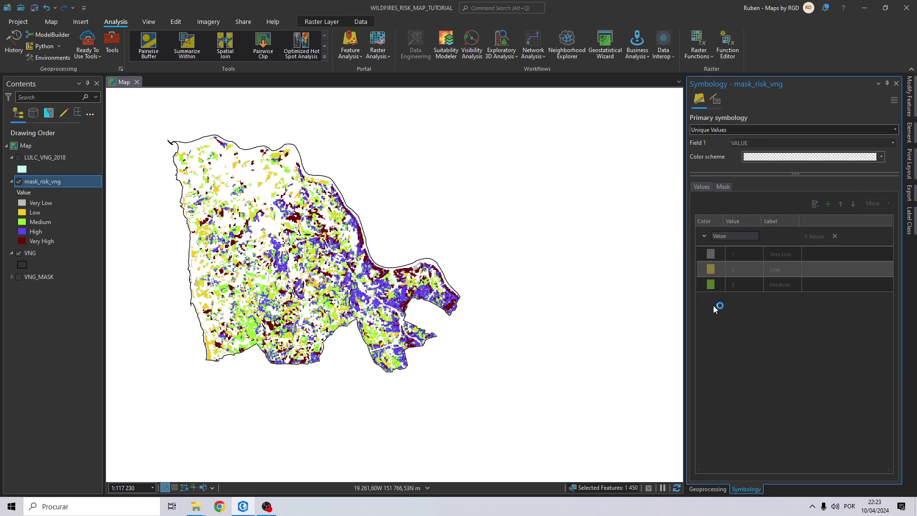
{"action": "left_click", "coordinate": [713, 301]}
{"action": "left_click", "coordinate": [711, 300]}
{"action": "left_click", "coordinate": [722, 284]}
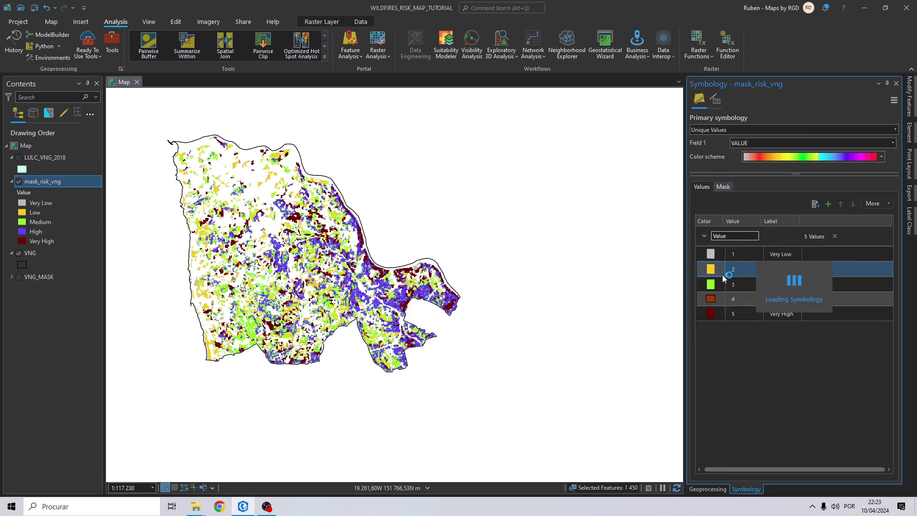
Color the Medium class of mask_risk_vng yellow and the Low class bright green
{"action": "left_click", "coordinate": [712, 286]}
{"action": "left_click", "coordinate": [710, 286]}
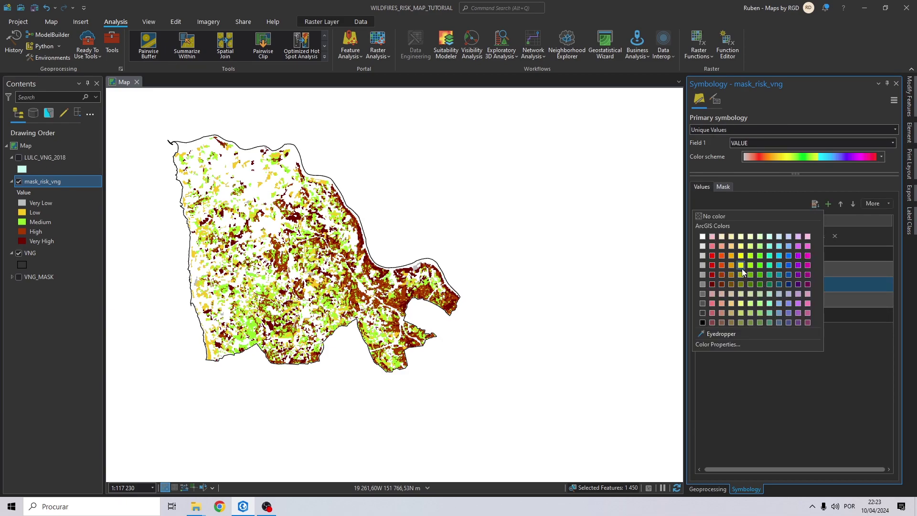
{"action": "left_click", "coordinate": [742, 269]}
{"action": "left_click", "coordinate": [712, 270]}
{"action": "left_click", "coordinate": [712, 269]}
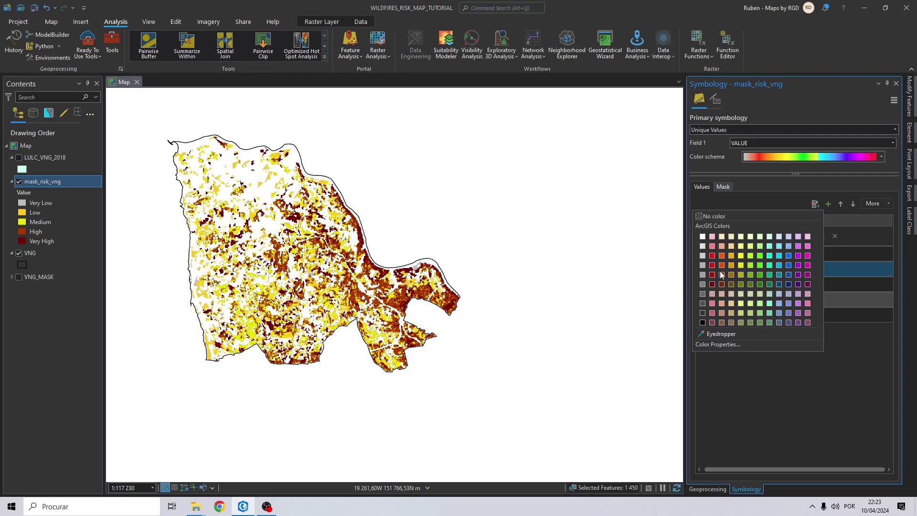
{"action": "left_click", "coordinate": [760, 265]}
Color the Very Low class of mask_risk_vng dark green
{"action": "left_click", "coordinate": [710, 256]}
{"action": "left_click", "coordinate": [710, 254]}
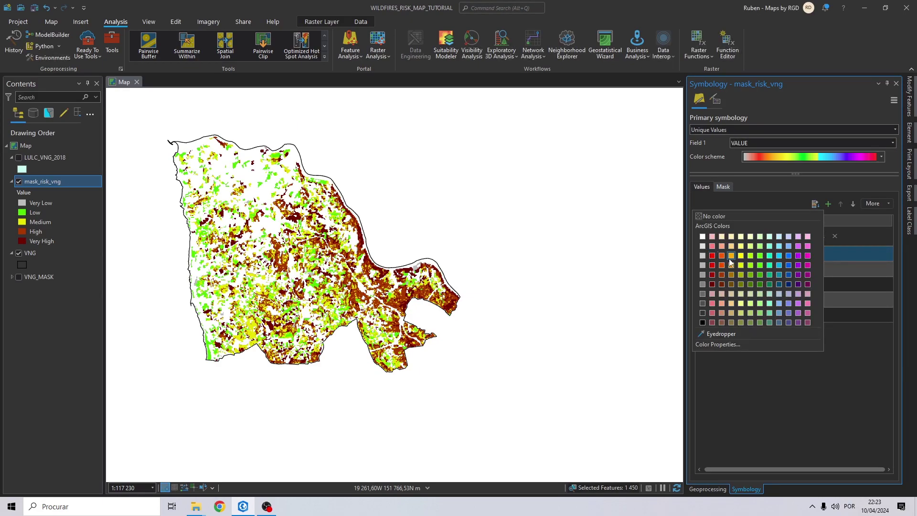
{"action": "left_click", "coordinate": [760, 284]}
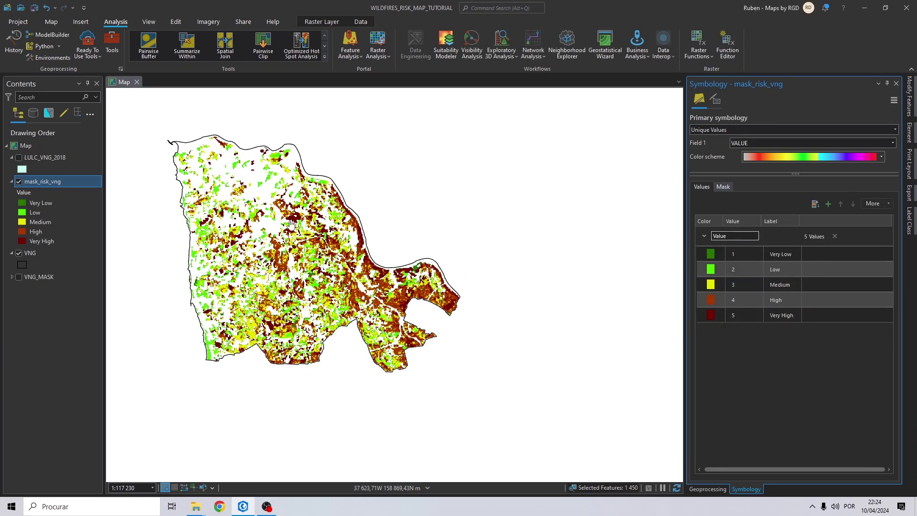
{"action": "left_click_drag", "start_coordinate": [267, 233], "coordinate": [377, 248]}
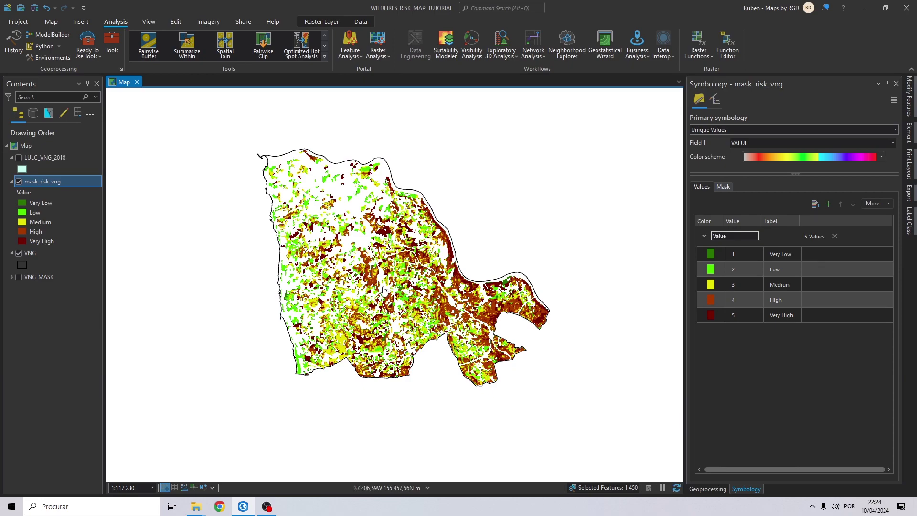